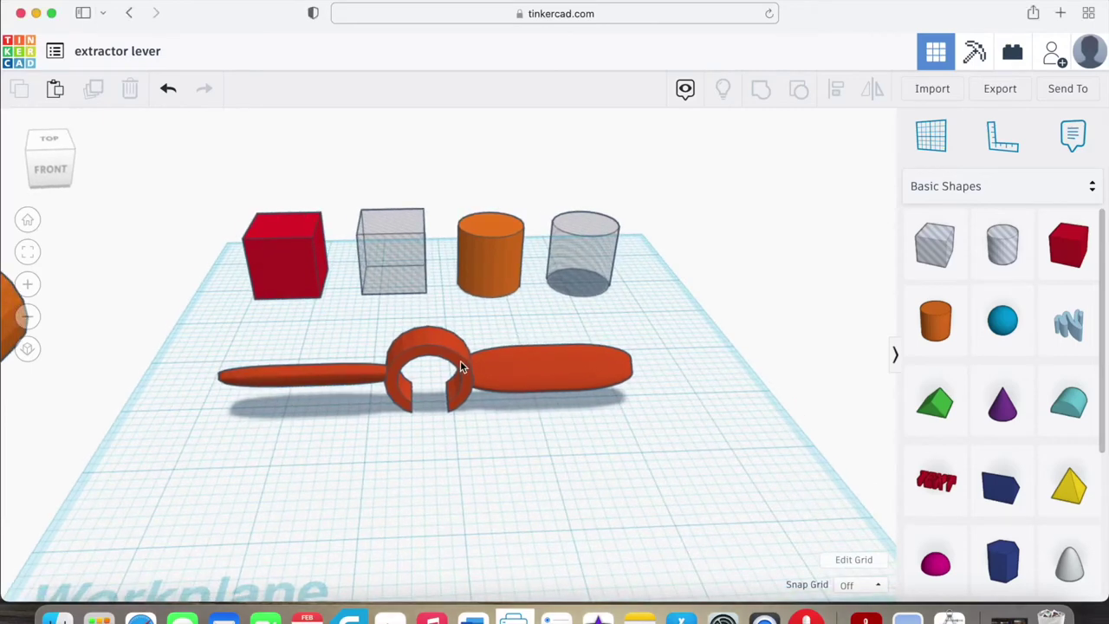
# Step: Move the finished lever off to the right and bring the orange cylinder forward on the workplane
pyautogui.click(415, 347)
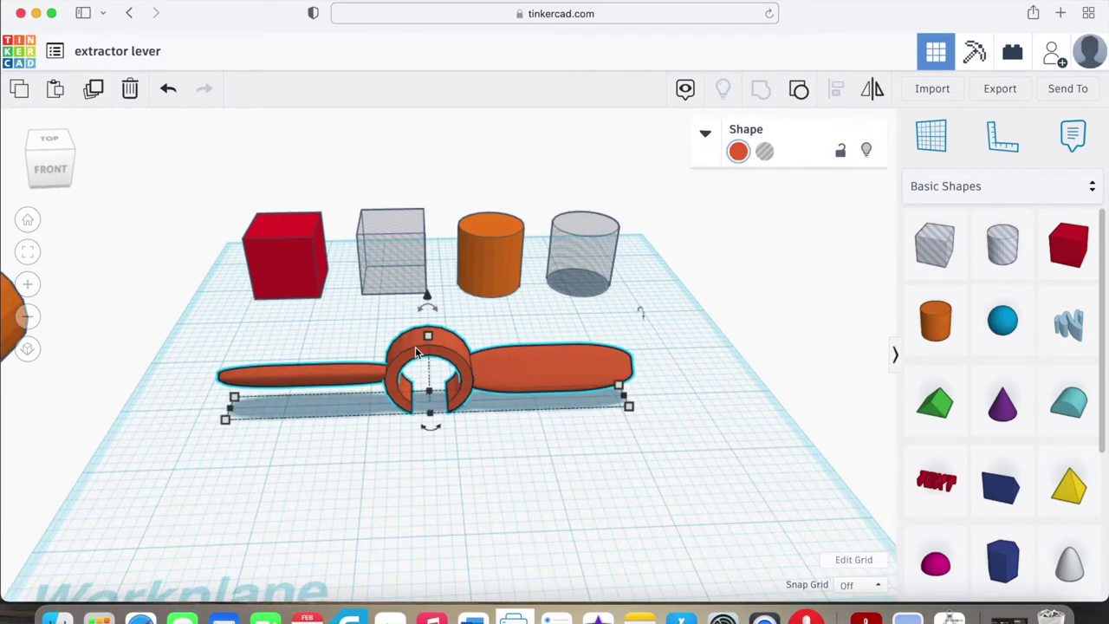
pyautogui.moveTo(408, 346); pyautogui.dragTo(709, 299)
pyautogui.click(574, 346)
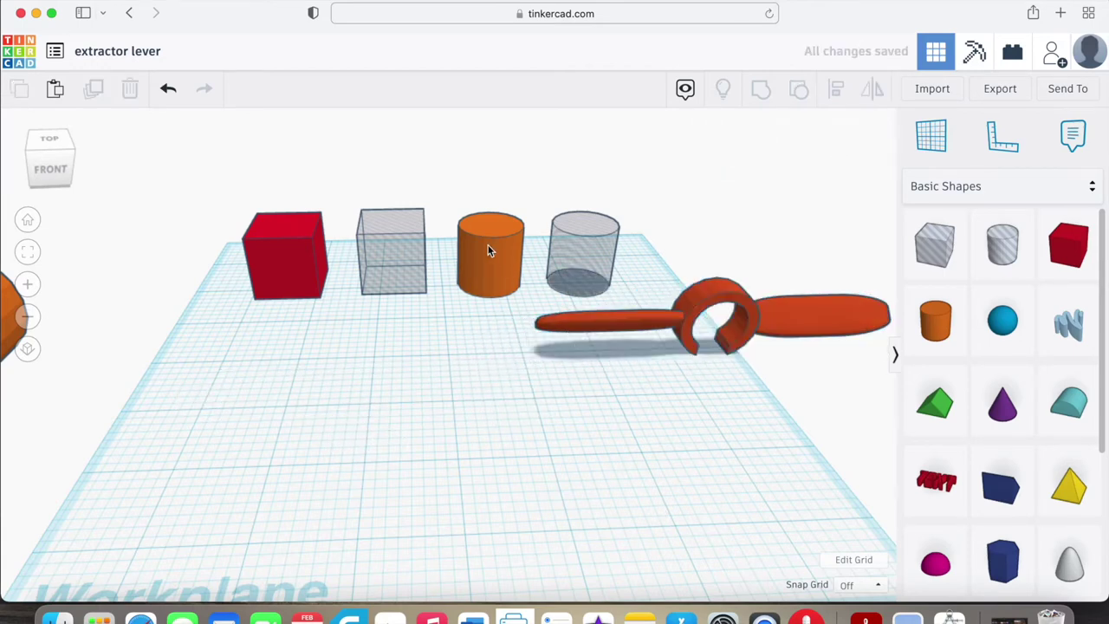
pyautogui.moveTo(488, 246); pyautogui.dragTo(414, 378)
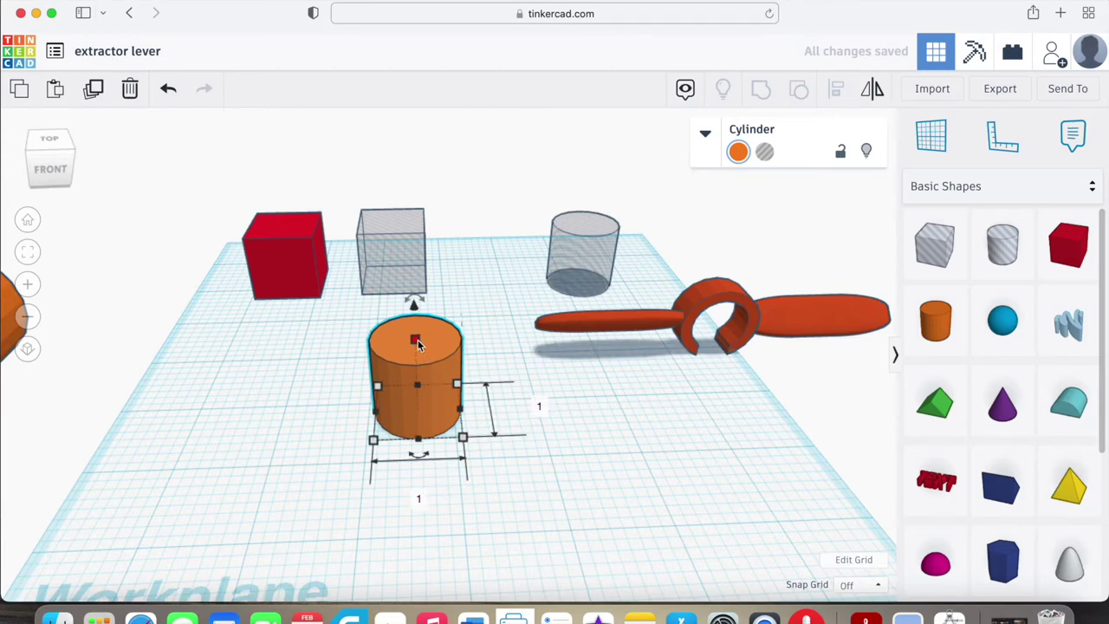
# Step: Flatten the orange cylinder to 0.4 high and bring the hole cylinder forward beside it
pyautogui.moveTo(417, 344); pyautogui.dragTo(417, 368)
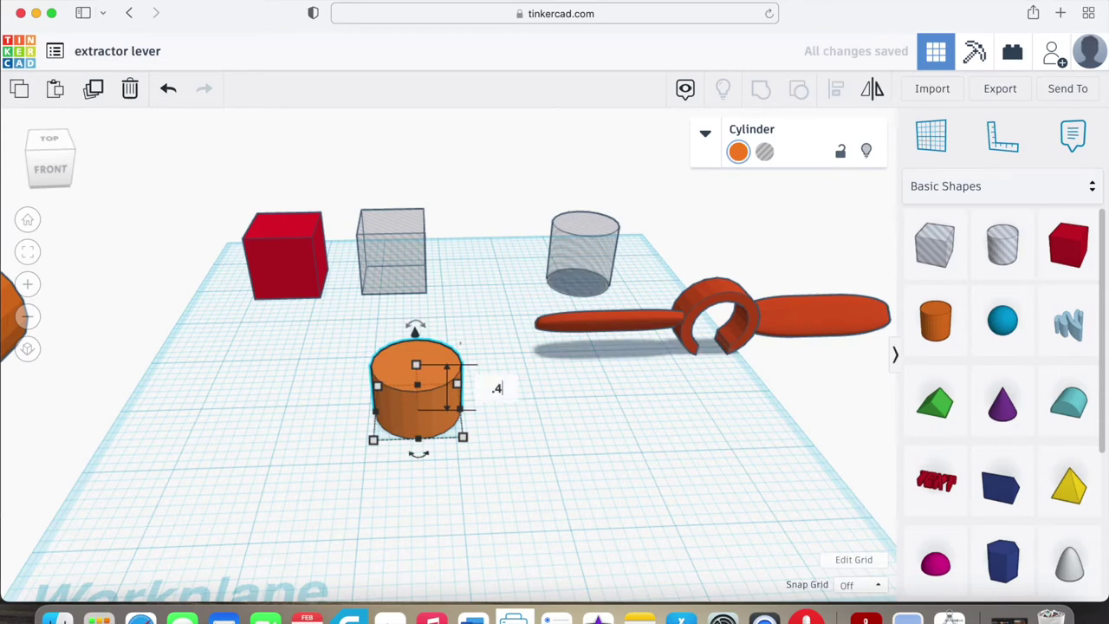
pyautogui.press('Return')
pyautogui.click(600, 400)
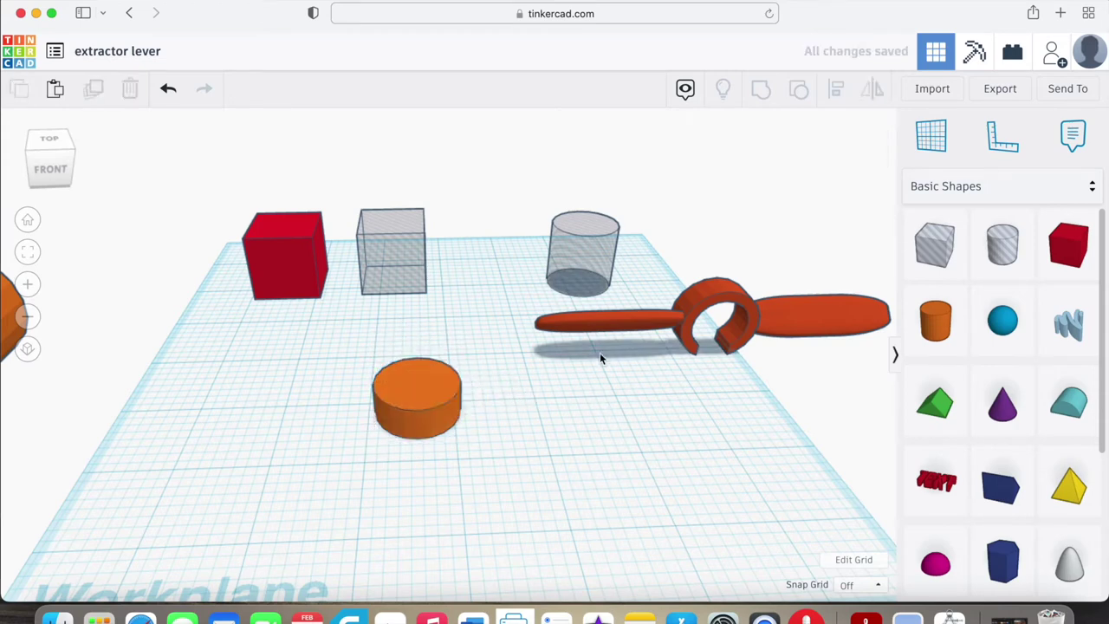
pyautogui.moveTo(600, 243); pyautogui.dragTo(576, 438)
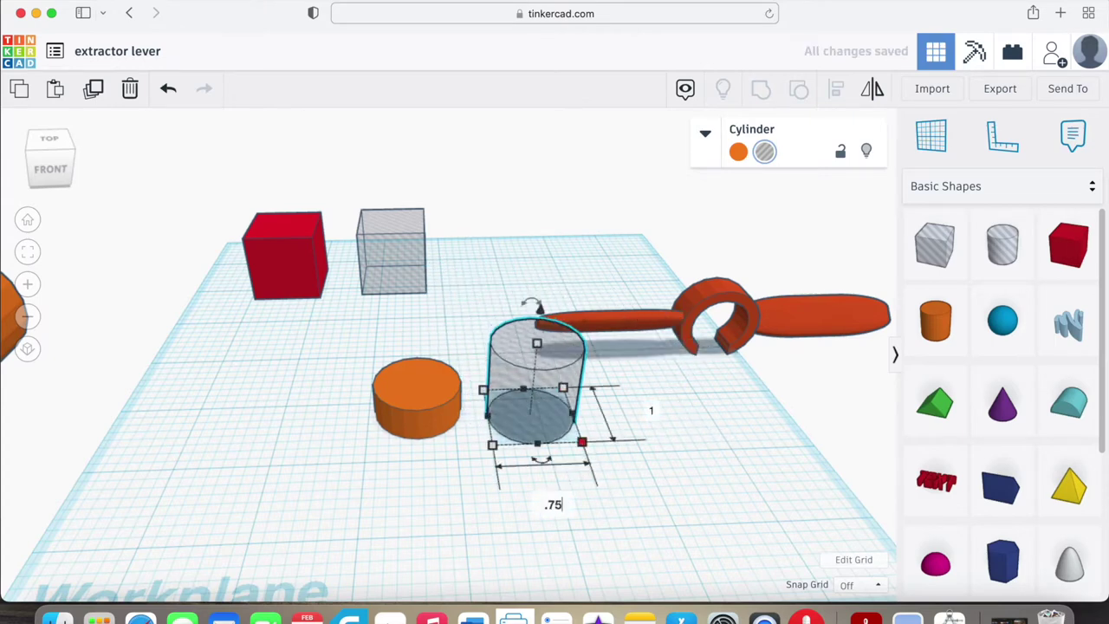
# Step: Resize the hole cylinder to 0.75 wide by 0.75 high and place it on the orange disc
pyautogui.press('Return')
pyautogui.click(632, 413)
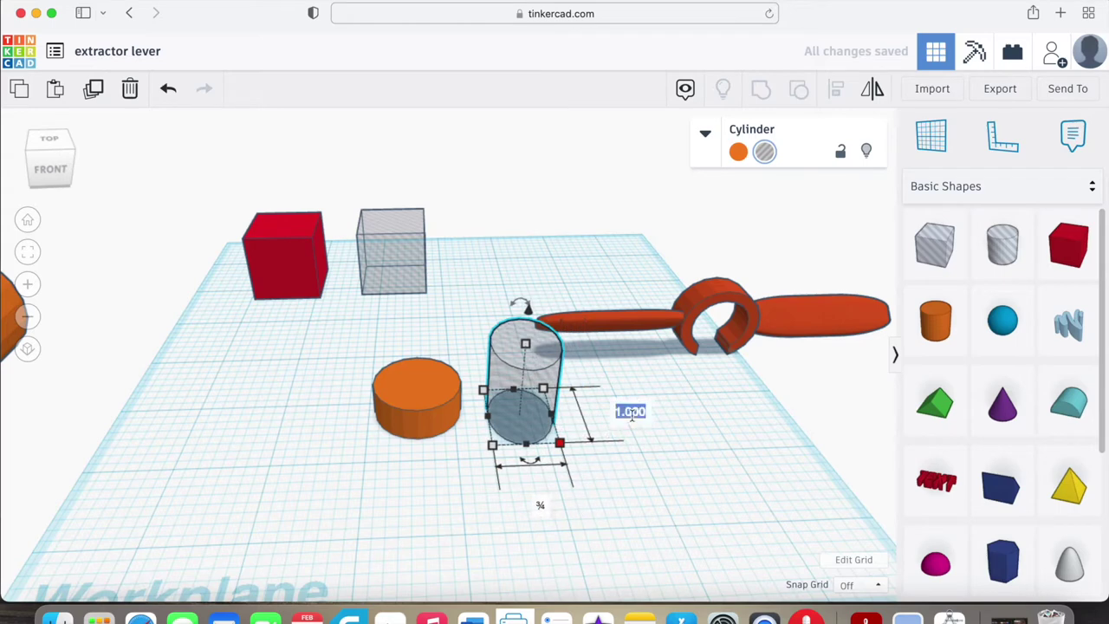
pyautogui.write('.75')
pyautogui.press('Return')
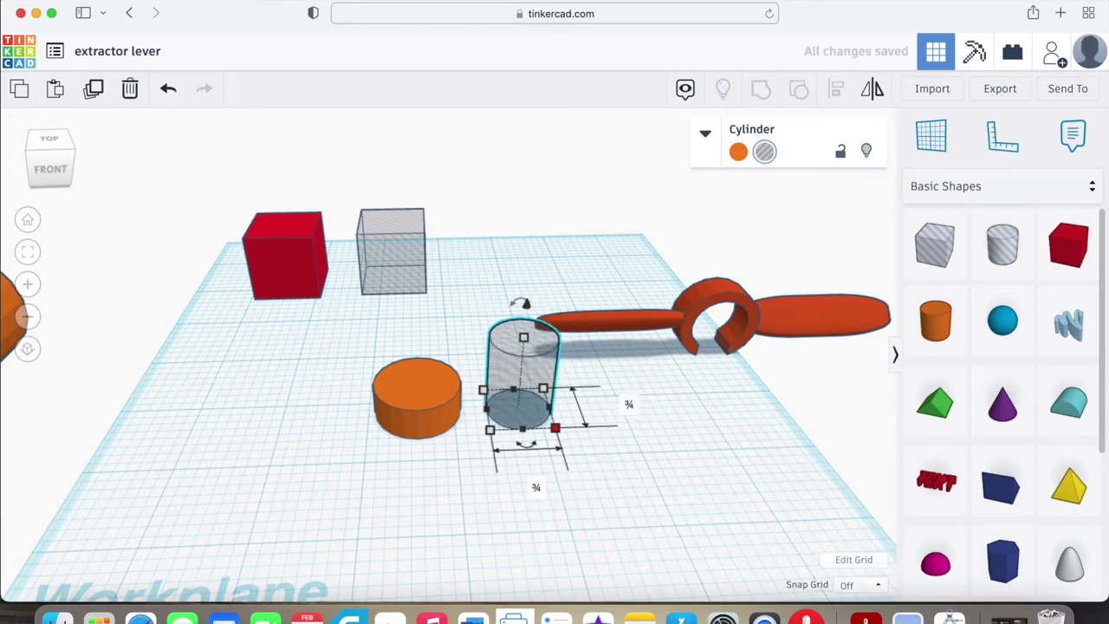
pyautogui.moveTo(511, 367); pyautogui.dragTo(396, 358)
pyautogui.keyDown('shift'); pyautogui.click(450, 403); pyautogui.keyUp('shift')
# Step: Centre the hole cylinder on the disc and sink it slightly into the disc
pyautogui.click(839, 90)
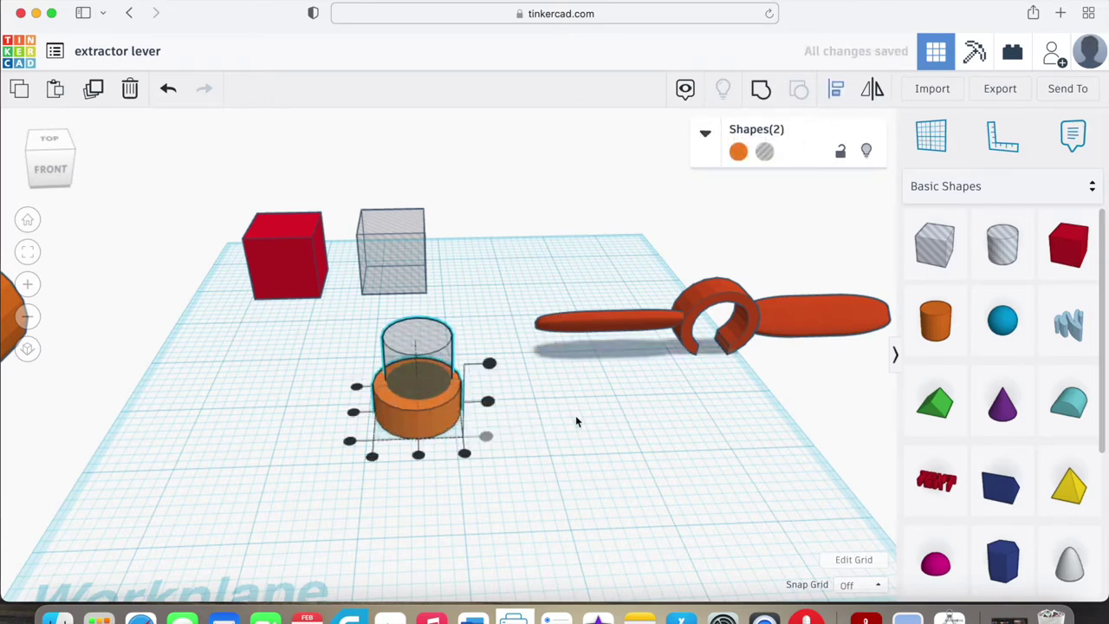
pyautogui.click(419, 457)
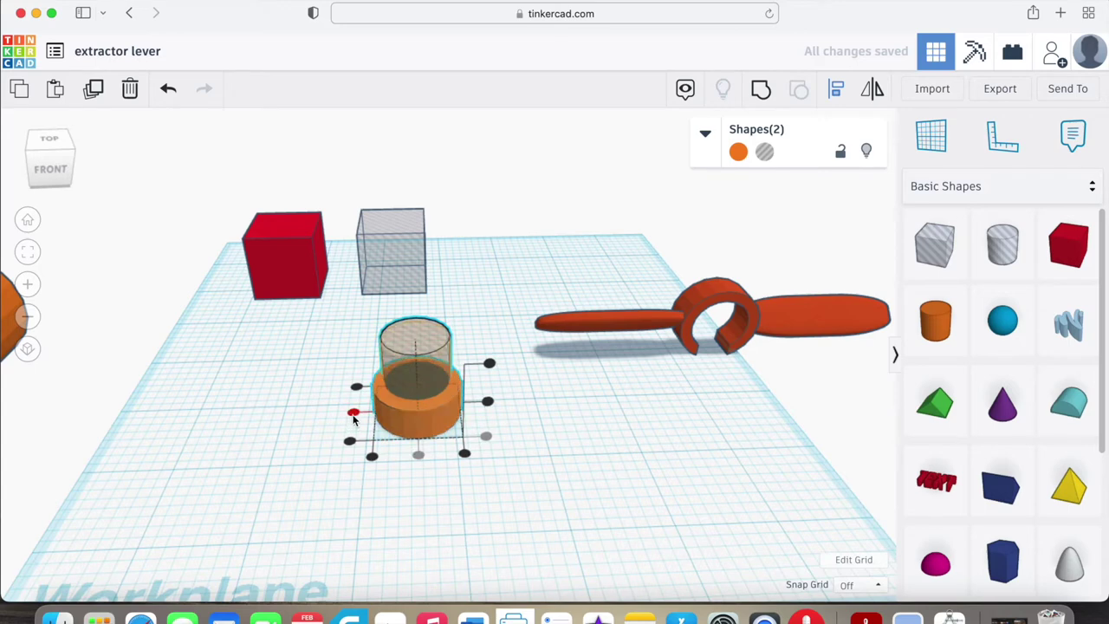
pyautogui.click(549, 440)
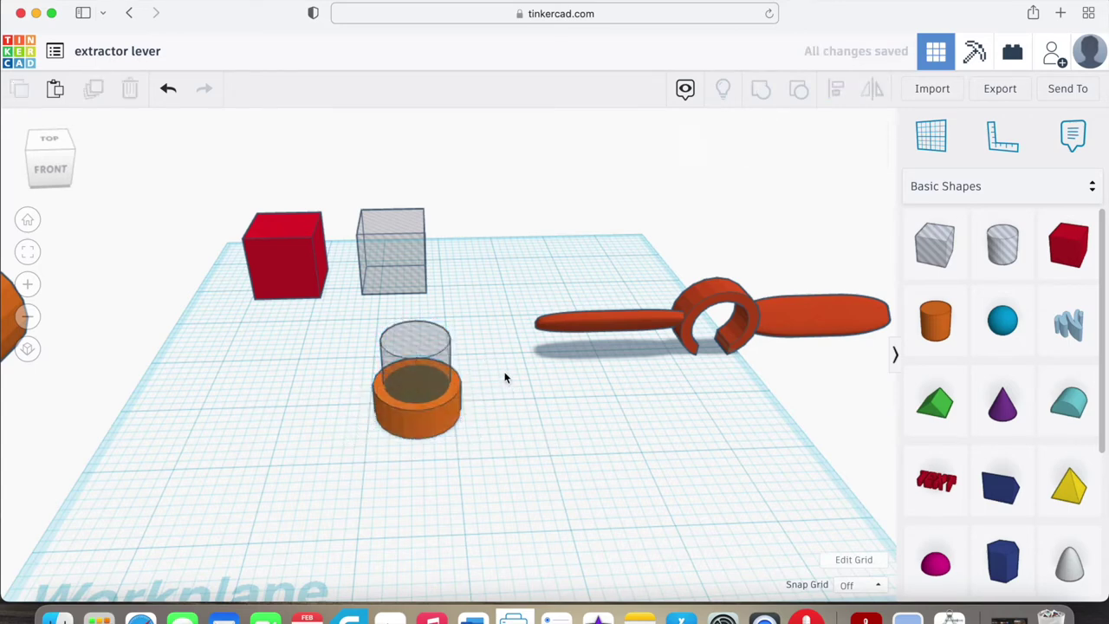
pyautogui.click(416, 347)
pyautogui.moveTo(414, 309); pyautogui.dragTo(414, 321)
pyautogui.click(581, 383)
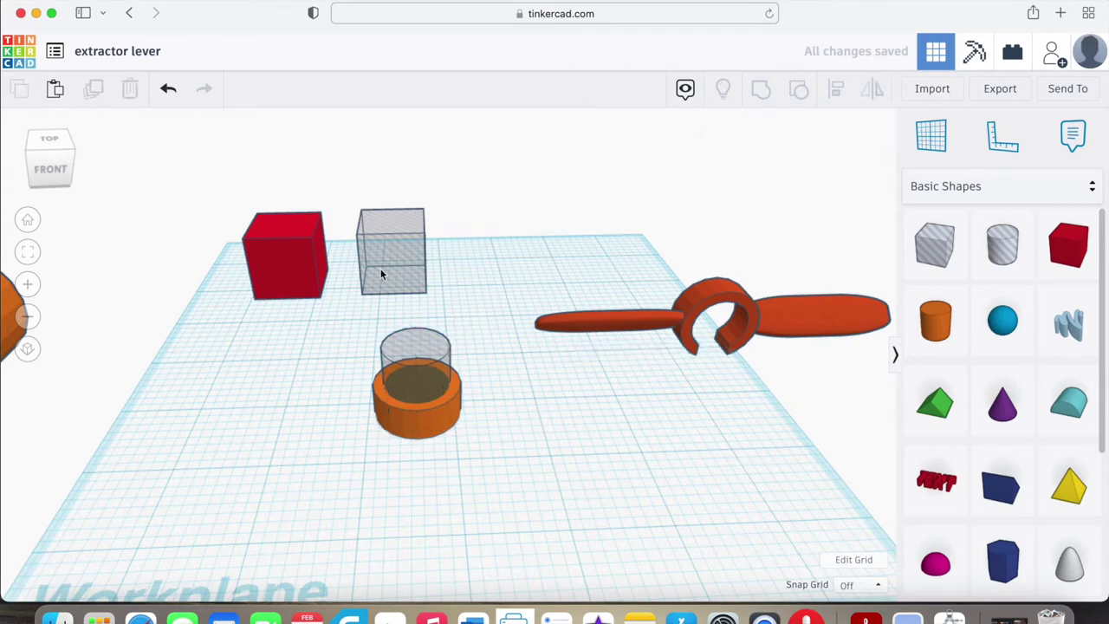
# Step: Narrow the hole box to 0.5 wide and move it onto the orange disc
pyautogui.moveTo(381, 272); pyautogui.dragTo(257, 415)
pyautogui.moveTo(309, 466); pyautogui.dragTo(252, 468)
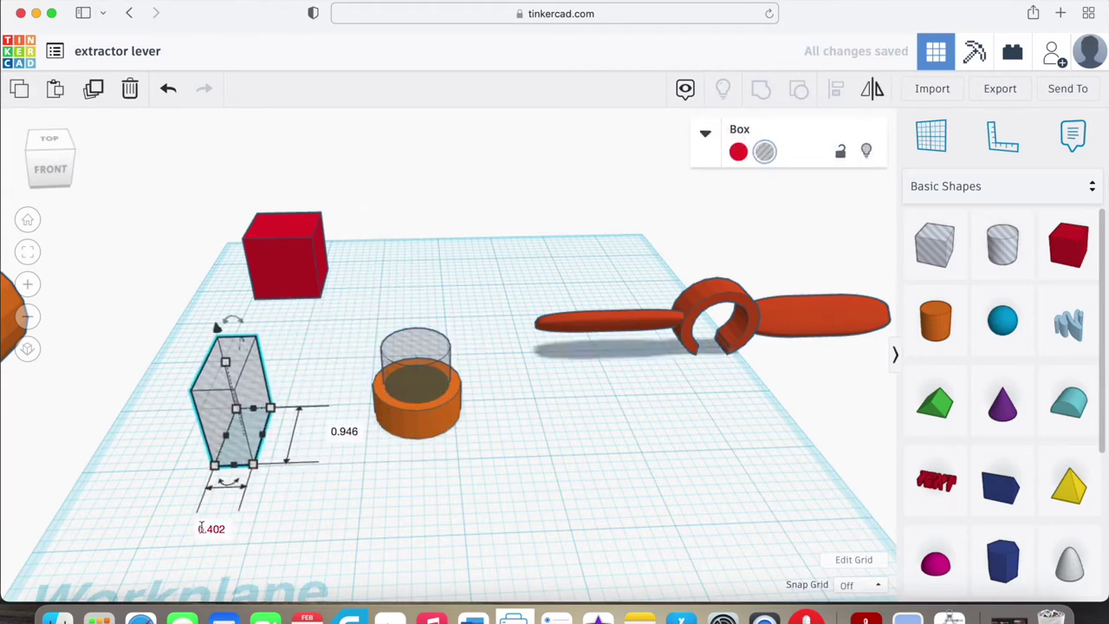
pyautogui.press('Return')
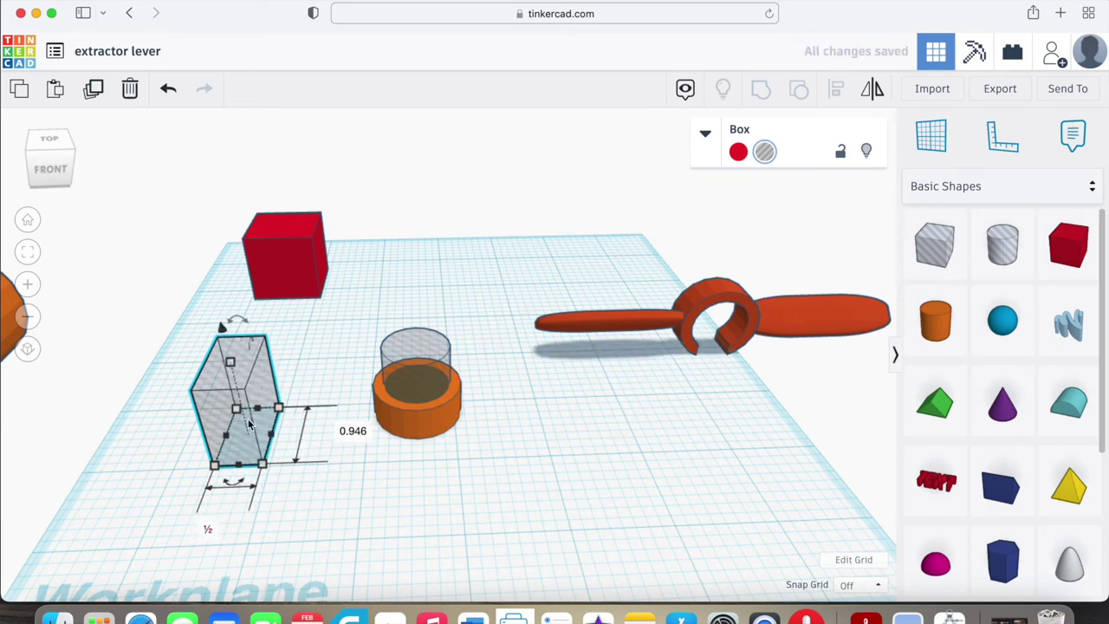
pyautogui.moveTo(249, 424); pyautogui.dragTo(434, 418)
# Step: Select the disc and both holes and centre-align the hole box with them
pyautogui.moveTo(527, 386); pyautogui.dragTo(343, 393, button='right')
pyautogui.moveTo(343, 394); pyautogui.dragTo(492, 494)
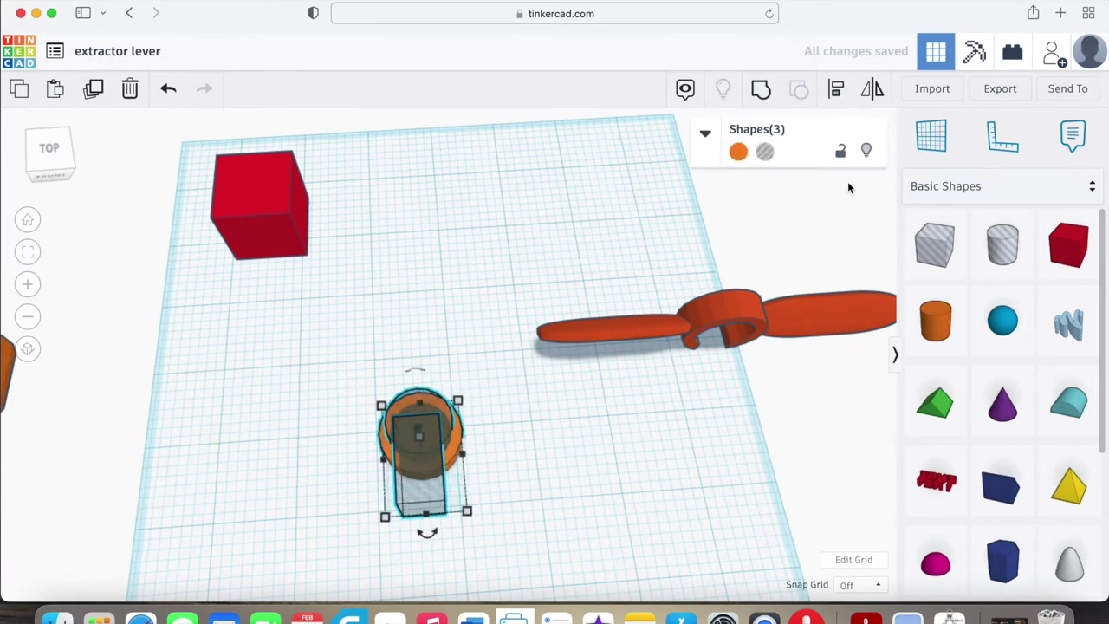
pyautogui.click(833, 90)
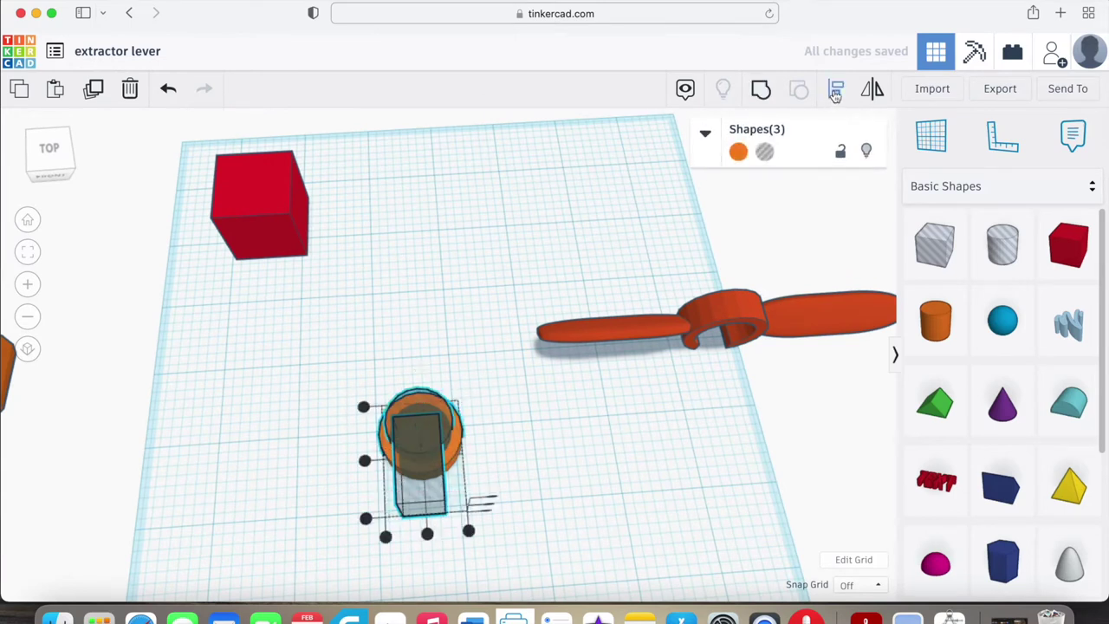
pyautogui.click(428, 537)
pyautogui.click(543, 482)
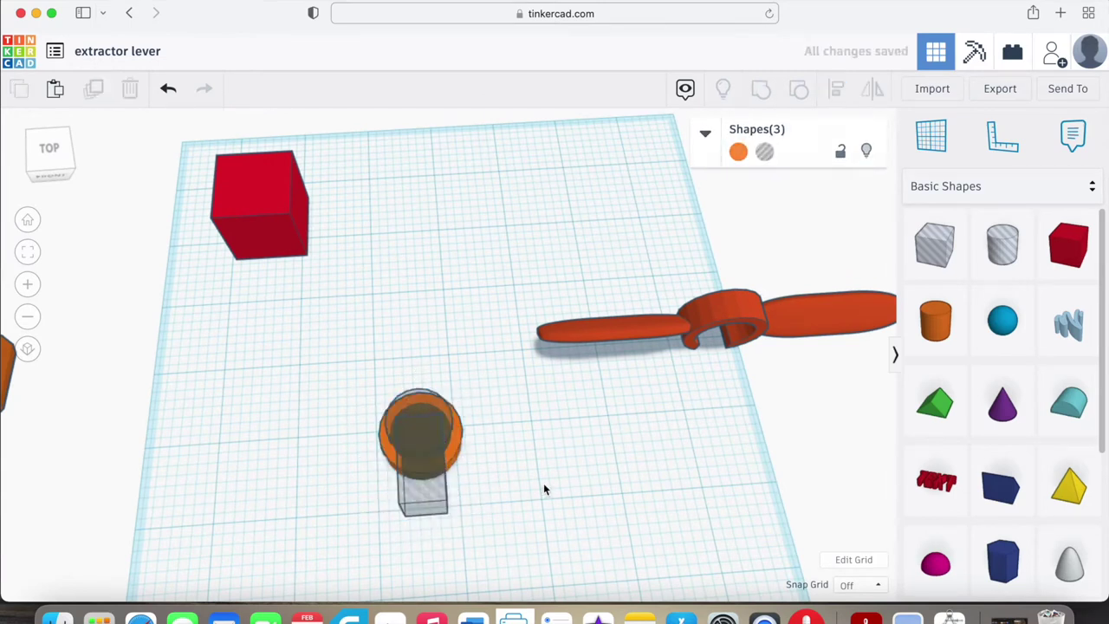
pyautogui.moveTo(543, 482)
pyautogui.mouseDown(button='right')
pyautogui.moveTo(530, 262)
pyautogui.moveTo(544, 421)
pyautogui.moveTo(537, 488)
pyautogui.mouseUp(button='right')
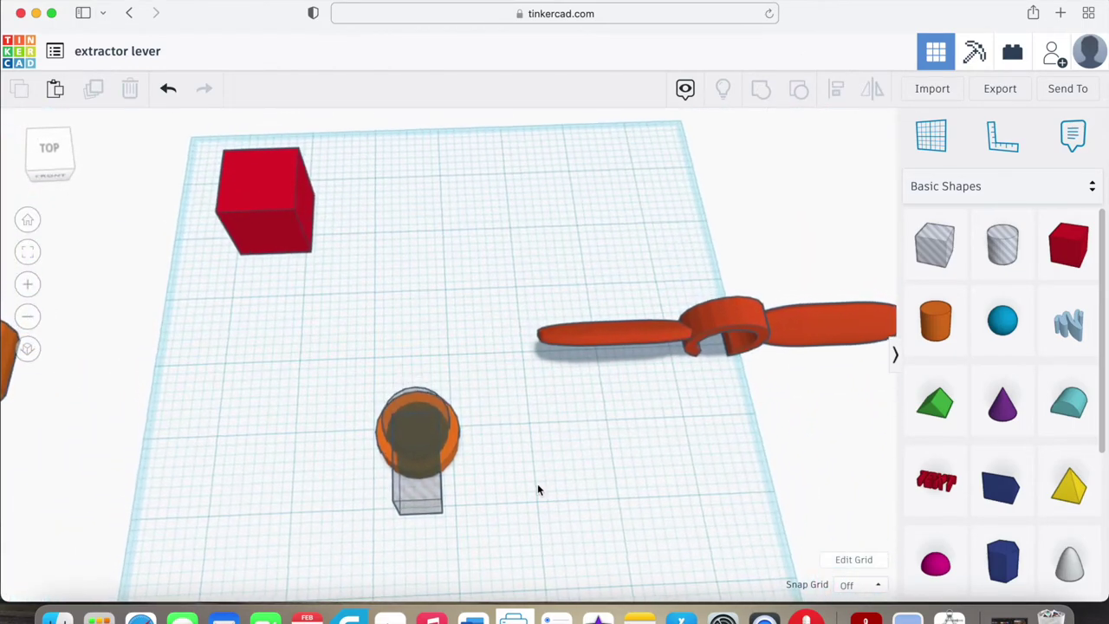
pyautogui.click(458, 467)
# Step: Group the disc and holes into one open orange C-ring
pyautogui.click(758, 92)
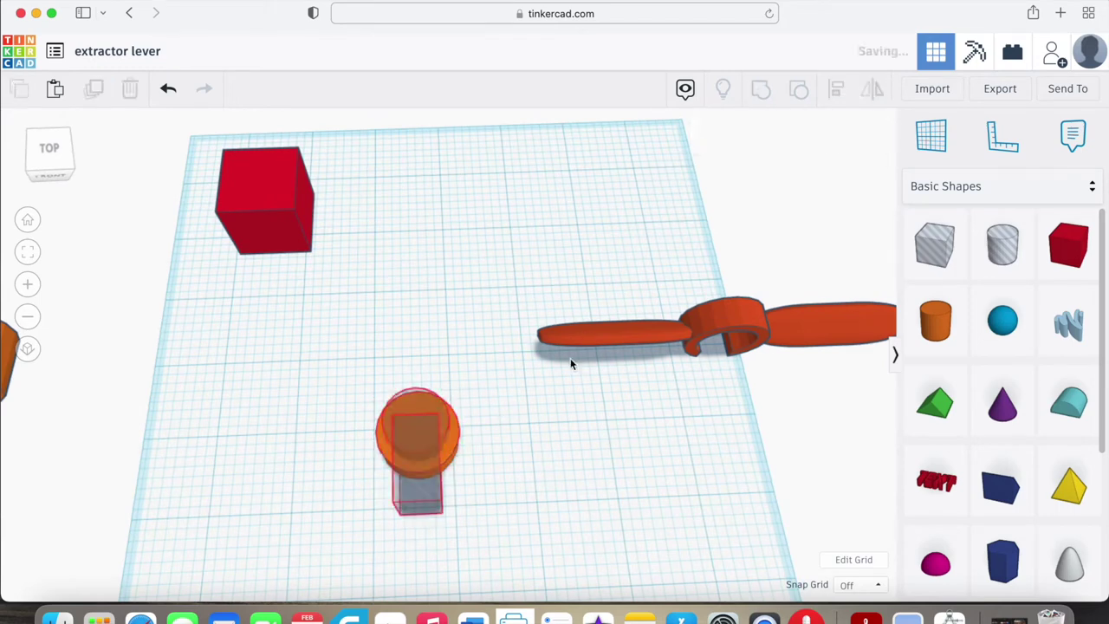
pyautogui.click(525, 456)
pyautogui.moveTo(525, 457); pyautogui.dragTo(524, 406, button='right')
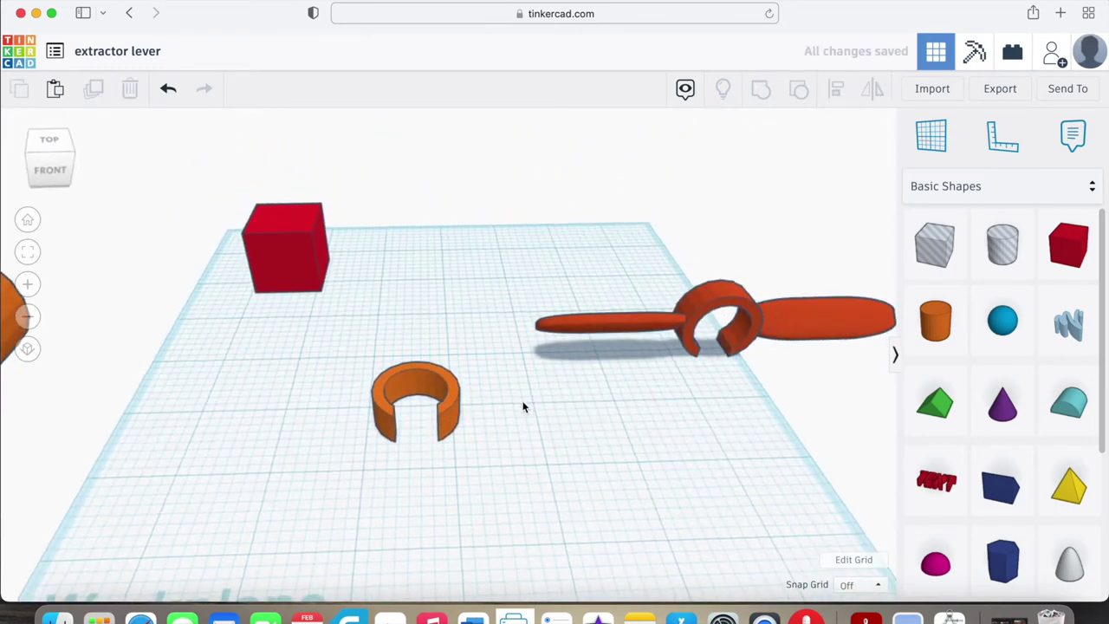
# Step: Rotate the ring 90° to stand upright and drop it onto the workplane with D
pyautogui.click(418, 378)
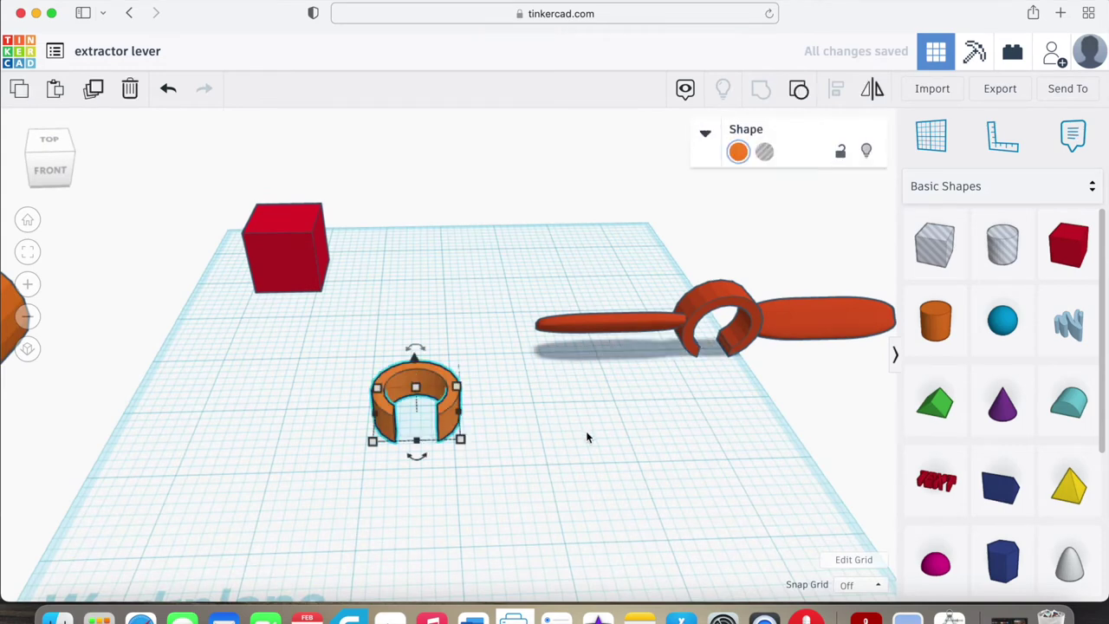
pyautogui.moveTo(586, 433); pyautogui.dragTo(379, 371, button='right')
pyautogui.moveTo(336, 327); pyautogui.dragTo(305, 382)
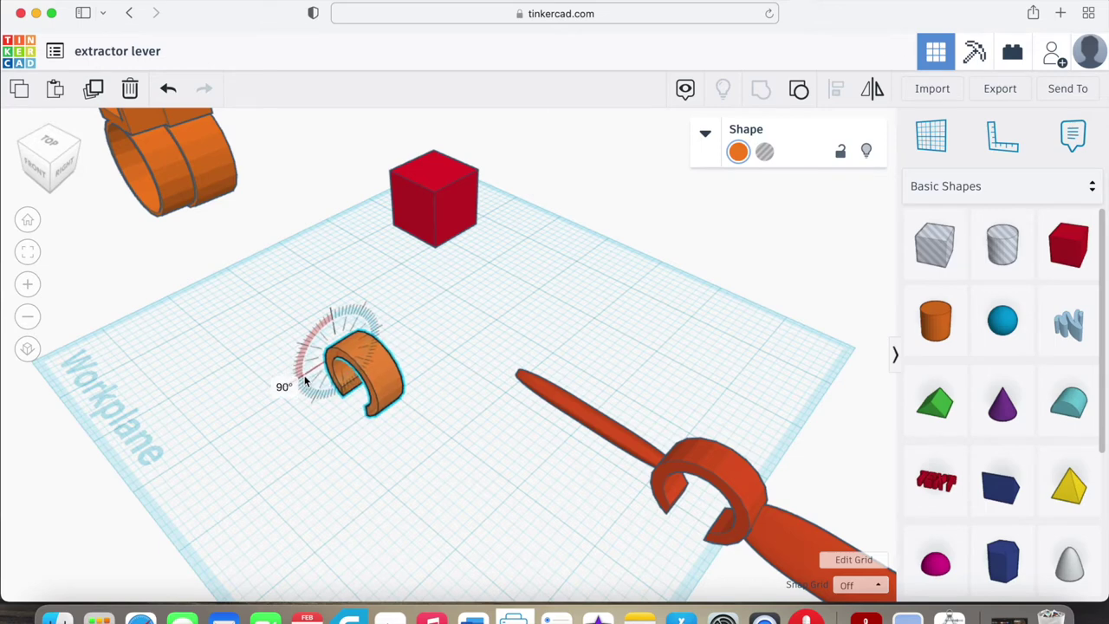
pyautogui.moveTo(346, 471); pyautogui.dragTo(472, 402, button='right')
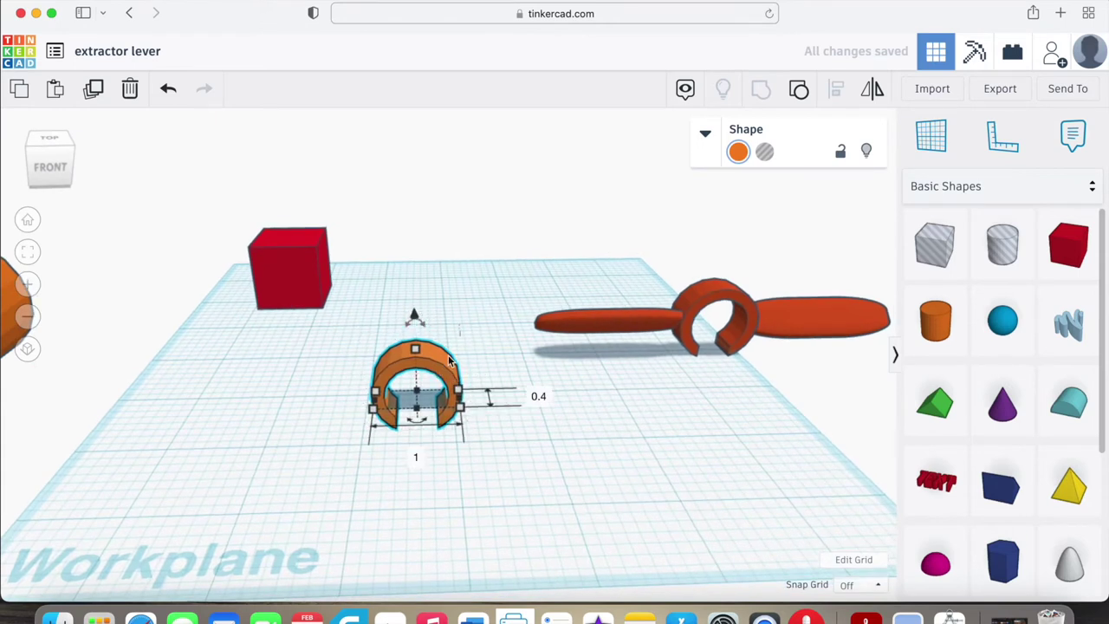
pyautogui.press('d')
pyautogui.click(516, 419)
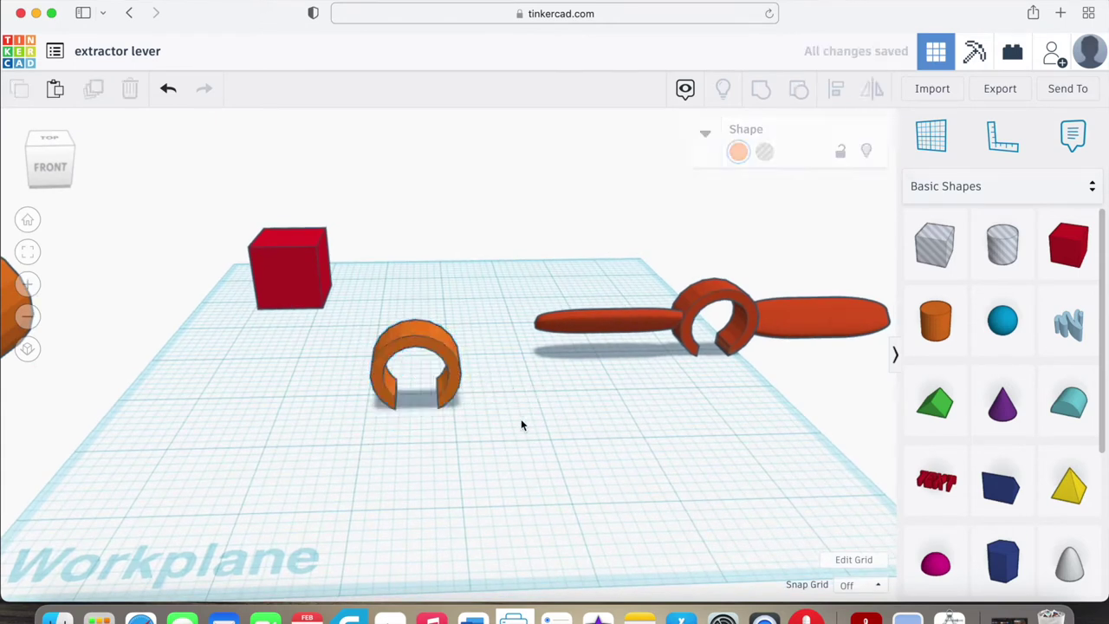
pyautogui.click(743, 304)
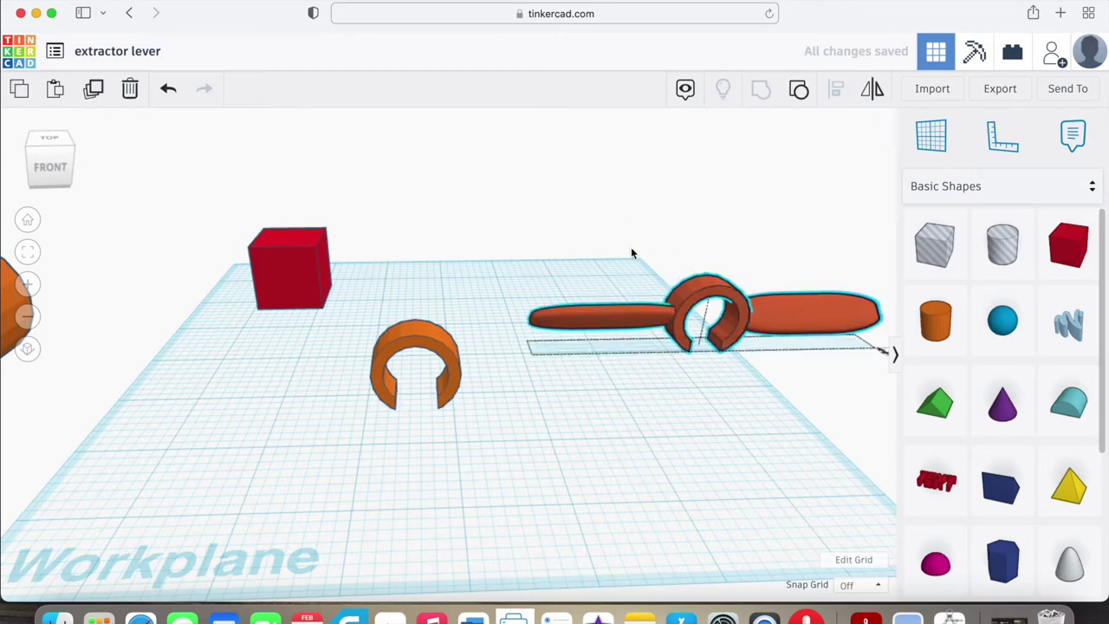
# Step: Move the lever to the back edge, the red box front-left, and the orange ring right
pyautogui.moveTo(630, 253); pyautogui.dragTo(632, 251)
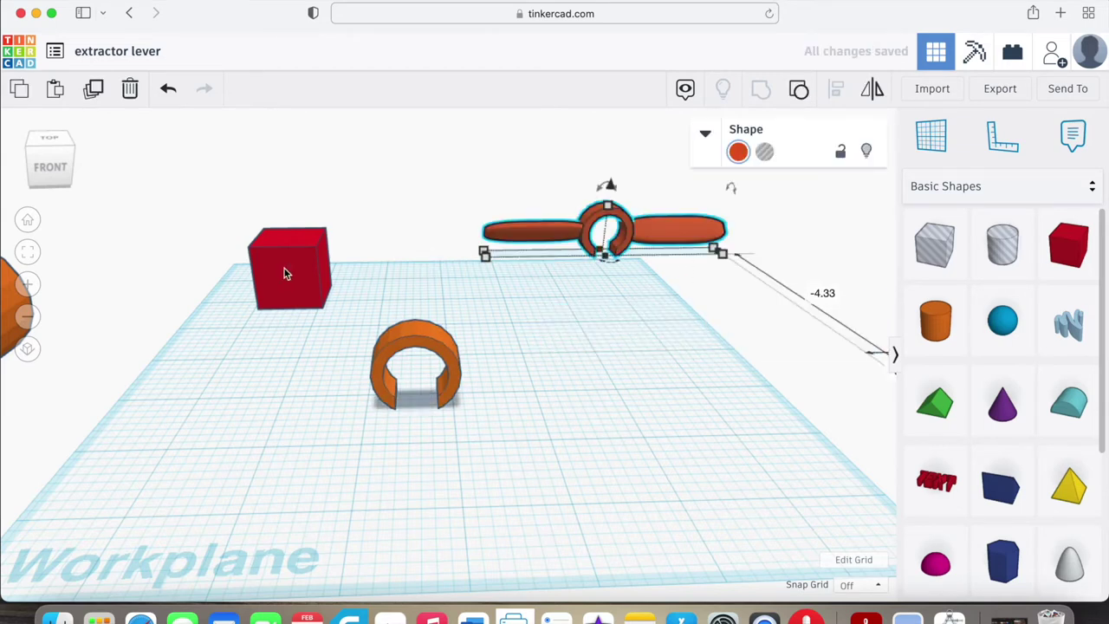
pyautogui.moveTo(284, 273); pyautogui.dragTo(229, 353)
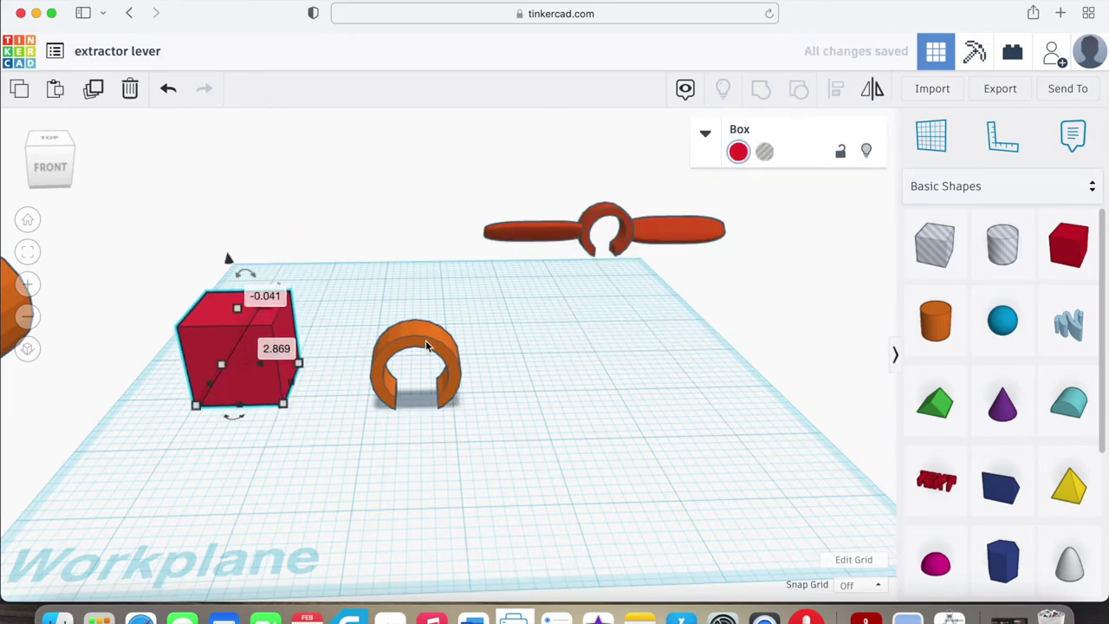
pyautogui.moveTo(426, 347); pyautogui.dragTo(700, 340)
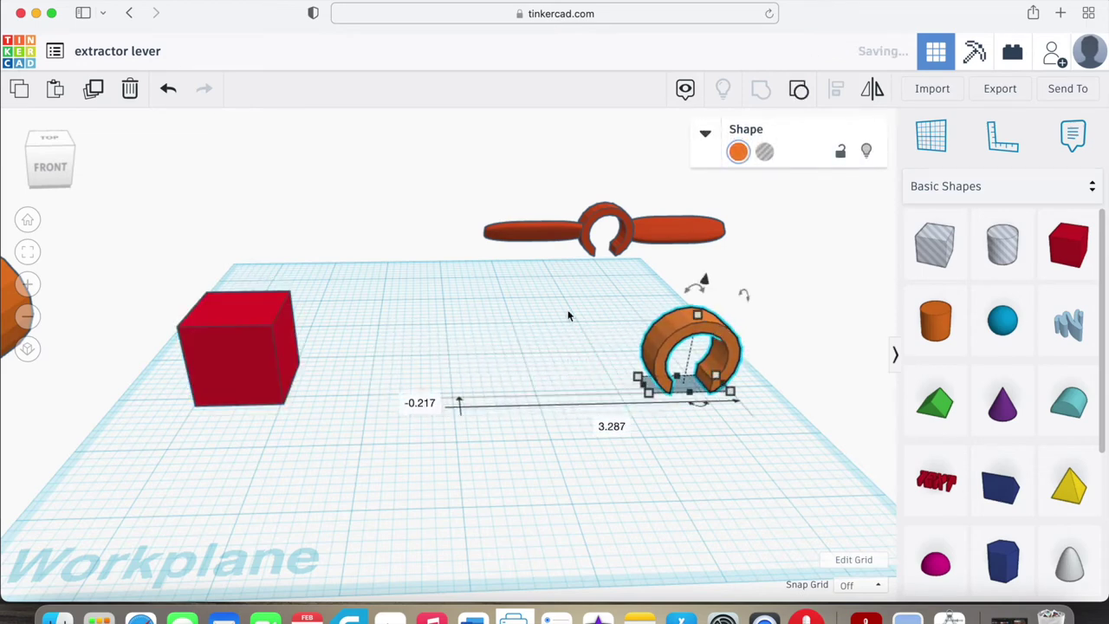
# Step: Resize the red box to 2 long and 1 high, then expand its shape settings
pyautogui.click(253, 352)
pyautogui.moveTo(240, 312); pyautogui.dragTo(249, 356)
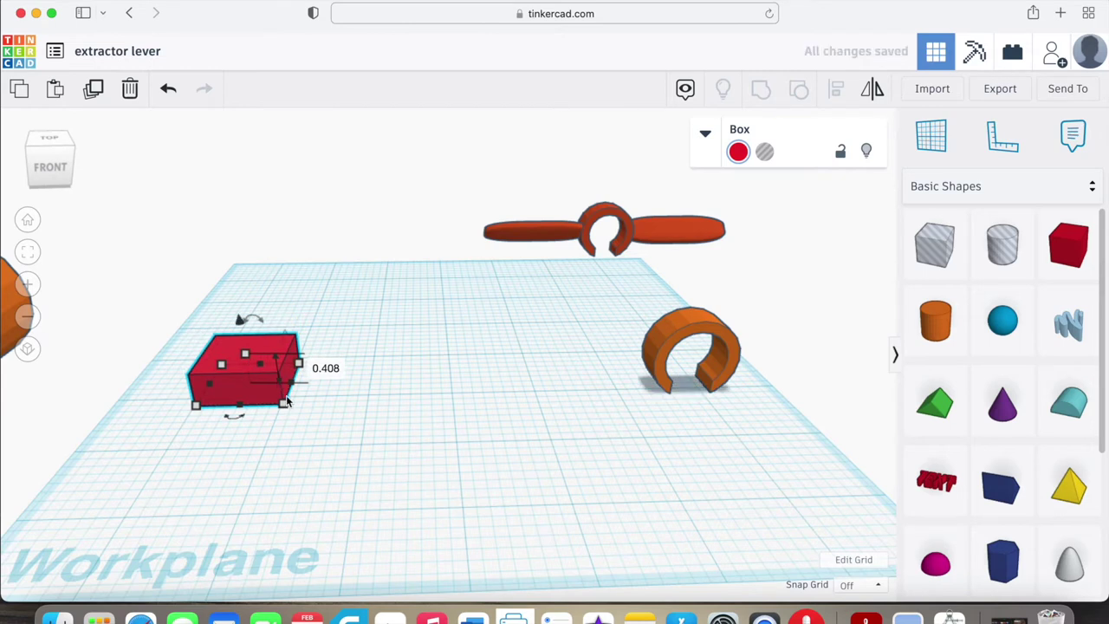
pyautogui.moveTo(281, 416)
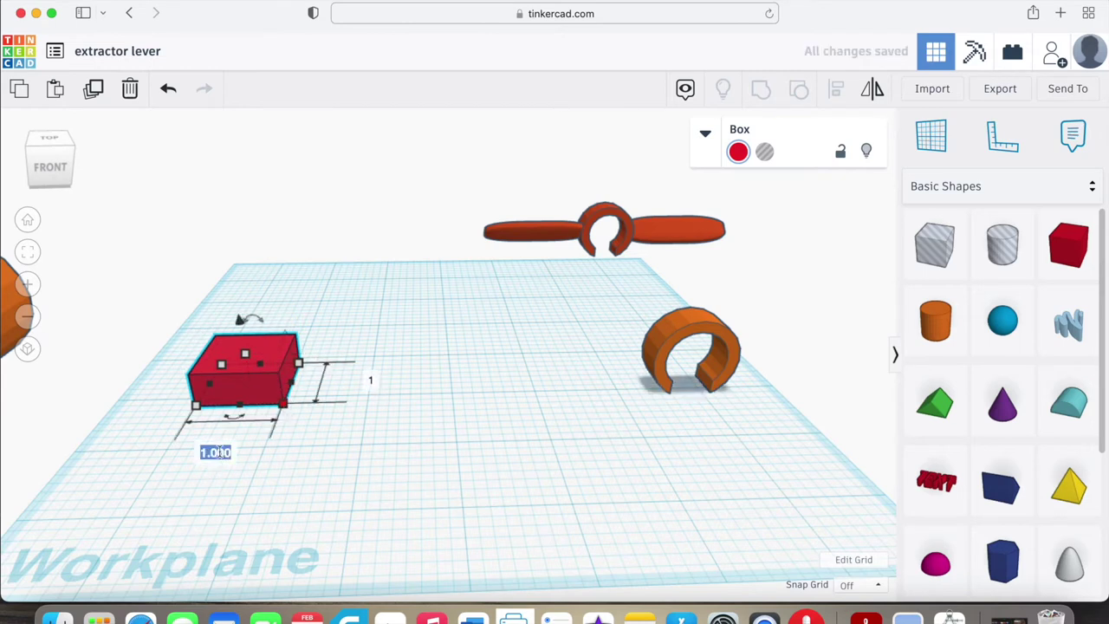
pyautogui.press('Return')
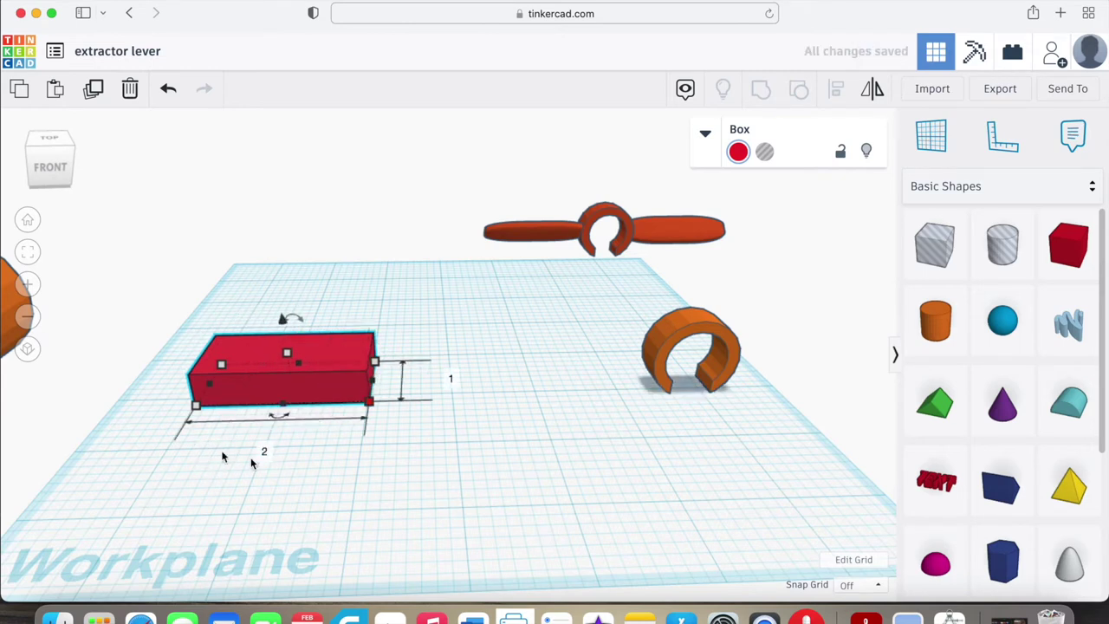
pyautogui.moveTo(496, 468); pyautogui.dragTo(399, 485, button='right')
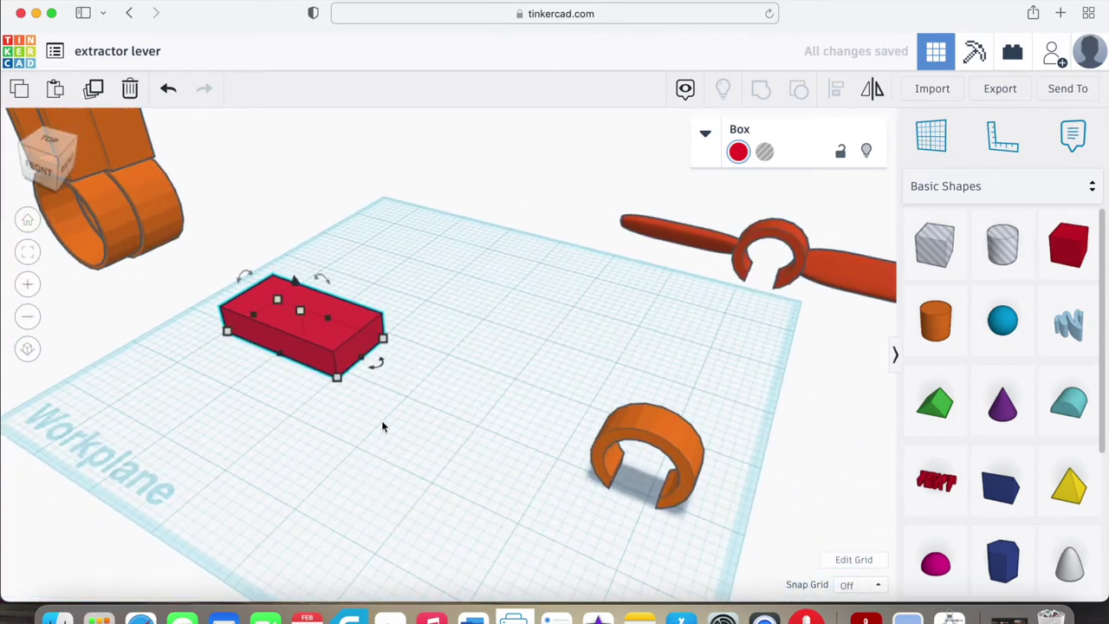
pyautogui.moveTo(433, 444); pyautogui.dragTo(520, 450, button='right')
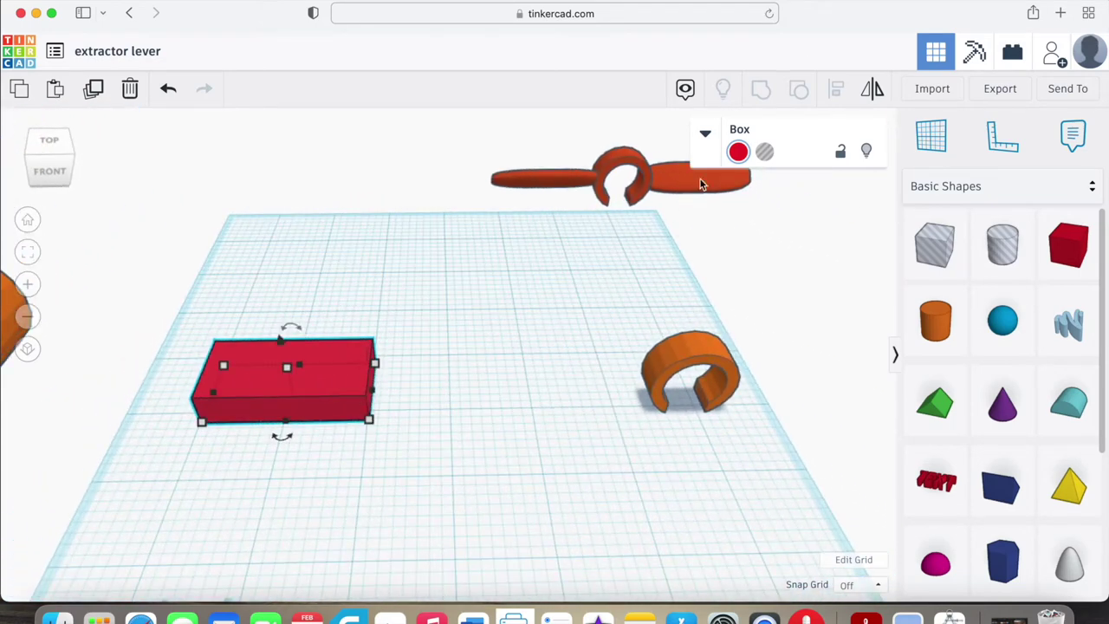
pyautogui.click(707, 134)
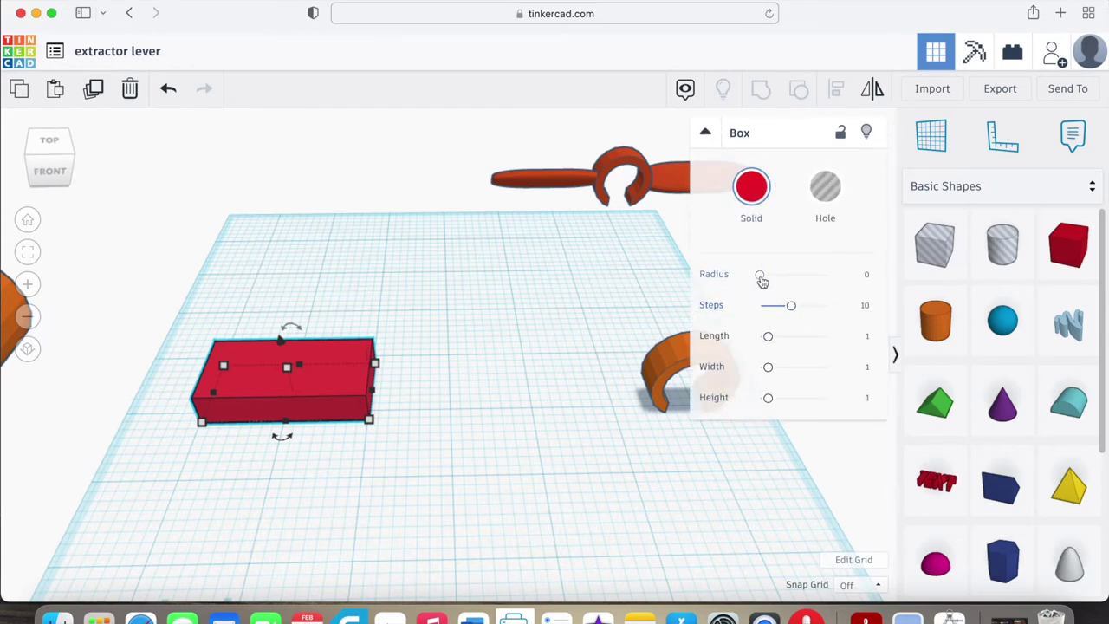
# Step: Round the red box's corners to radius 0.32 and set its width to 0.5
pyautogui.moveTo(760, 277); pyautogui.dragTo(830, 312)
pyautogui.moveTo(781, 275)
pyautogui.mouseDown()
pyautogui.moveTo(827, 278)
pyautogui.moveTo(789, 289)
pyautogui.moveTo(787, 275)
pyautogui.mouseUp()
pyautogui.moveTo(663, 338); pyautogui.dragTo(410, 366, button='right')
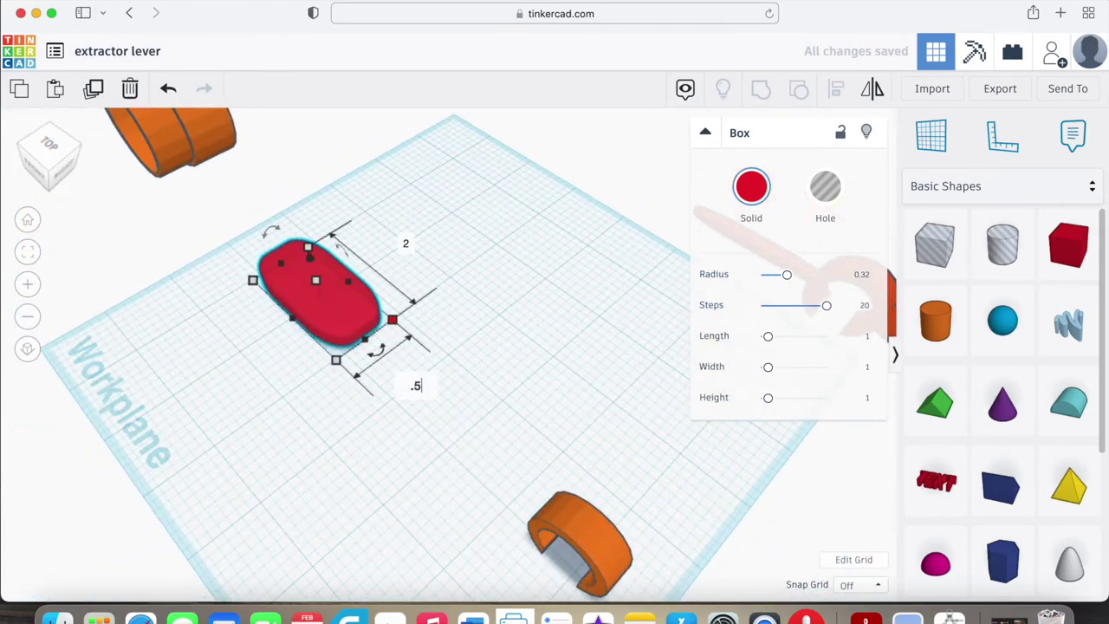
pyautogui.press('Return')
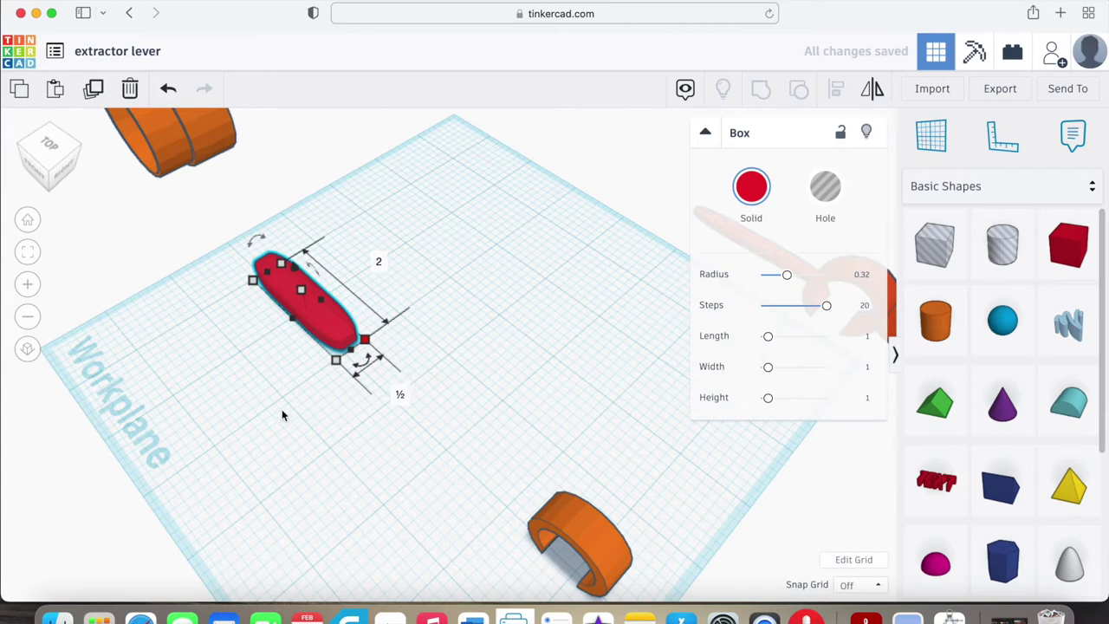
# Step: Reposition the rounded red box slightly on the workplane
pyautogui.moveTo(281, 411); pyautogui.dragTo(406, 430, button='right')
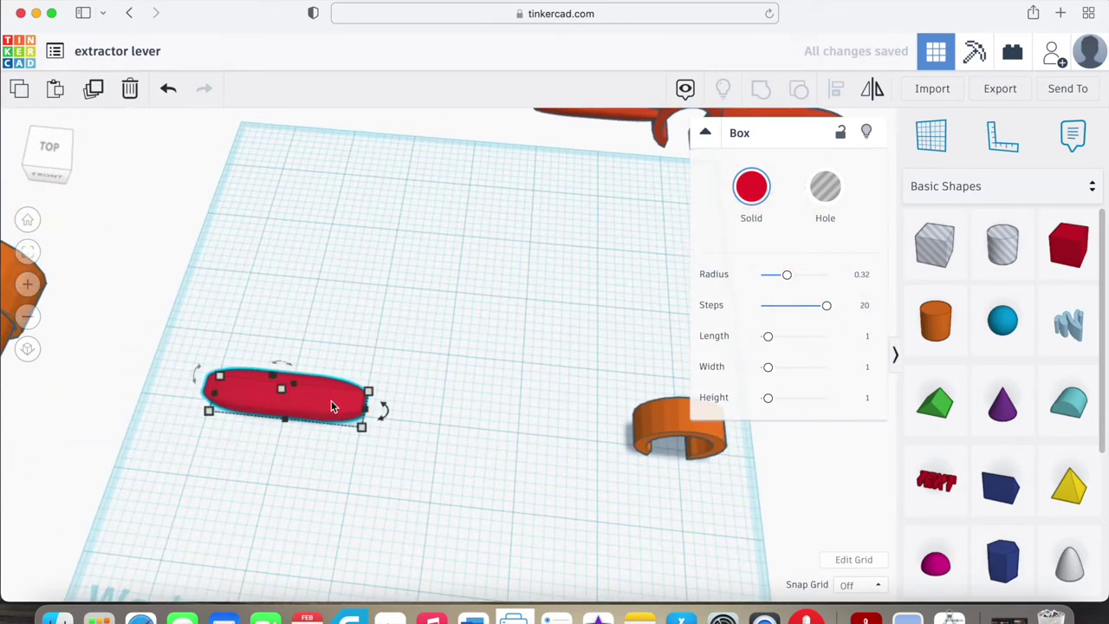
pyautogui.moveTo(331, 401); pyautogui.dragTo(491, 390)
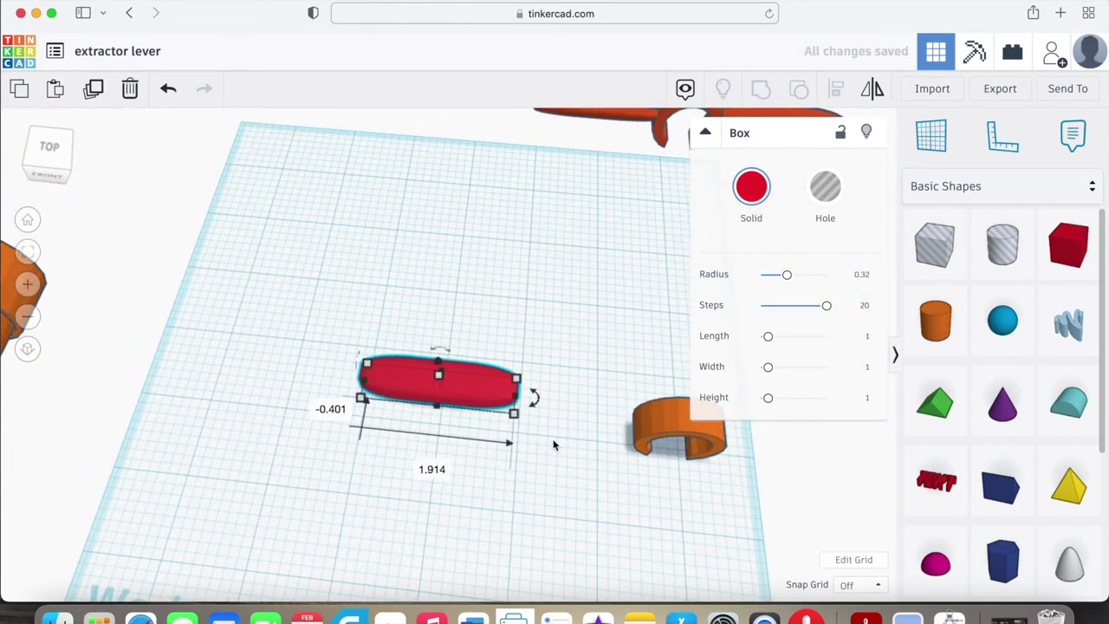
pyautogui.click(554, 444)
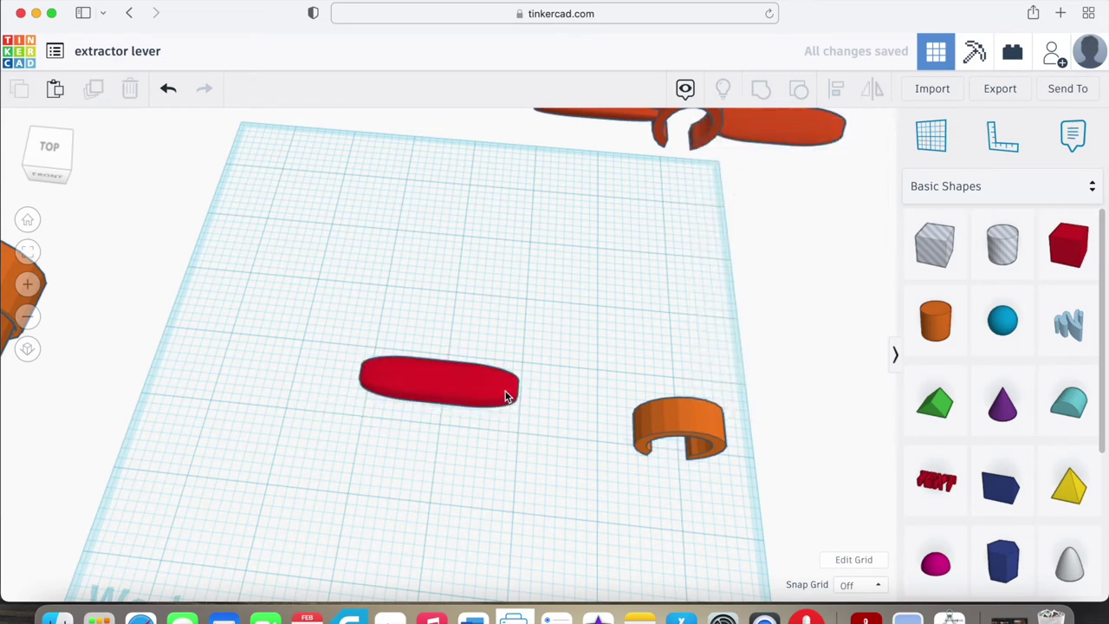
pyautogui.click(505, 392)
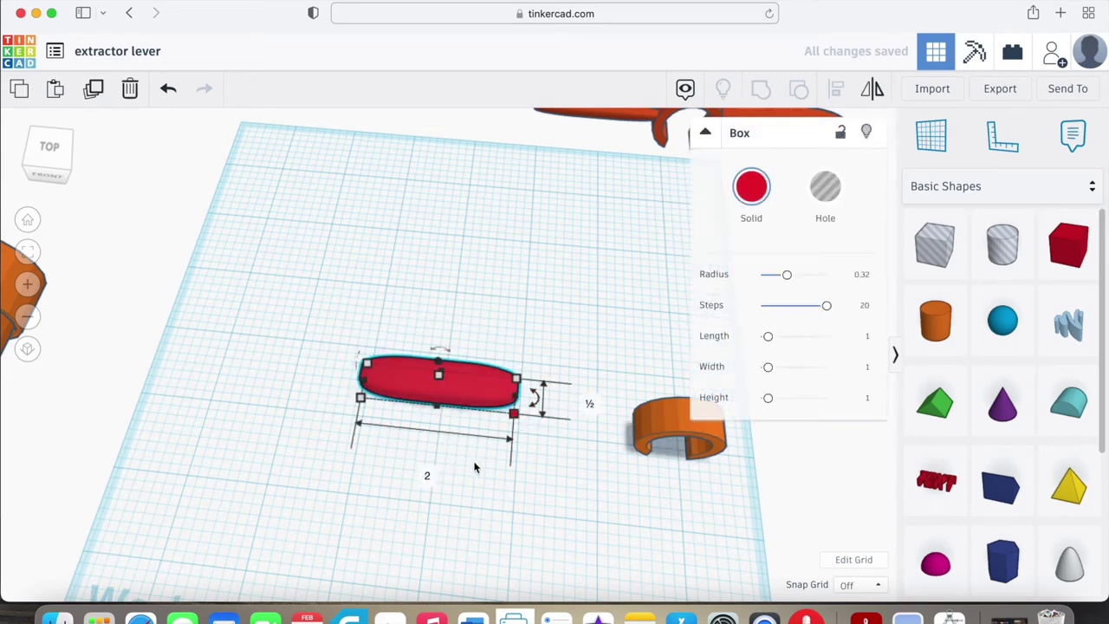
pyautogui.click(577, 469)
pyautogui.moveTo(499, 401); pyautogui.dragTo(421, 398)
# Step: Set the rounded box to 0.75 wide and 2.5 long
pyautogui.click(455, 460)
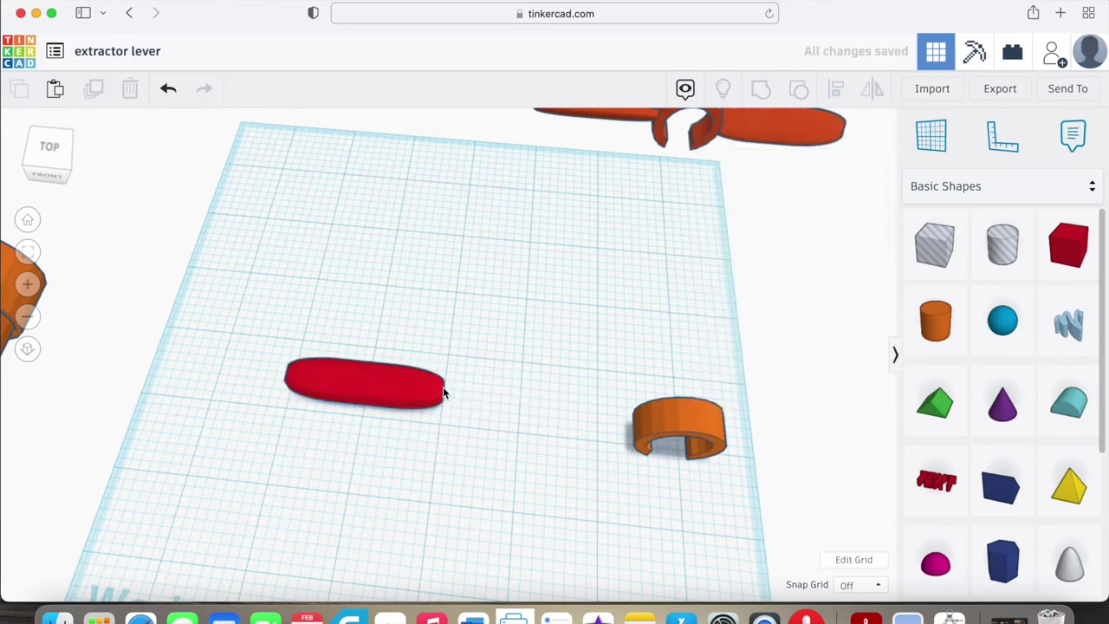
pyautogui.click(429, 390)
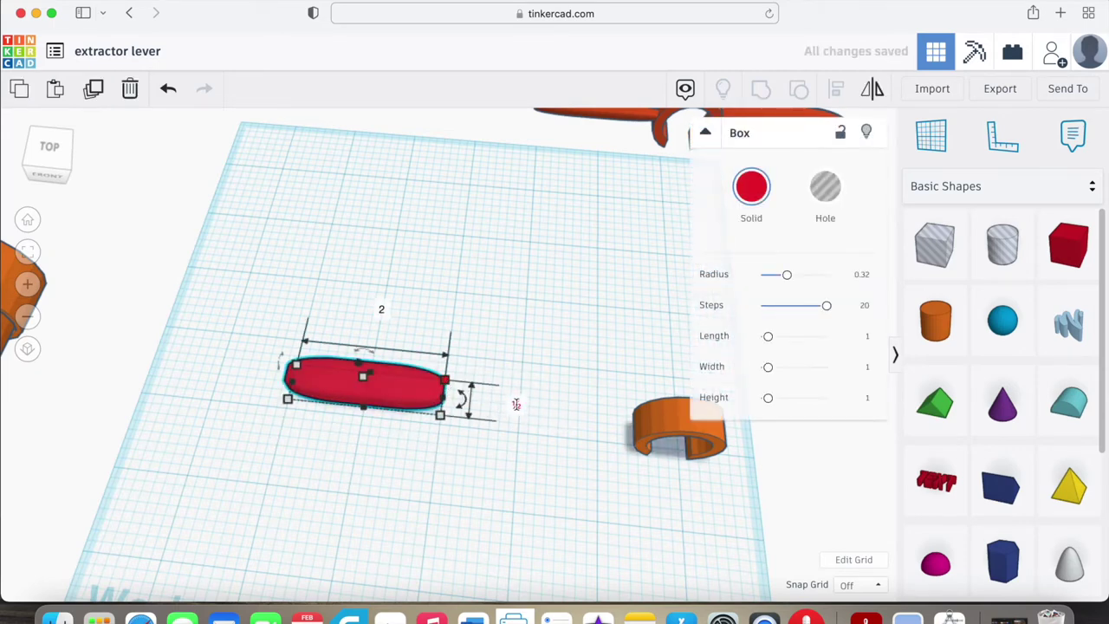
pyautogui.write('.75')
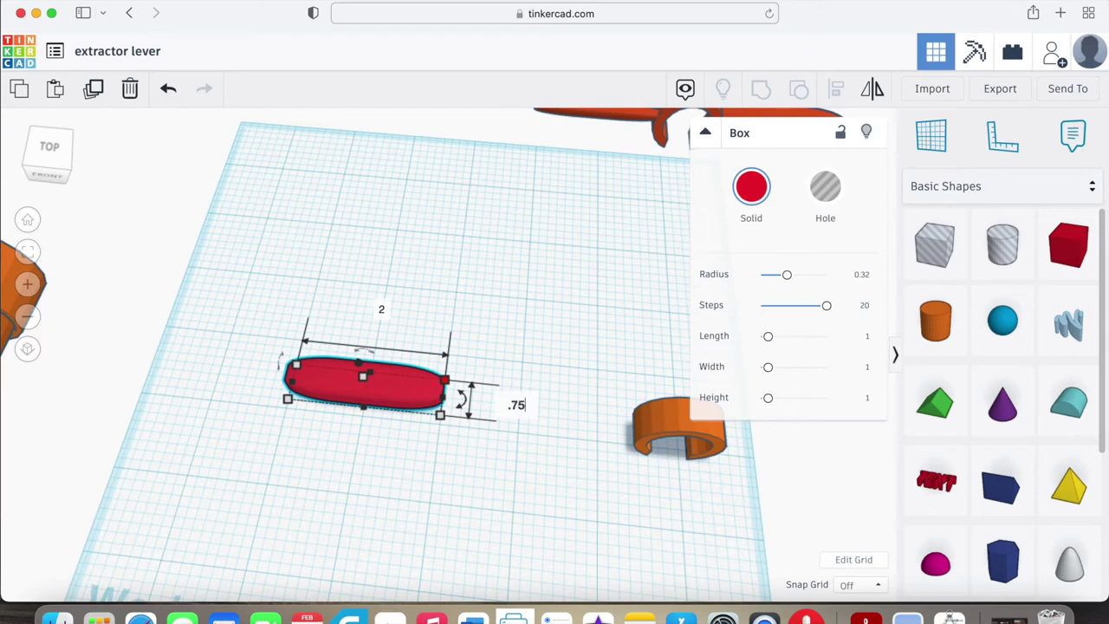
pyautogui.press('Return')
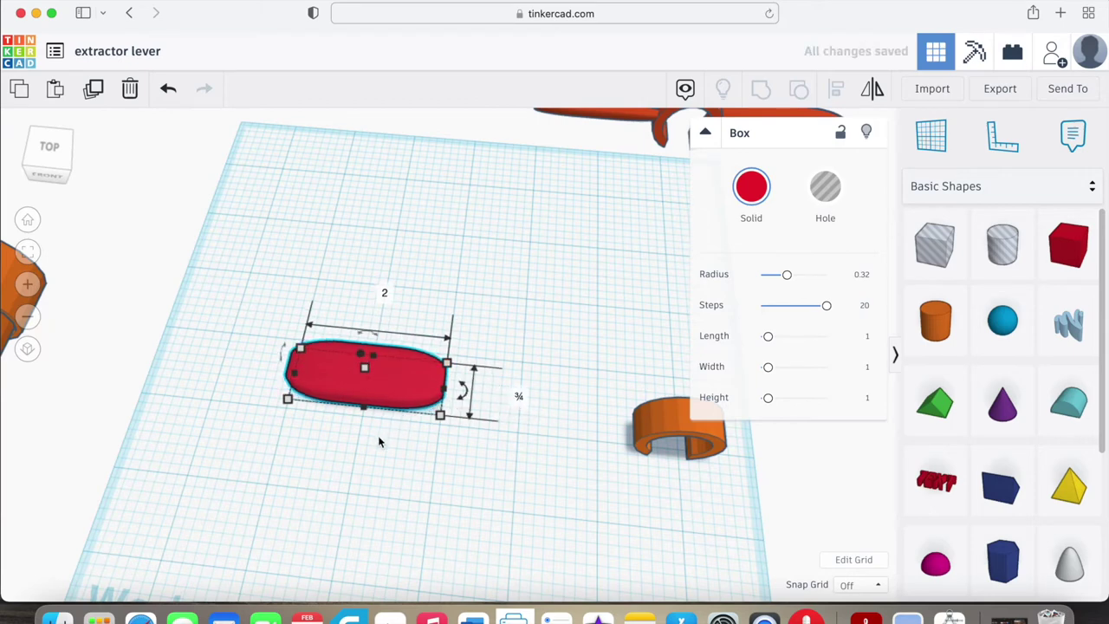
pyautogui.moveTo(287, 402); pyautogui.dragTo(247, 394)
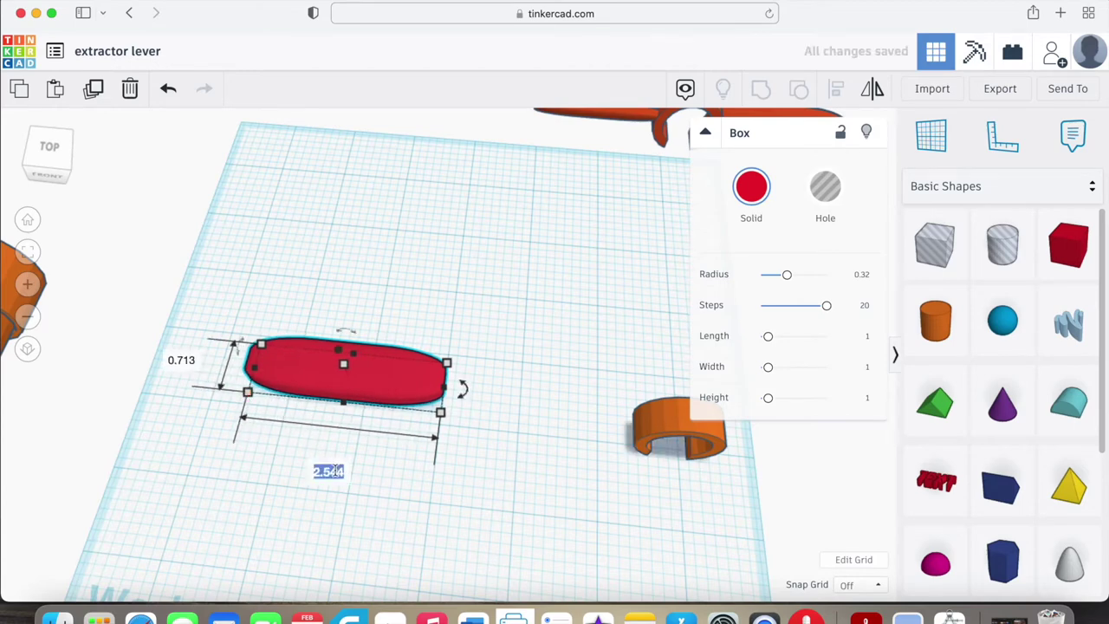
pyautogui.press('Return')
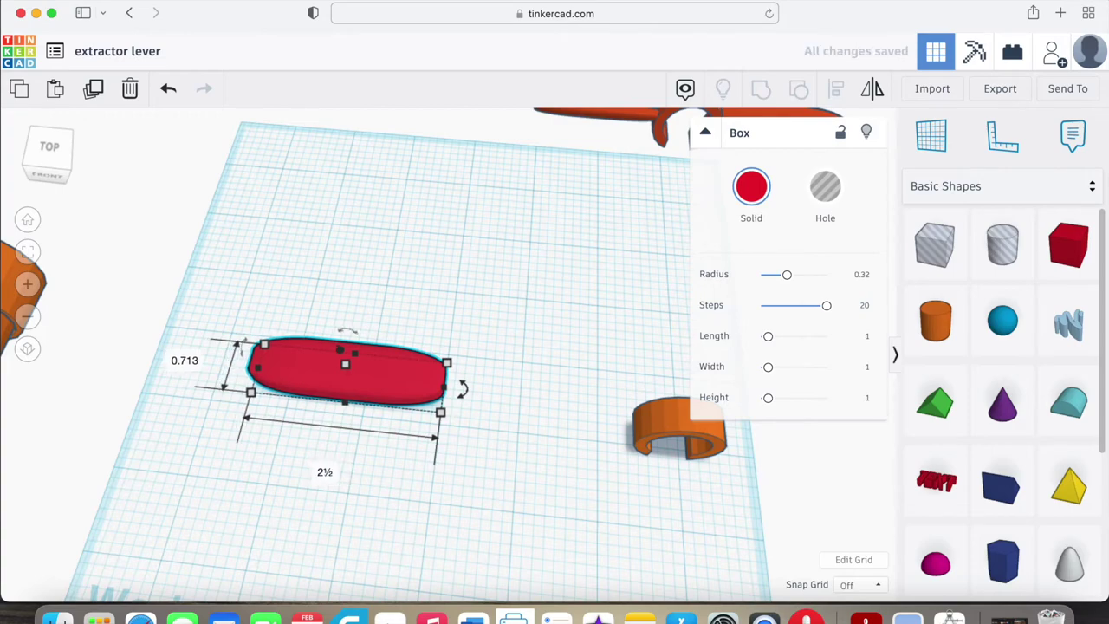
# Step: Flatten the wing to 0.2 thick and make a duplicate copy farther back
pyautogui.click(507, 490)
pyautogui.moveTo(505, 436); pyautogui.dragTo(450, 361, button='right')
pyautogui.click(363, 357)
pyautogui.moveTo(350, 336)
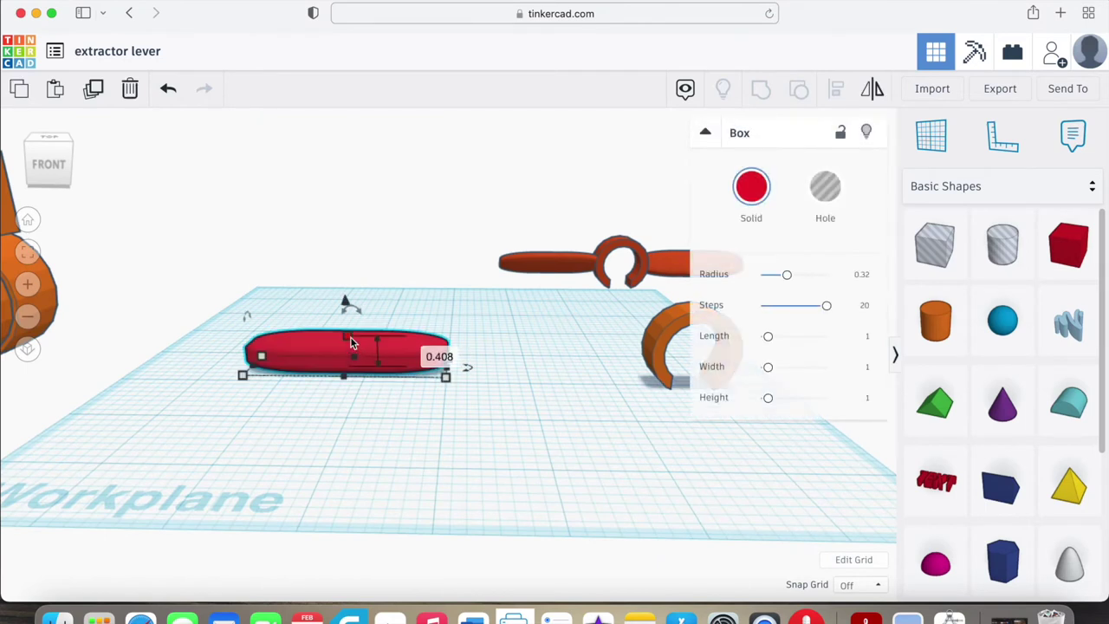
pyautogui.click(437, 351)
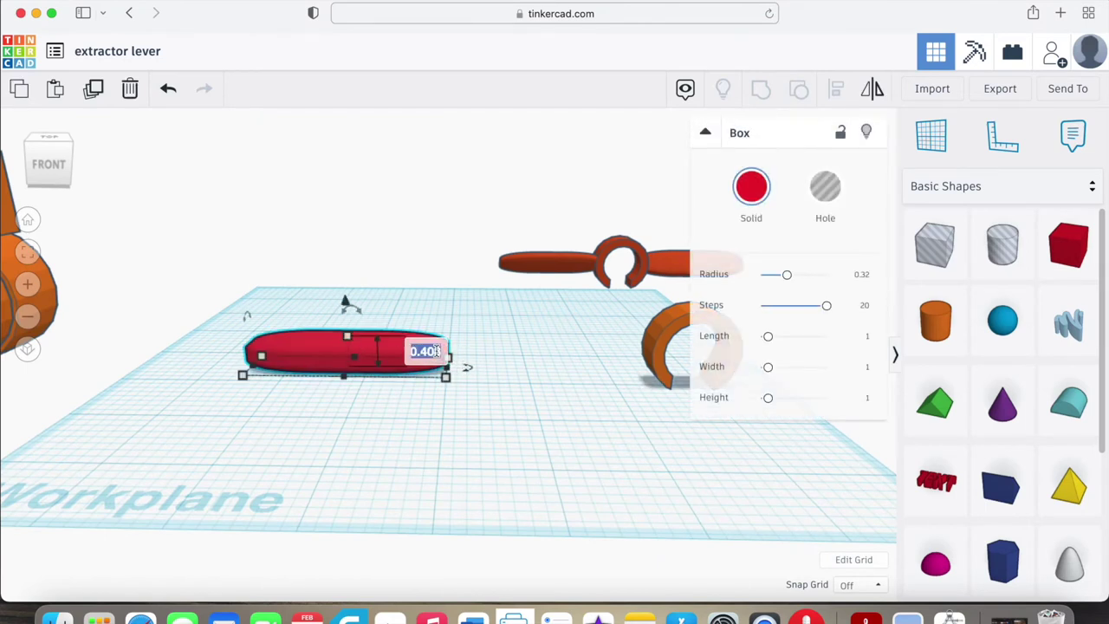
pyautogui.write('.2')
pyautogui.press('Return')
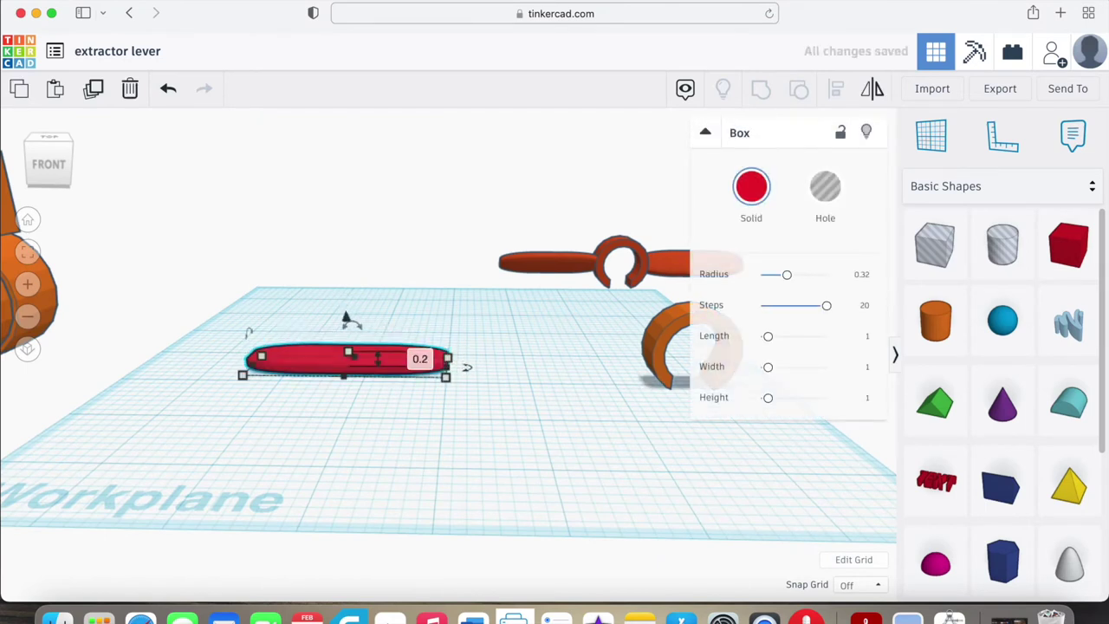
pyautogui.moveTo(518, 395); pyautogui.dragTo(503, 401, button='right')
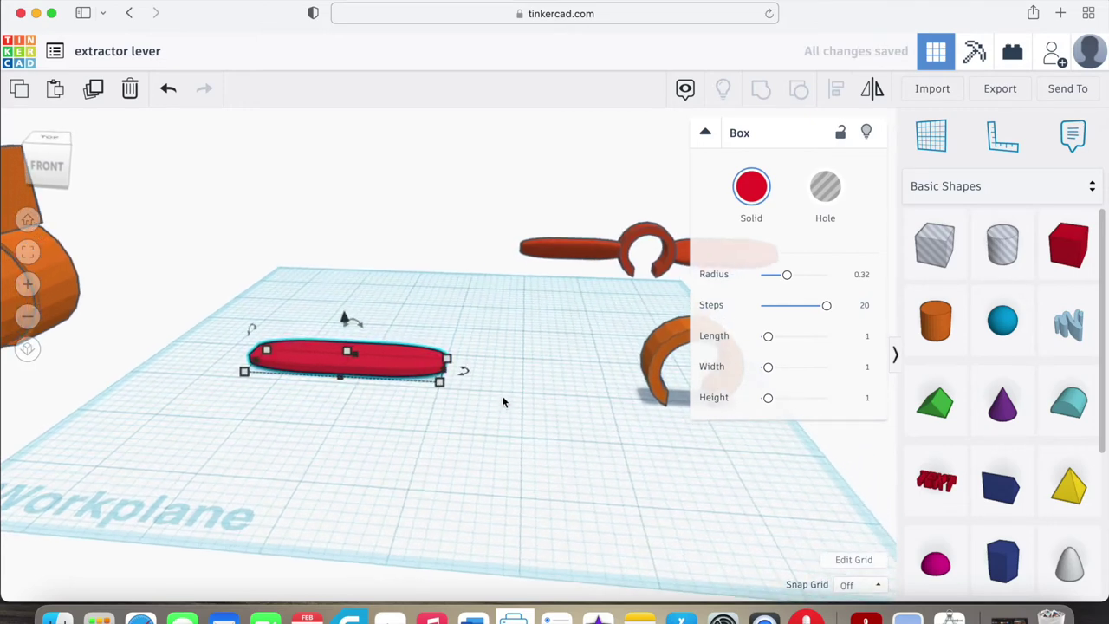
pyautogui.moveTo(423, 413); pyautogui.dragTo(395, 385, button='right')
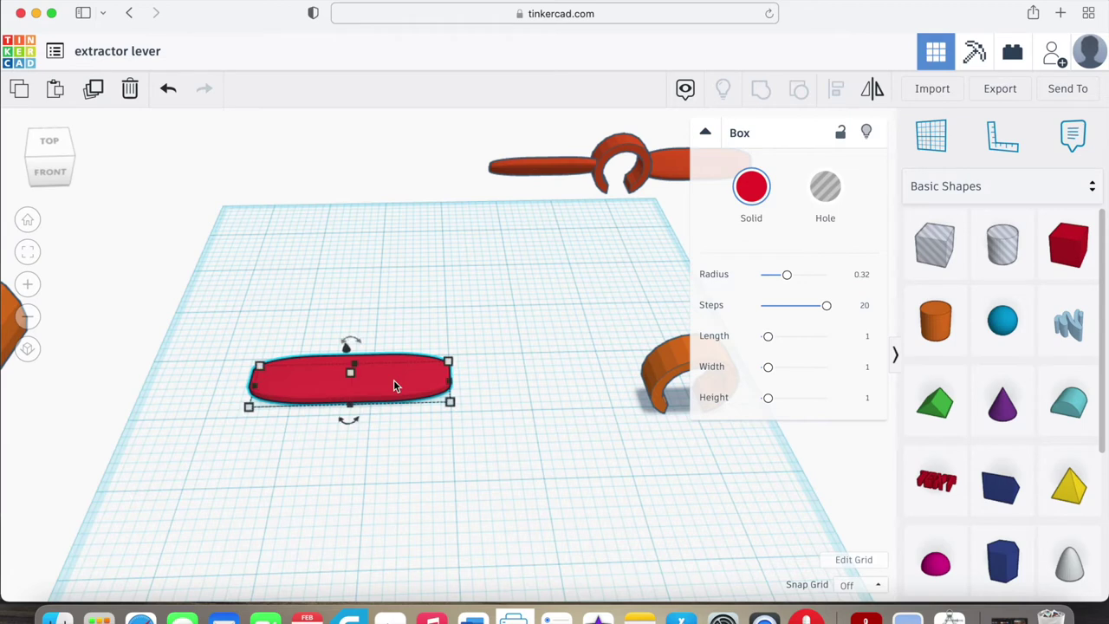
pyautogui.moveTo(394, 385); pyautogui.dragTo(587, 289)
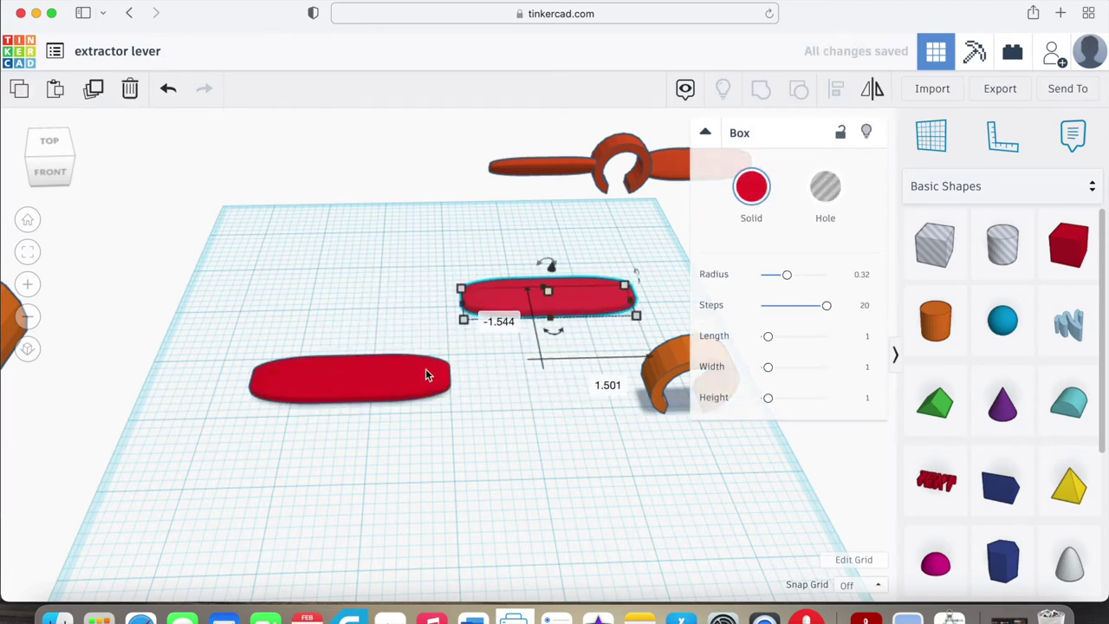
# Step: Place the orange hub between the two red wings
pyautogui.moveTo(425, 369); pyautogui.dragTo(333, 321)
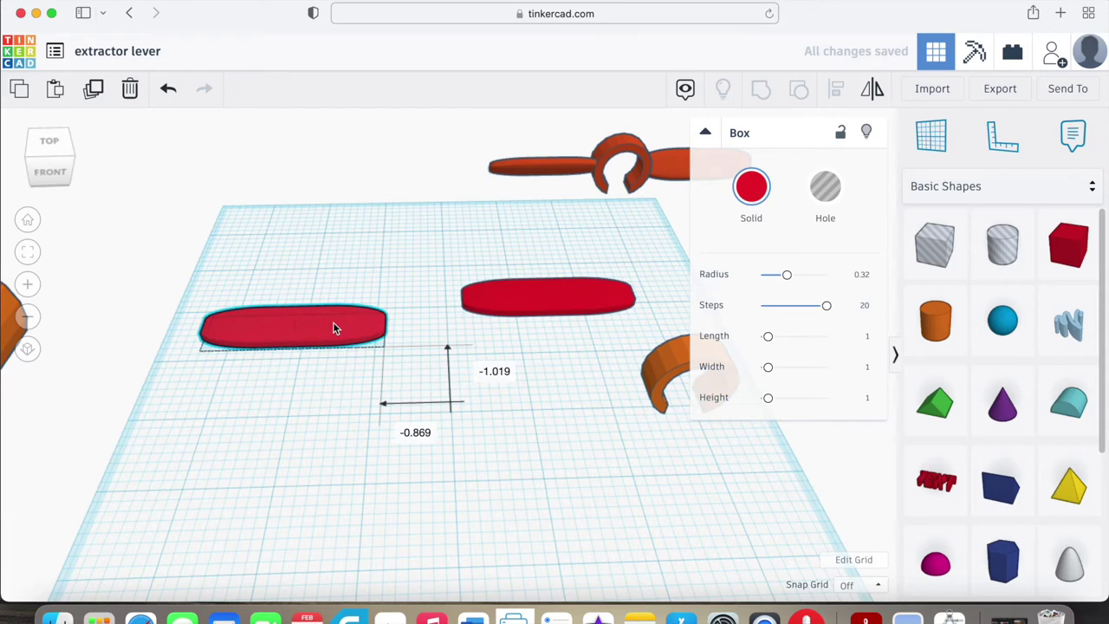
pyautogui.click(706, 132)
pyautogui.moveTo(702, 364); pyautogui.dragTo(428, 338)
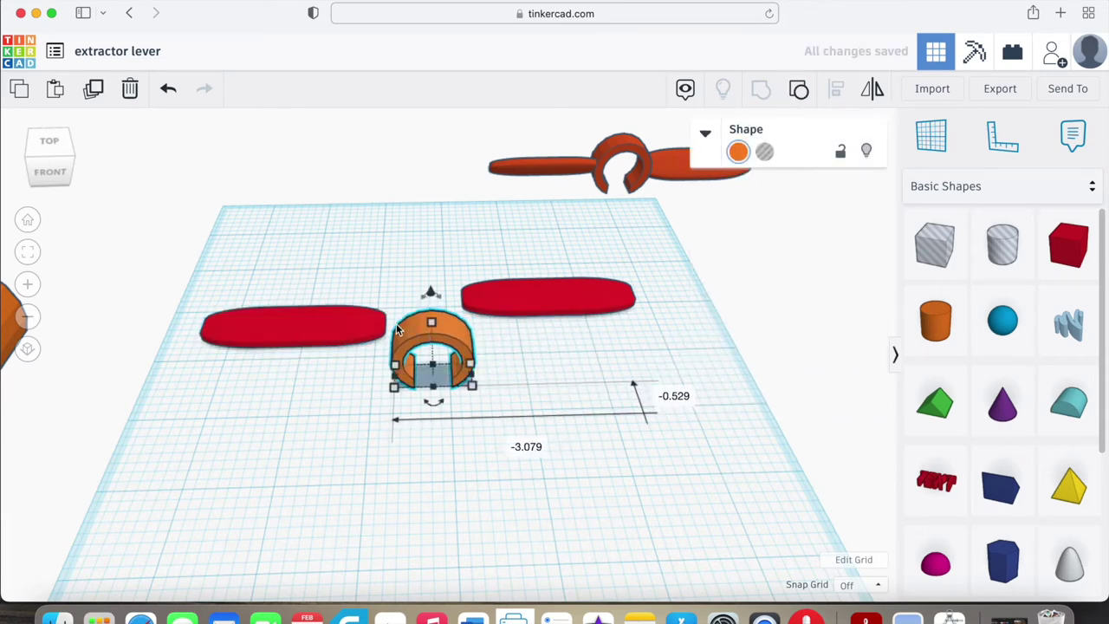
pyautogui.moveTo(322, 330); pyautogui.dragTo(328, 372)
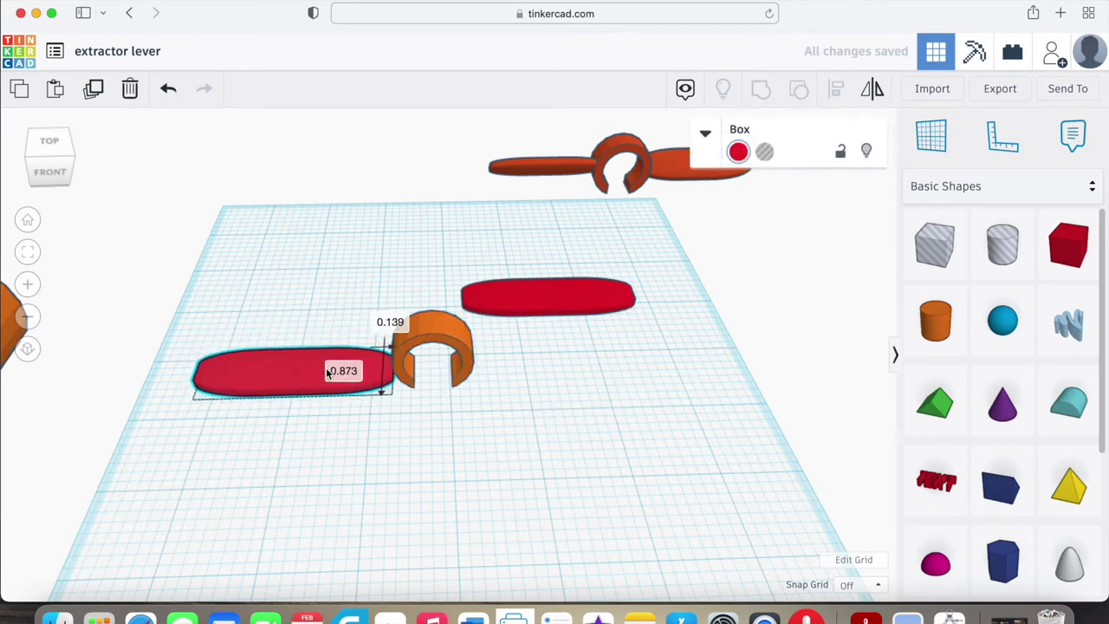
pyautogui.moveTo(548, 307); pyautogui.dragTo(577, 378)
# Step: Select the hub and both wings and centre-align them along one axis
pyautogui.moveTo(355, 465); pyautogui.dragTo(642, 468, button='right')
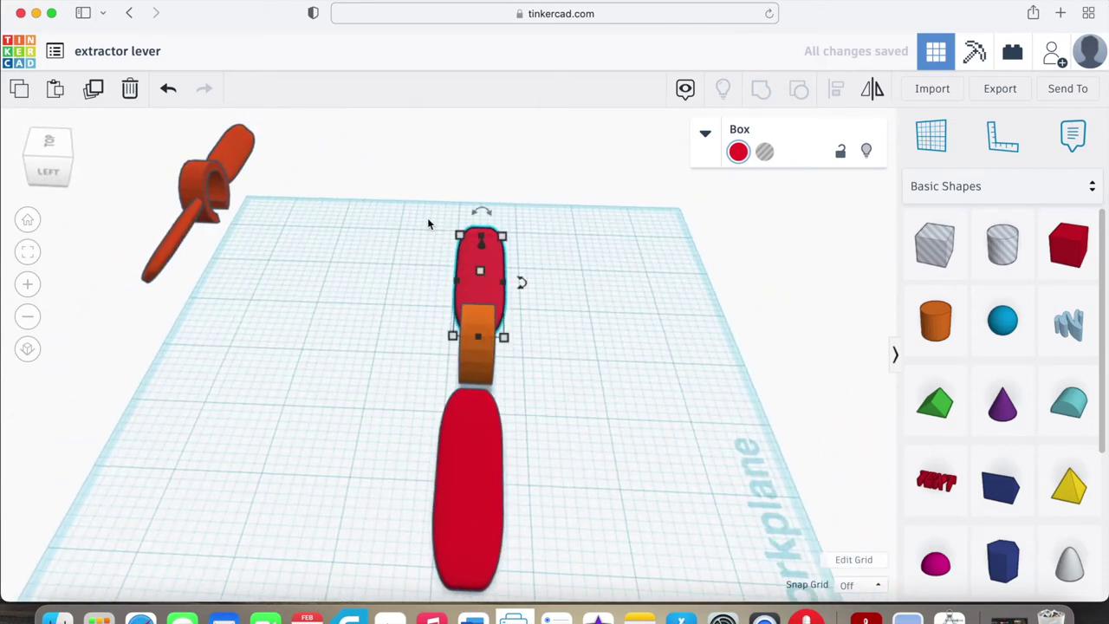
pyautogui.moveTo(427, 223); pyautogui.dragTo(524, 537)
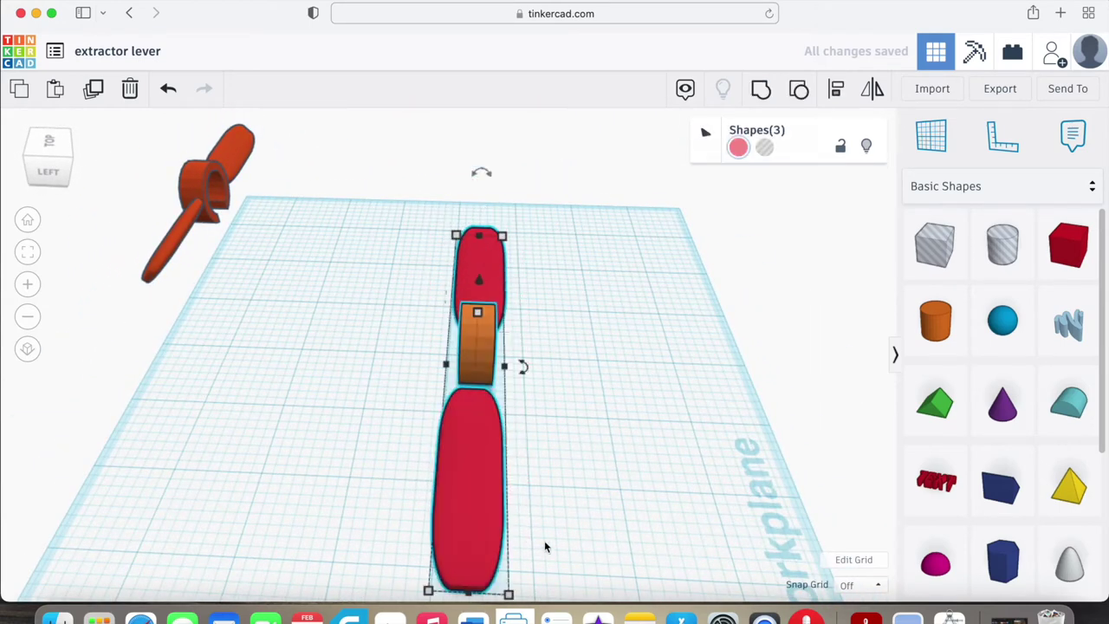
pyautogui.click(835, 92)
pyautogui.scroll(-3, 555, 491)
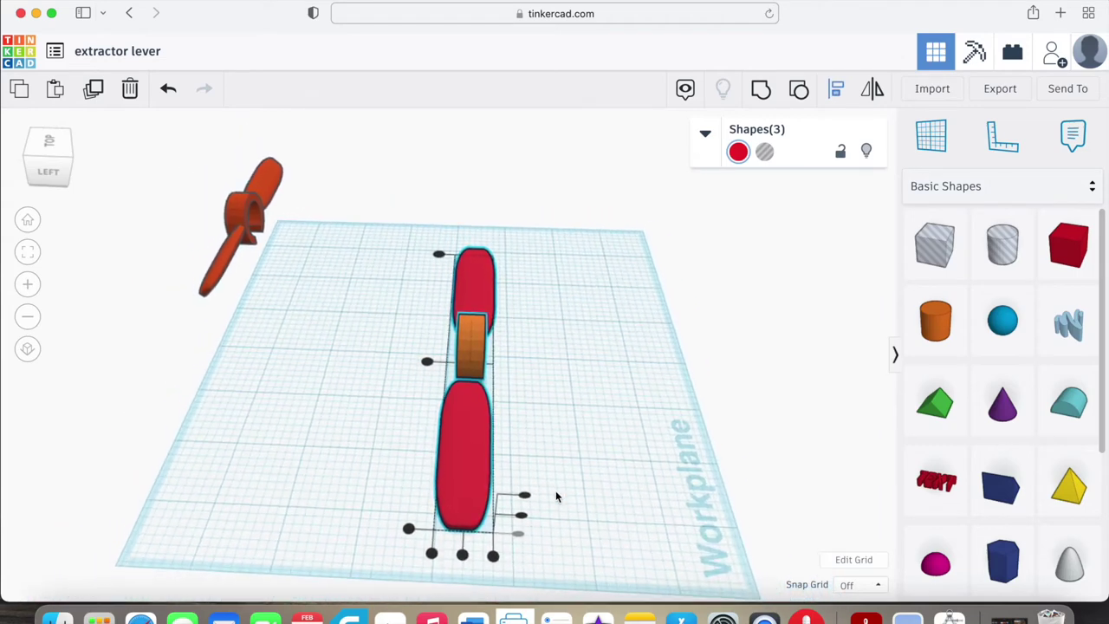
pyautogui.click(462, 553)
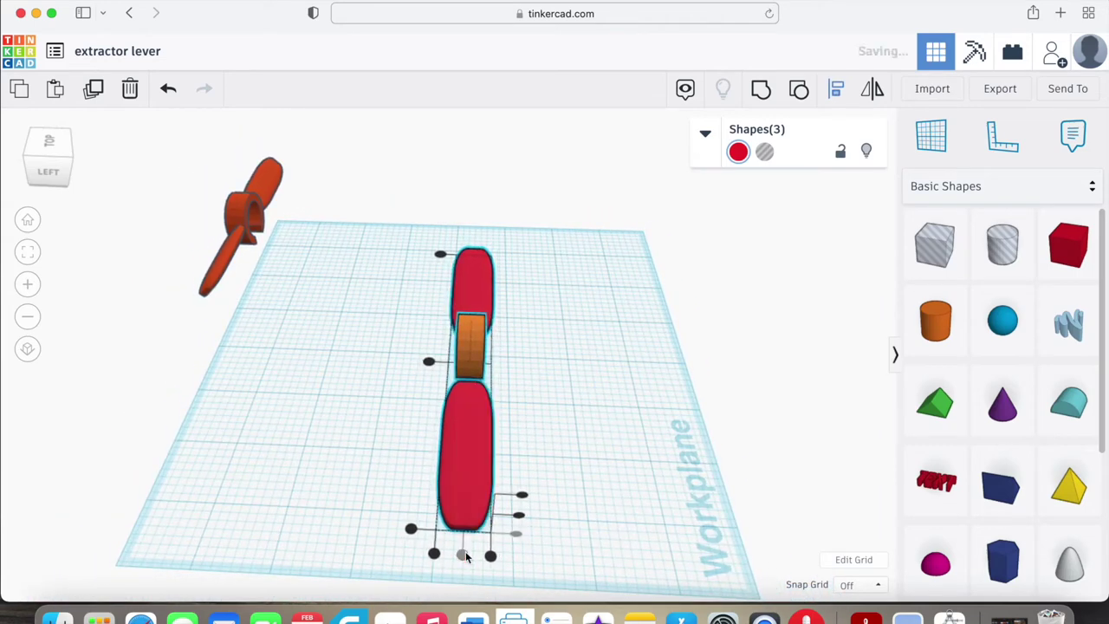
pyautogui.click(569, 443)
pyautogui.moveTo(569, 443); pyautogui.dragTo(485, 391, button='right')
# Step: Widen the orange hub to 0.75 and re-centre all three parts in line
pyautogui.click(478, 369)
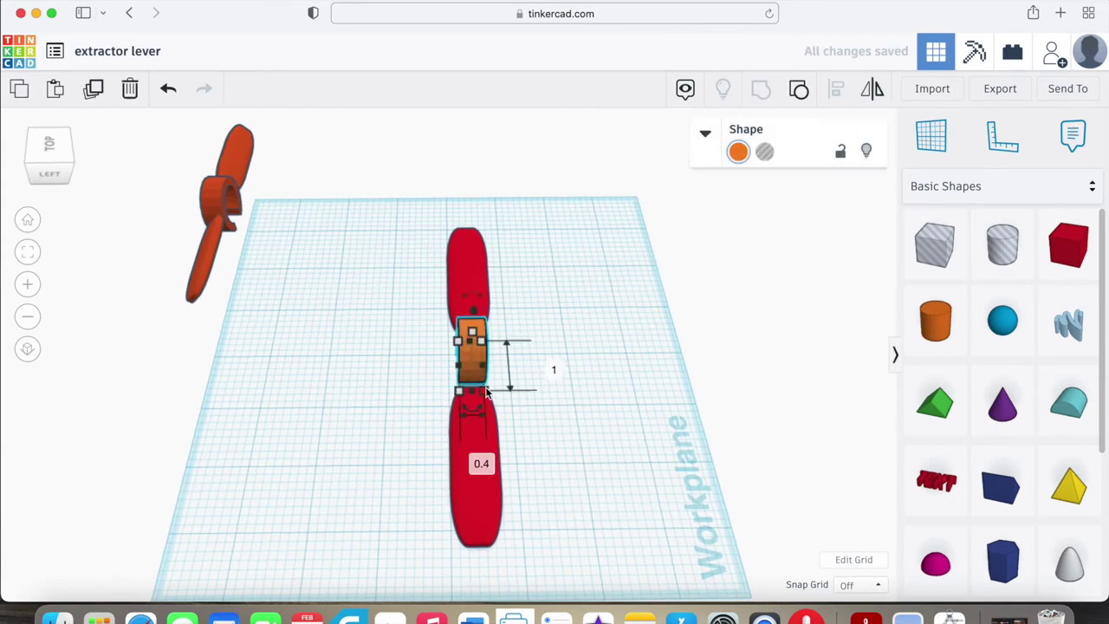
pyautogui.click(482, 459)
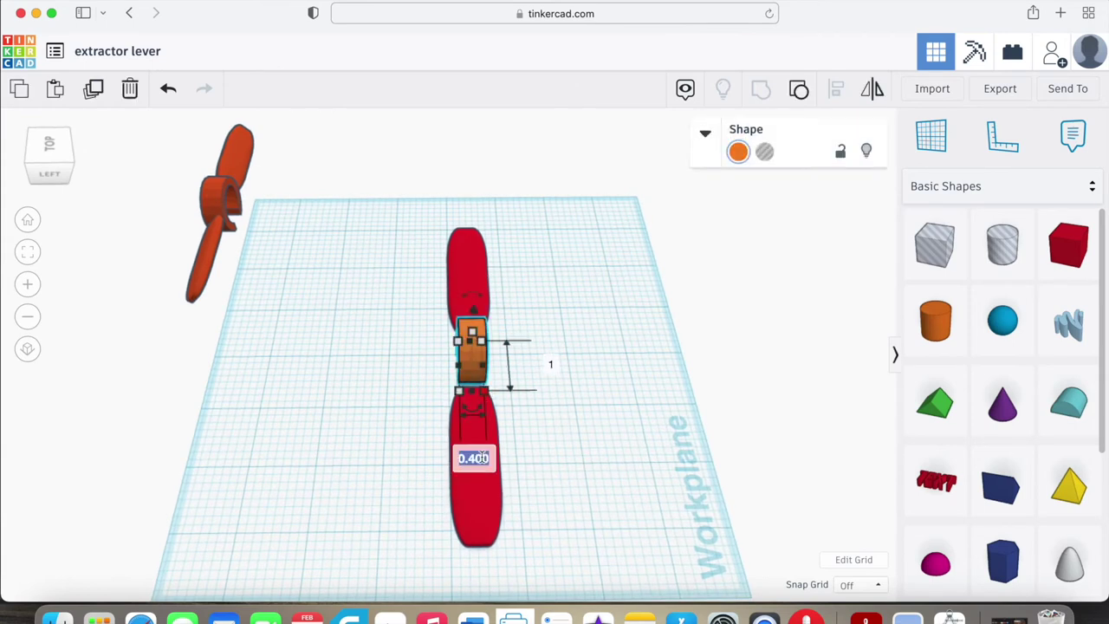
pyautogui.press('Return')
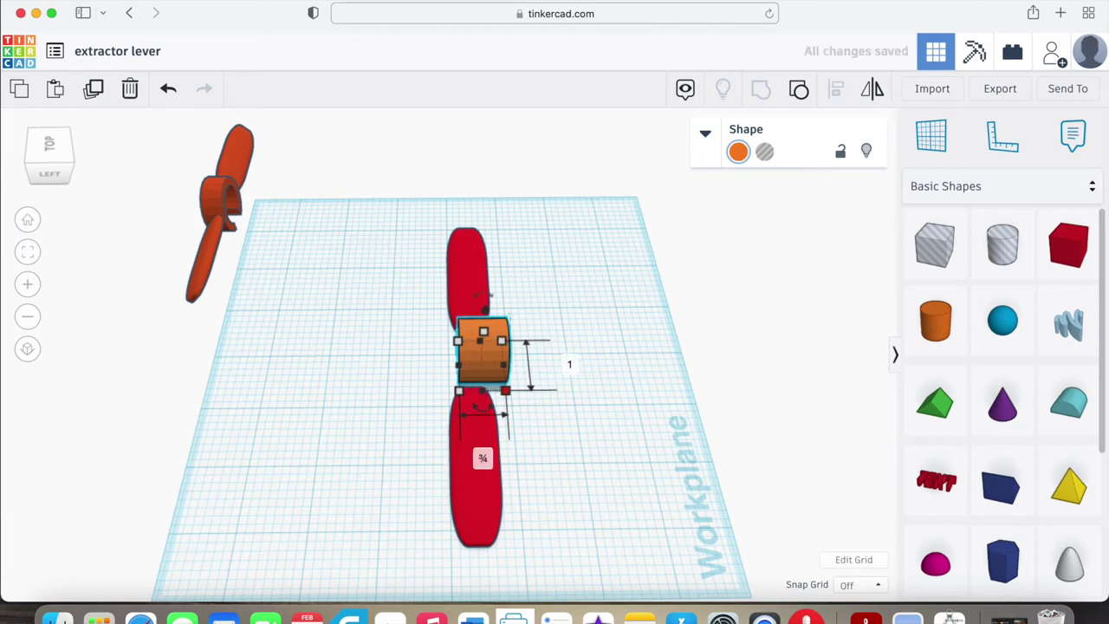
pyautogui.click(567, 458)
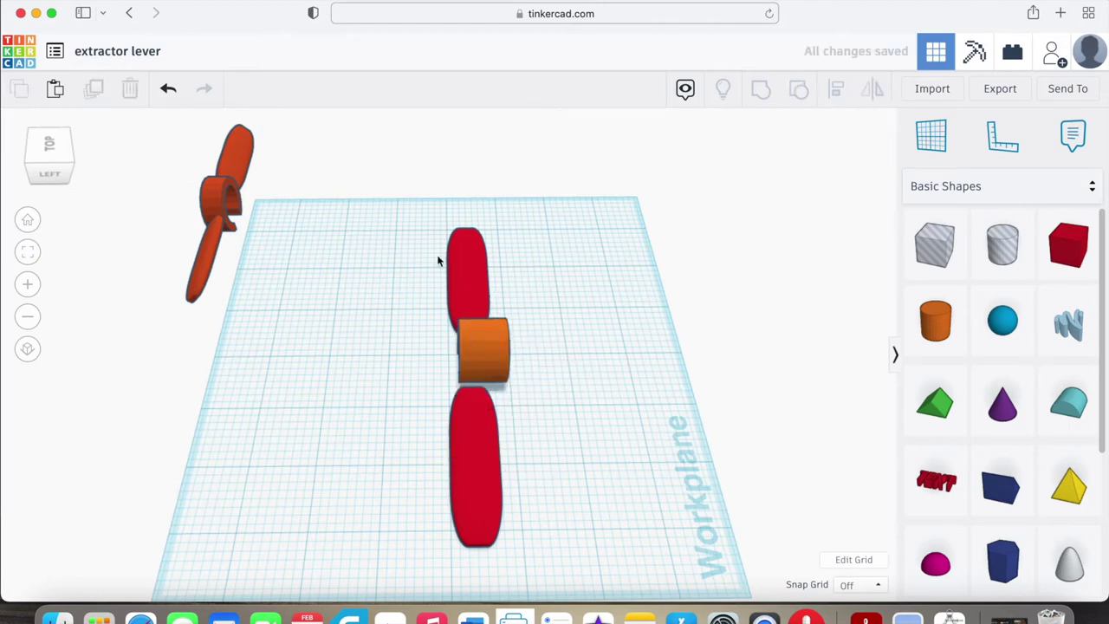
pyautogui.moveTo(499, 418); pyautogui.dragTo(514, 460)
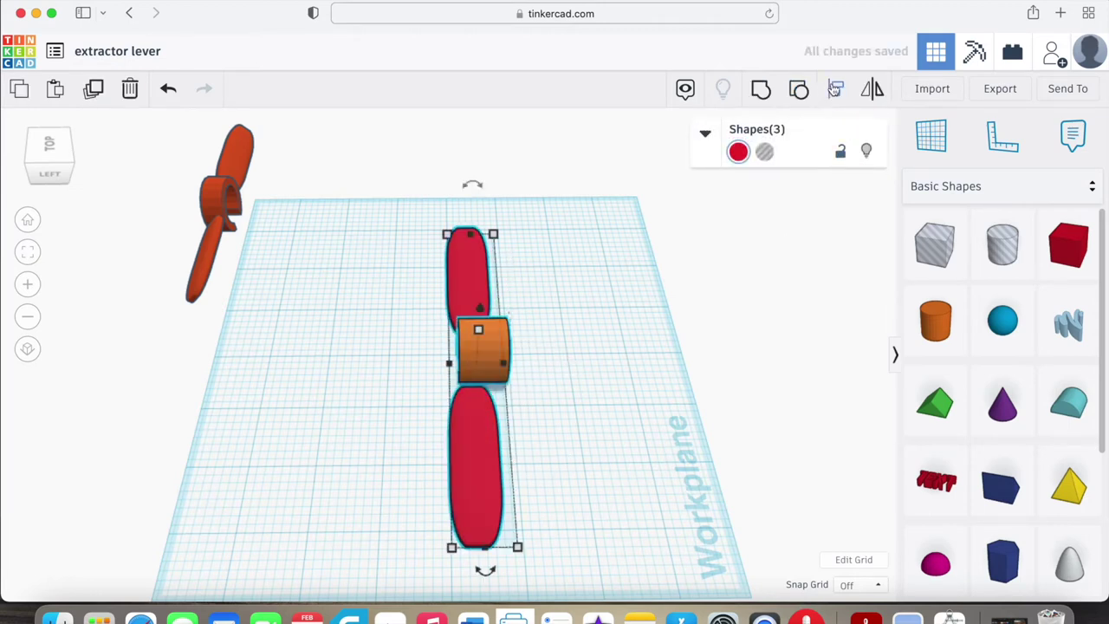
pyautogui.click(834, 90)
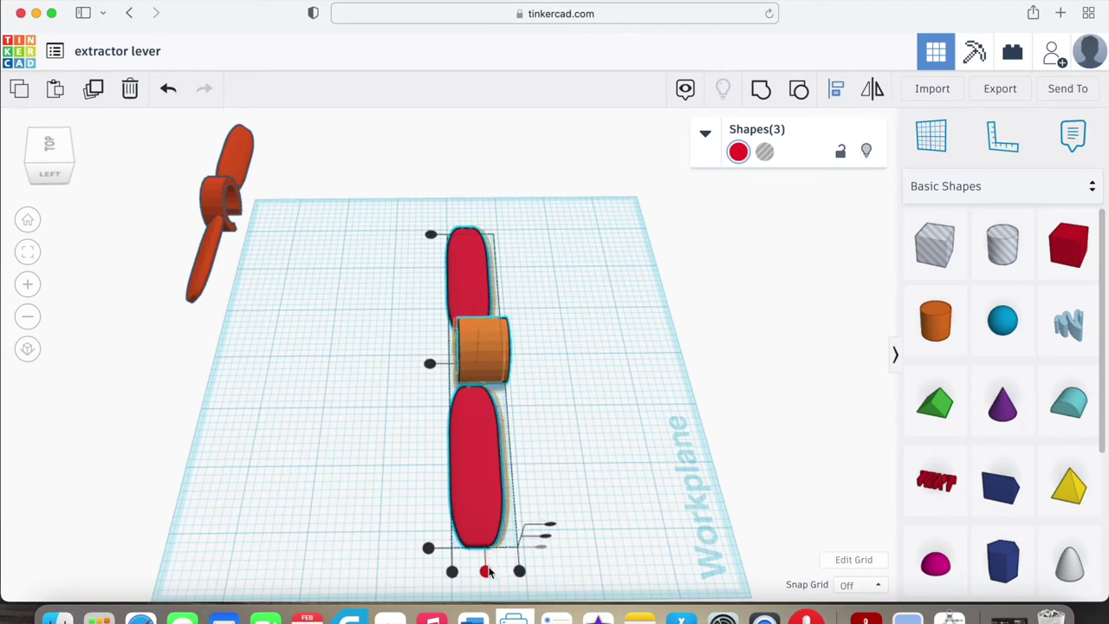
pyautogui.click(486, 571)
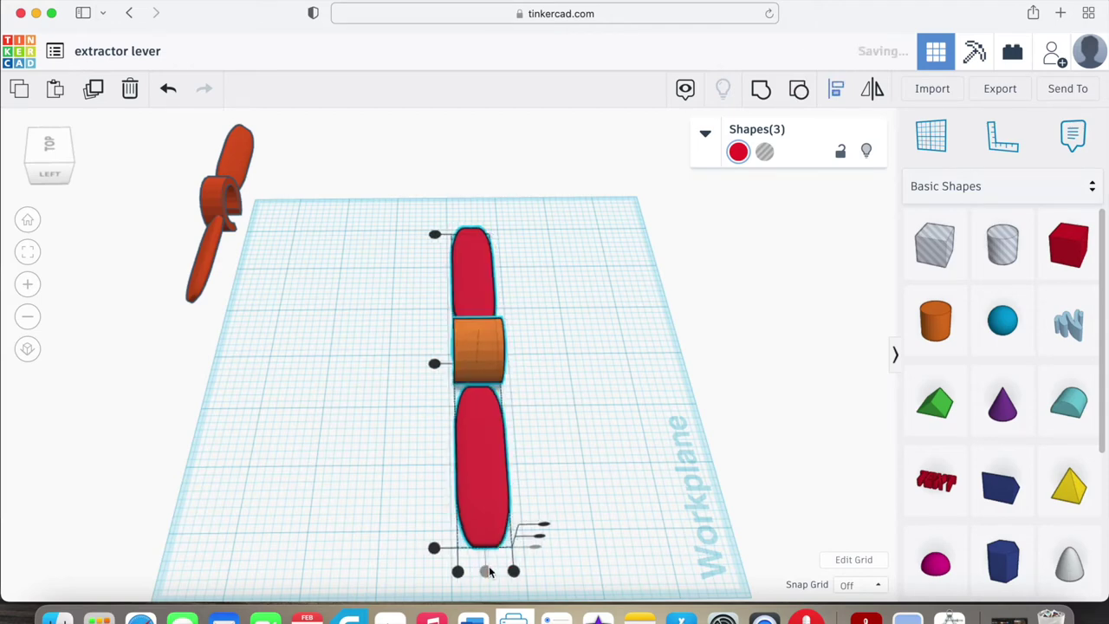
pyautogui.click(601, 442)
# Step: Lift the left red wing 0.328 above the workplane
pyautogui.moveTo(596, 445); pyautogui.dragTo(324, 387, button='right')
pyautogui.click(322, 364)
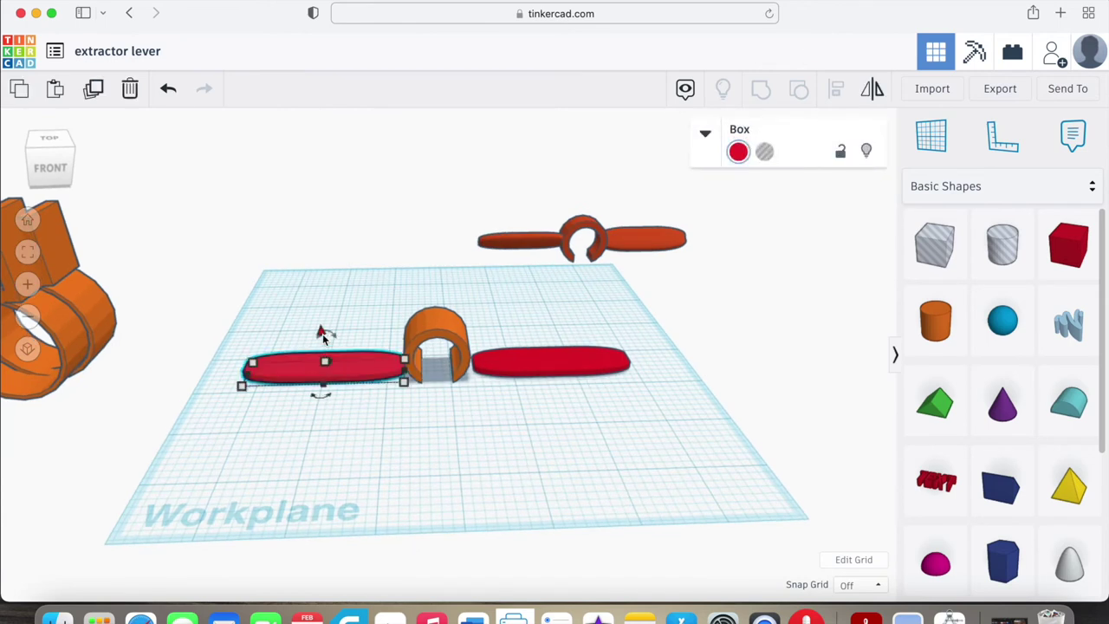
pyautogui.moveTo(322, 330); pyautogui.dragTo(323, 315)
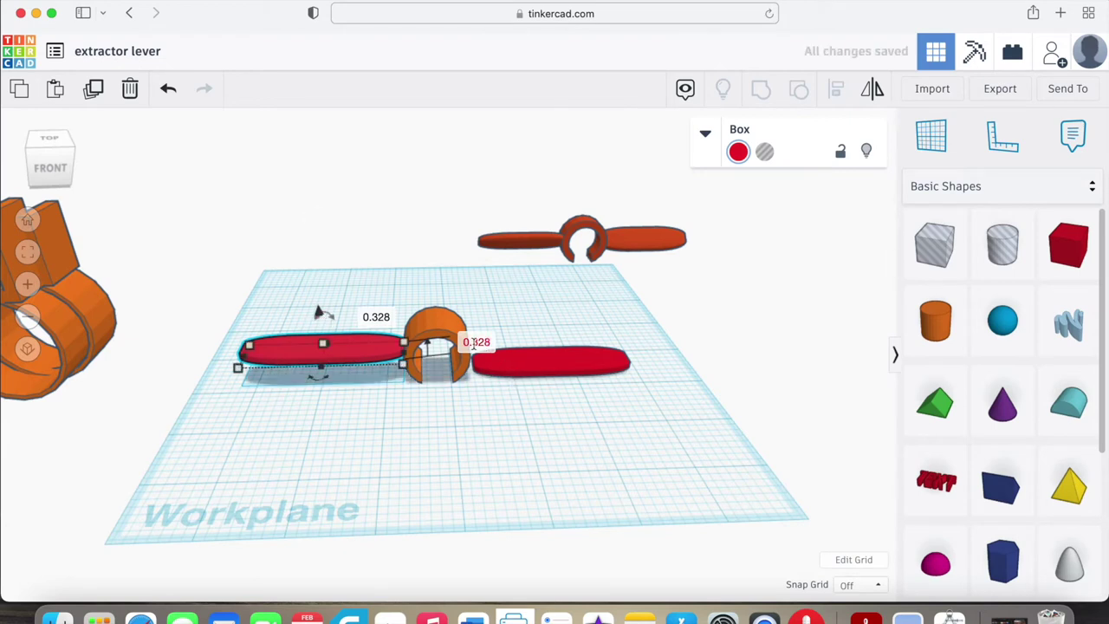
# Step: Raise the right red wing to the same 0.328 elevation and compare both wings
pyautogui.click(572, 369)
pyautogui.moveTo(549, 324); pyautogui.dragTo(555, 317)
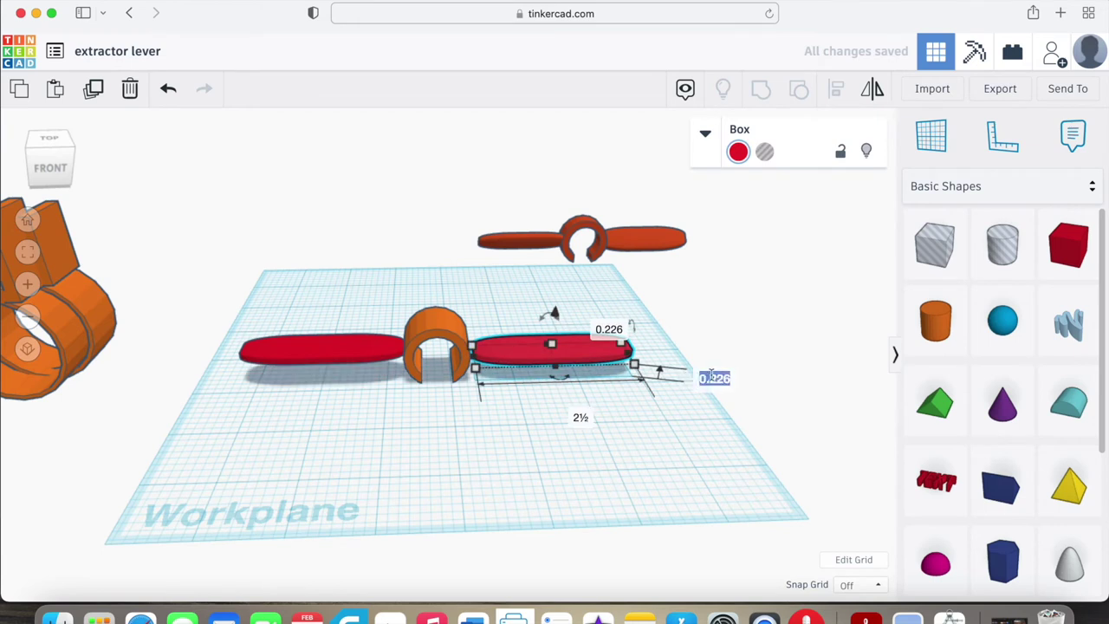
pyautogui.write('0')
pyautogui.press('Return')
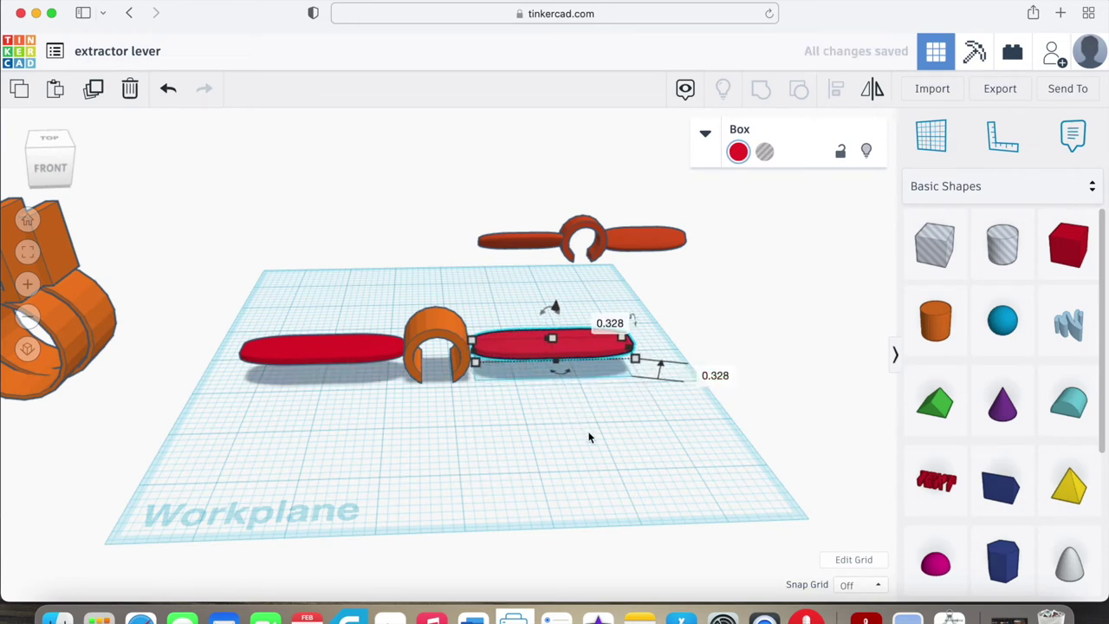
pyautogui.click(517, 449)
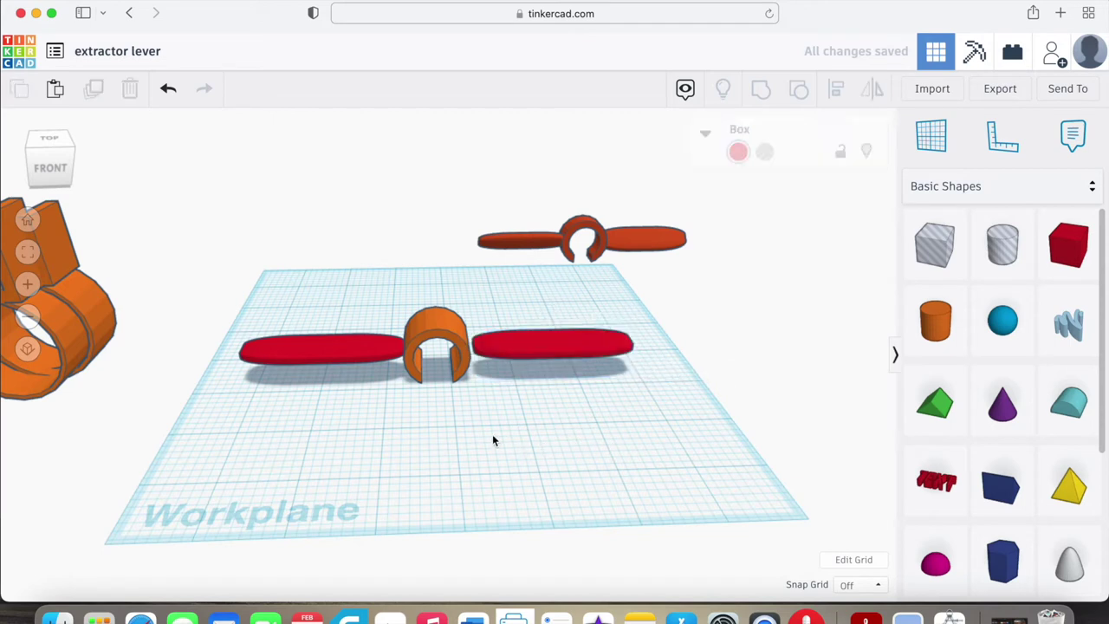
pyautogui.click(550, 344)
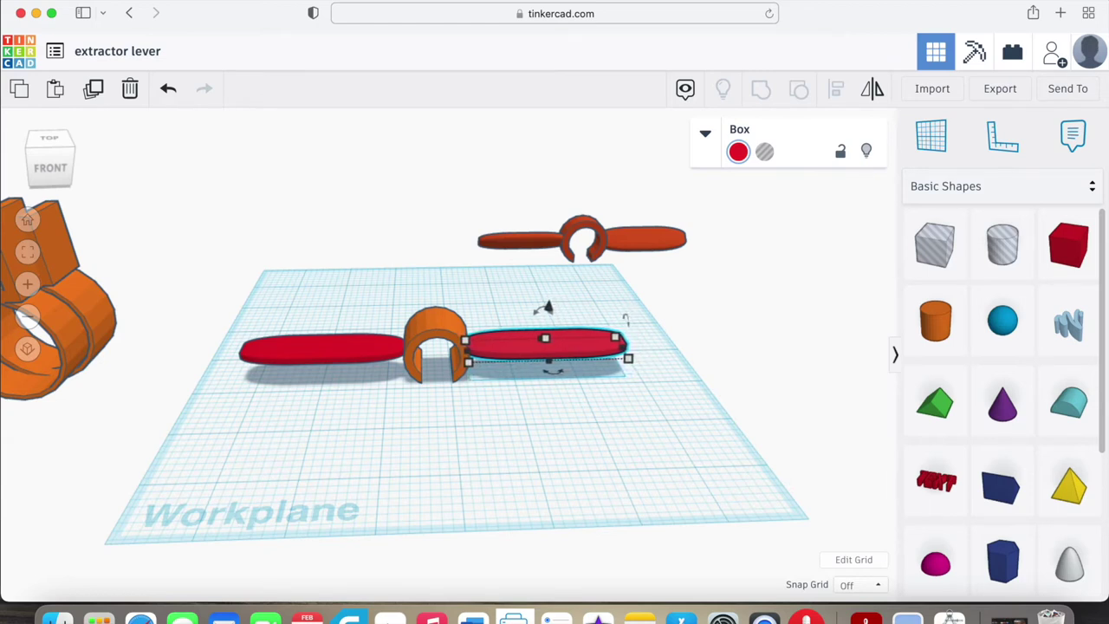
pyautogui.click(313, 349)
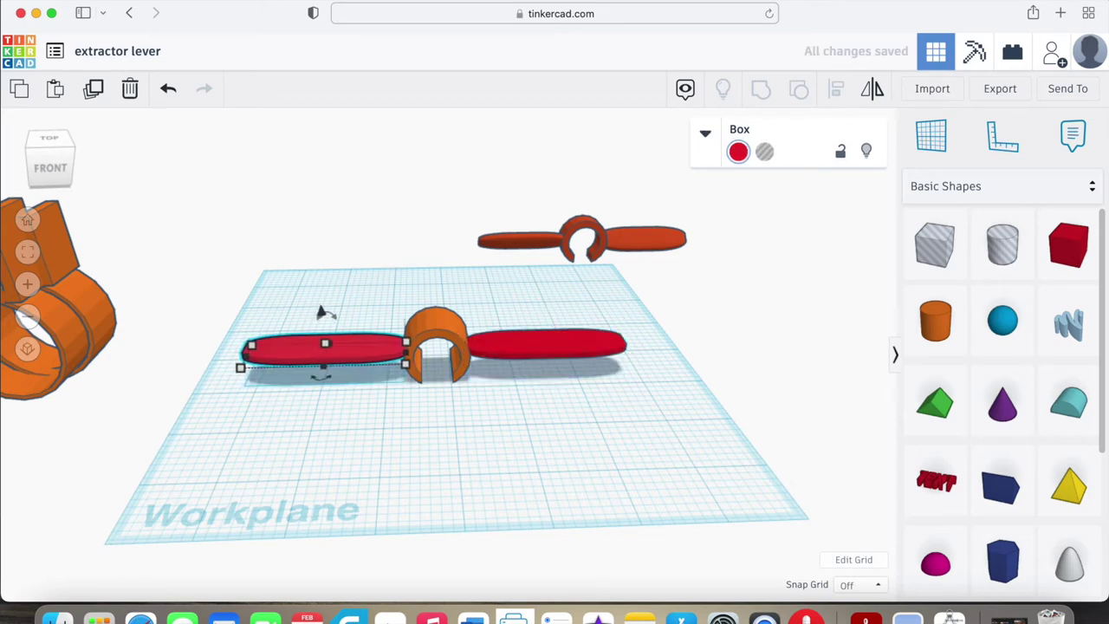
pyautogui.click(398, 428)
pyautogui.moveTo(398, 428); pyautogui.dragTo(671, 456, button='right')
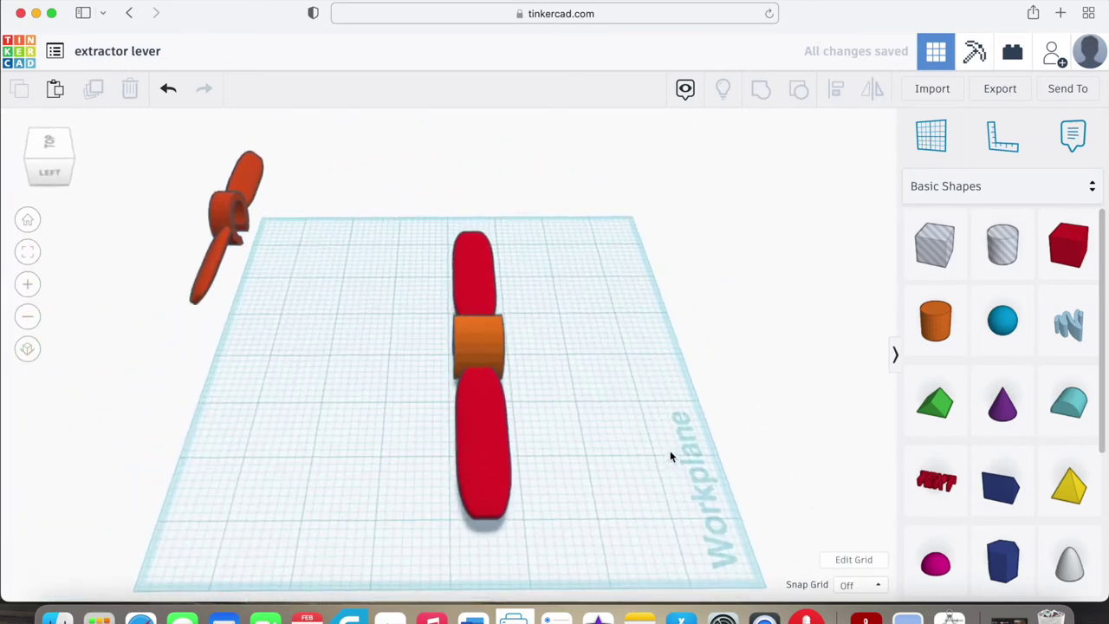
# Step: Narrow the orange hub to about 0.65 and re-centre the hub and both wings in one line
pyautogui.click(491, 352)
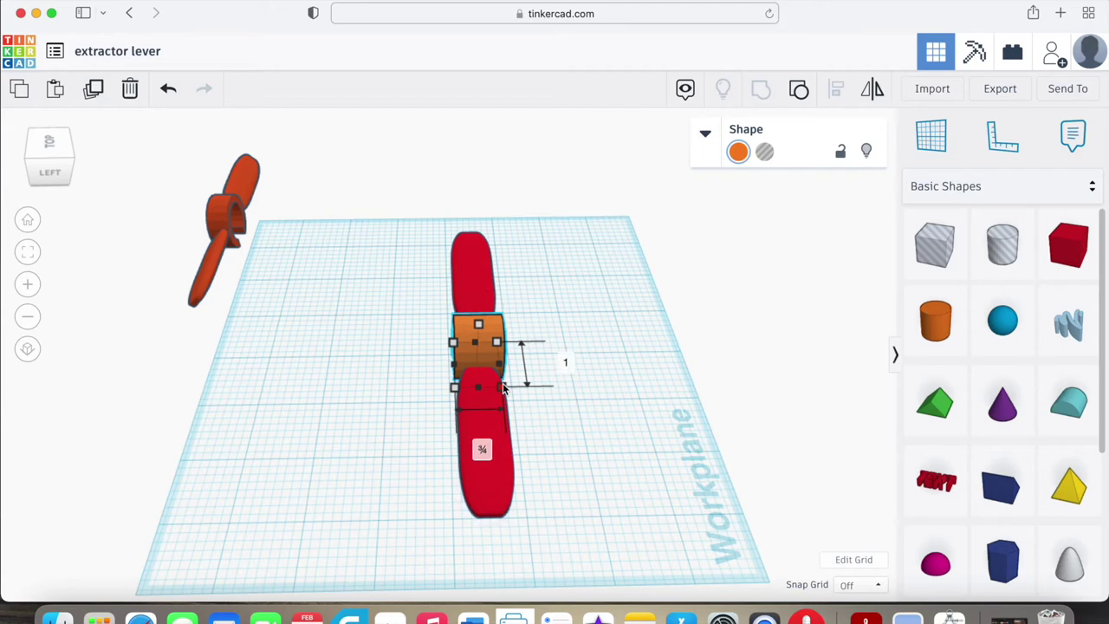
pyautogui.moveTo(503, 389); pyautogui.dragTo(495, 389)
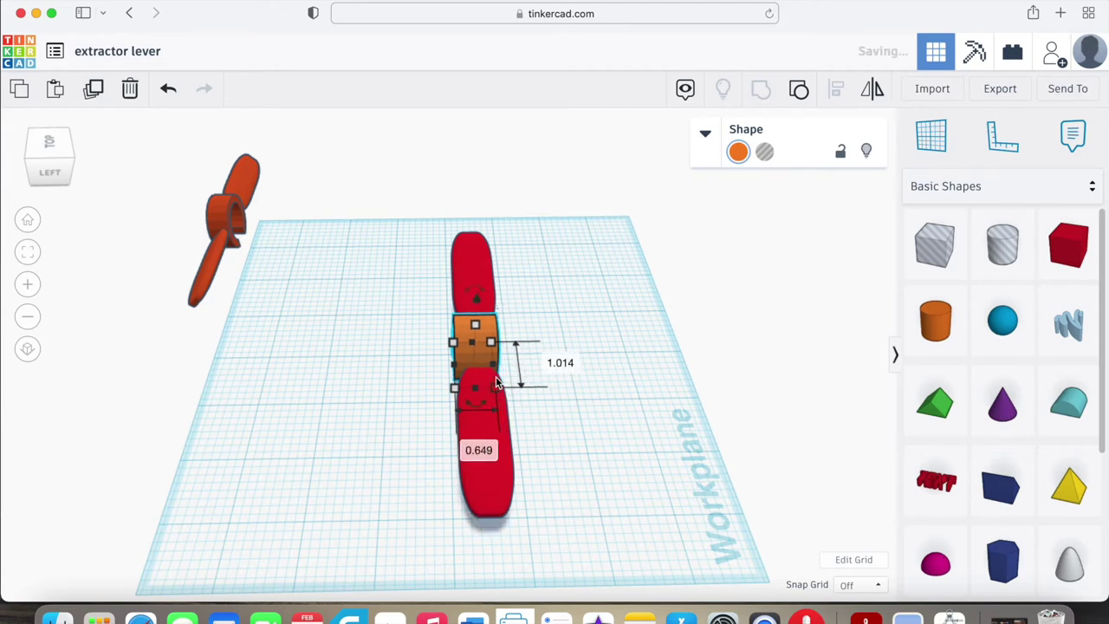
pyautogui.moveTo(419, 276); pyautogui.dragTo(530, 475)
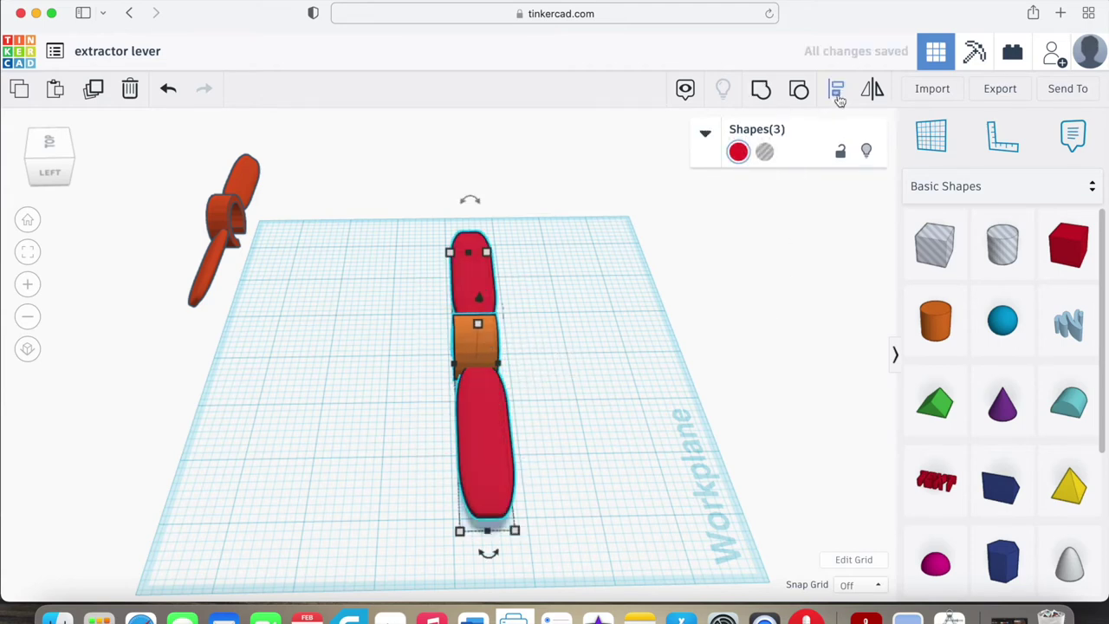
pyautogui.click(837, 90)
pyautogui.click(489, 553)
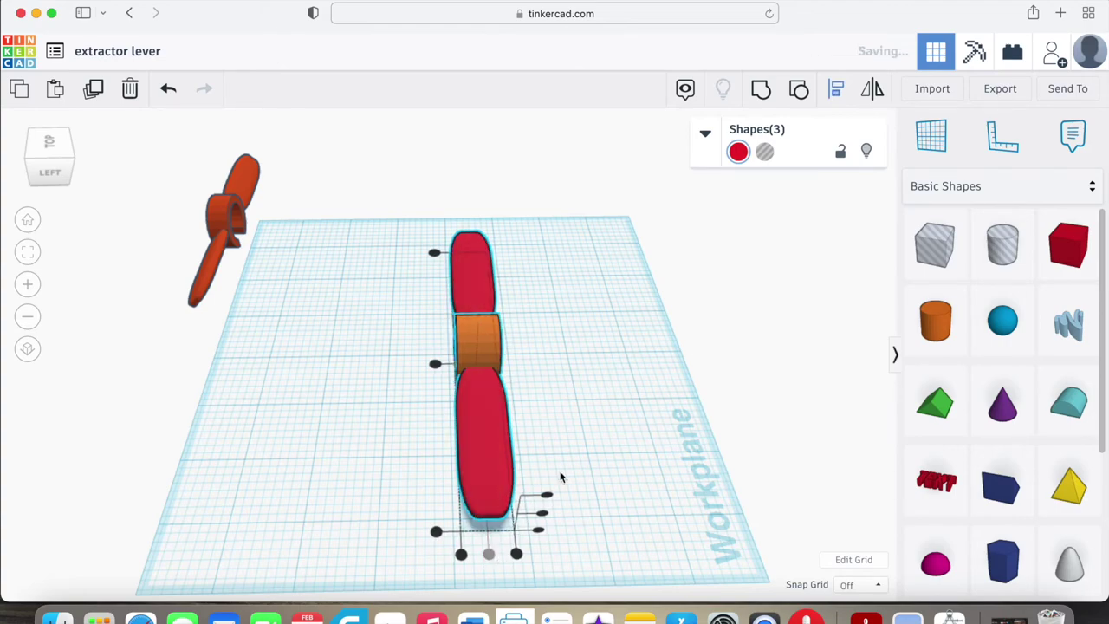
pyautogui.click(613, 407)
pyautogui.moveTo(613, 407); pyautogui.dragTo(158, 395, button='right')
# Step: Tilt the near red wing to 22.5 degrees
pyautogui.click(426, 412)
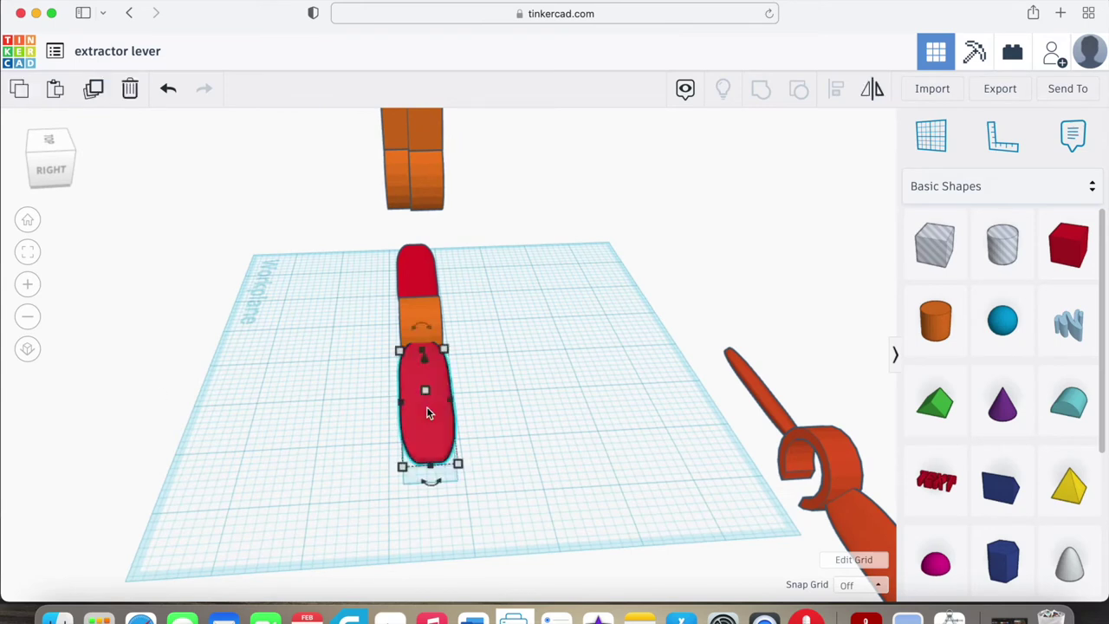
pyautogui.moveTo(419, 325); pyautogui.dragTo(403, 330)
pyautogui.moveTo(334, 442); pyautogui.dragTo(752, 419, button='right')
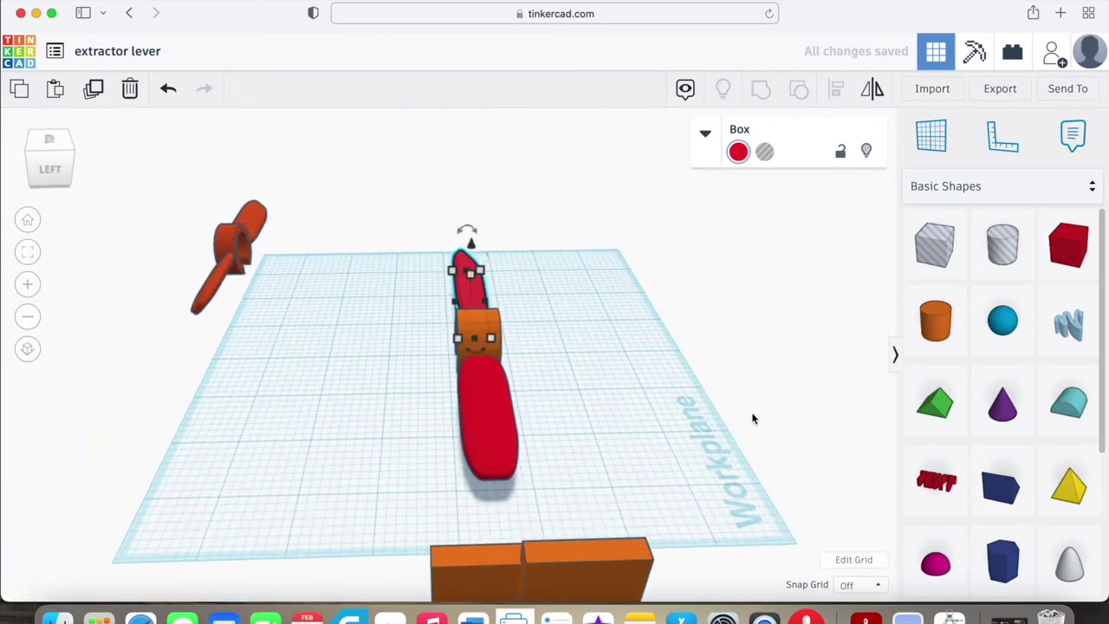
# Step: Rotate the other red wing the opposite way
pyautogui.click(482, 447)
pyautogui.moveTo(487, 349)
pyautogui.mouseDown()
pyautogui.moveTo(498, 345)
pyautogui.moveTo(472, 346)
pyautogui.moveTo(482, 351)
pyautogui.mouseUp()
pyautogui.click(629, 369)
pyautogui.moveTo(629, 369); pyautogui.dragTo(345, 356, button='right')
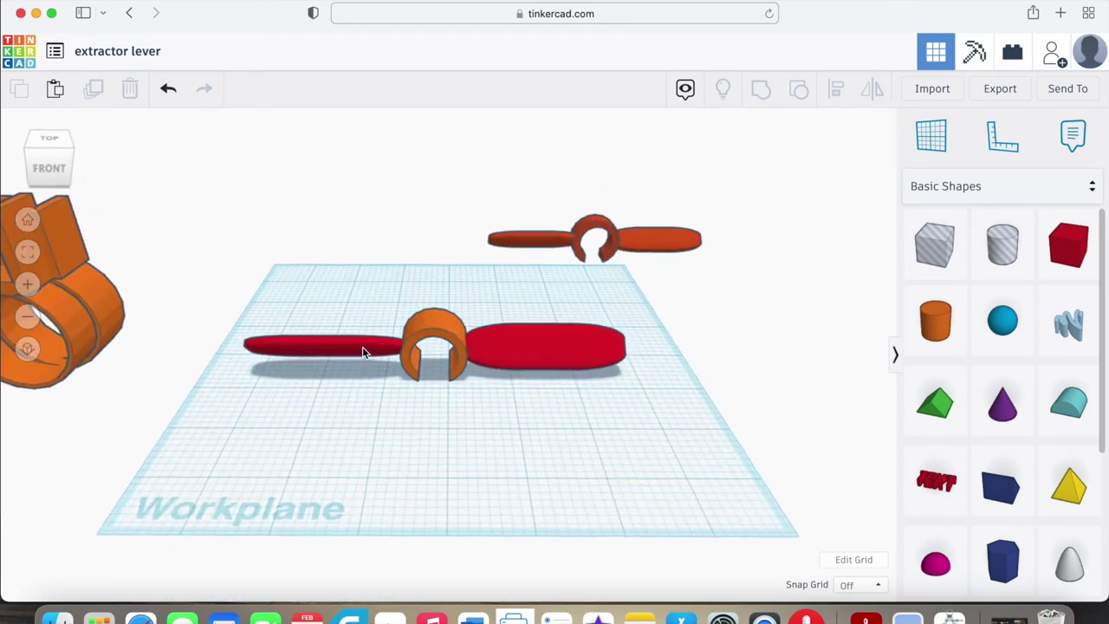
pyautogui.click(362, 347)
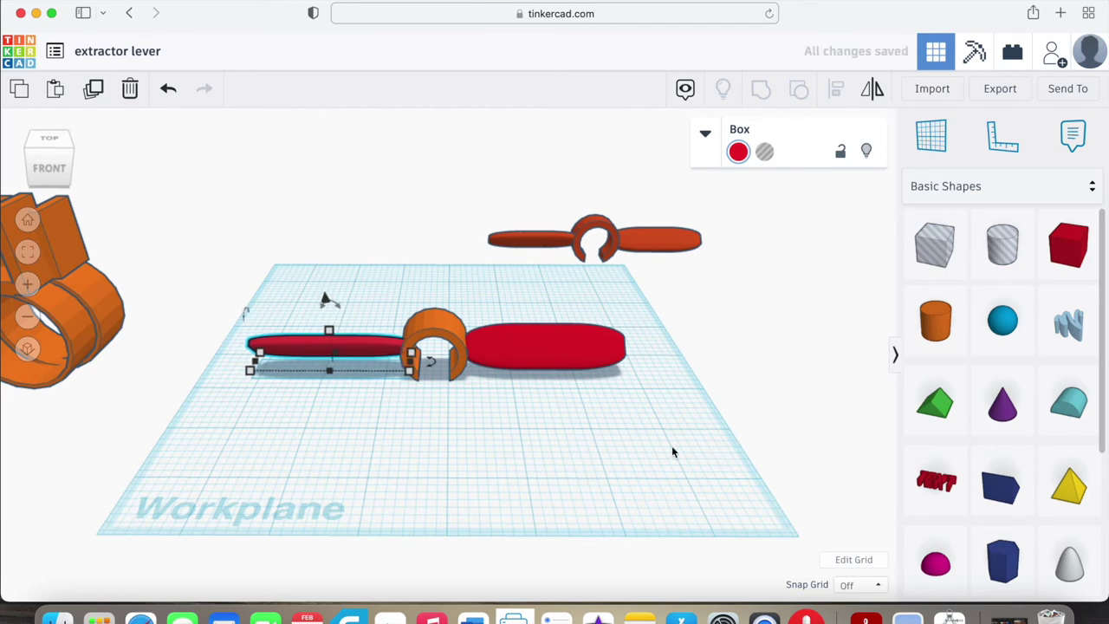
# Step: Nudge the right red wing four steps left so it sits closer against the orange ring hub
pyautogui.click(562, 407)
pyautogui.moveTo(574, 408); pyautogui.dragTo(466, 368, button='right')
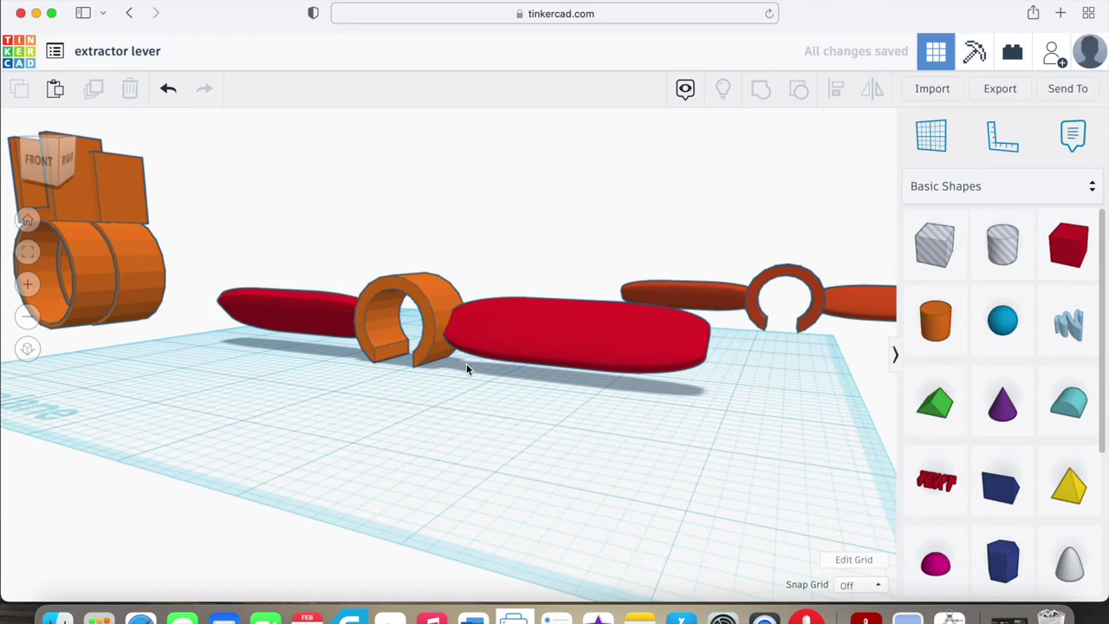
pyautogui.click(329, 318)
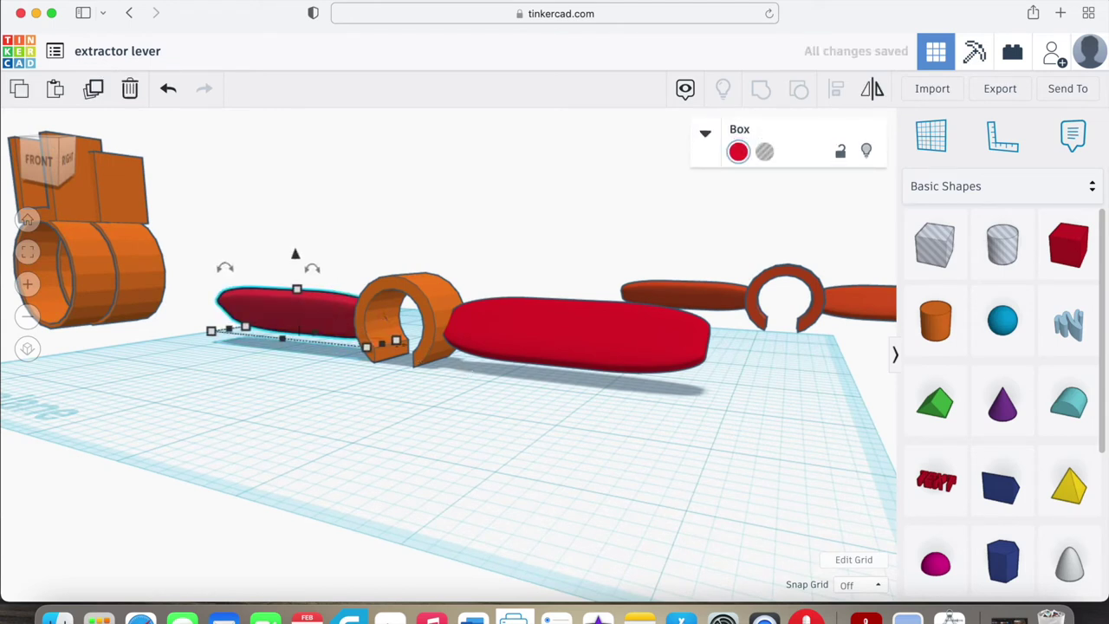
pyautogui.moveTo(387, 391); pyautogui.dragTo(569, 412, button='right')
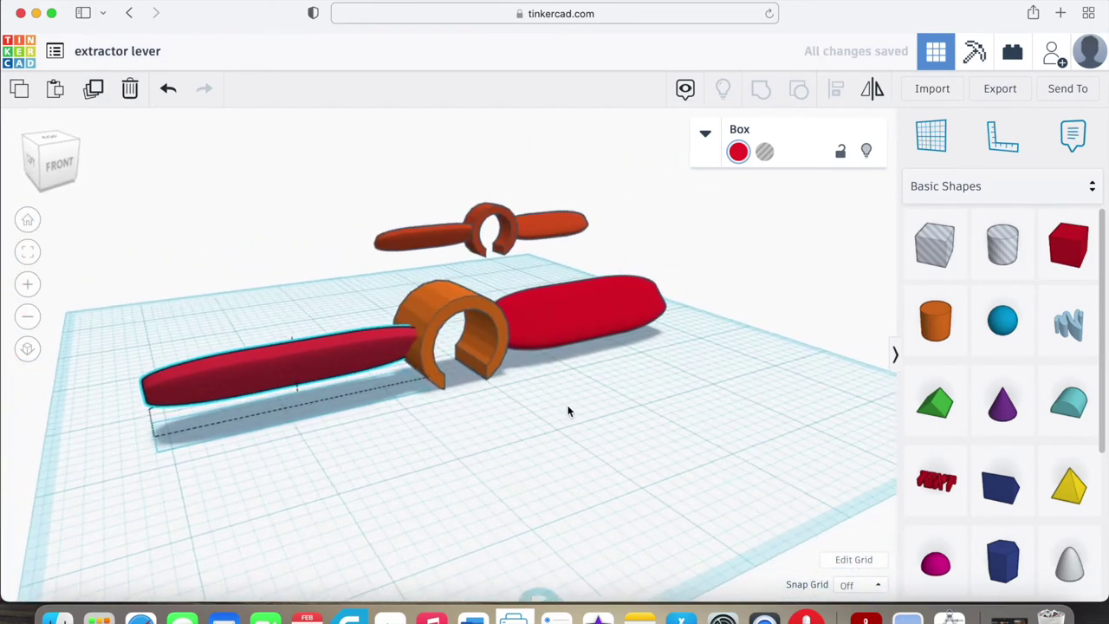
pyautogui.click(586, 299)
pyautogui.press('Left')
pyautogui.press('Left')
pyautogui.press('Left')
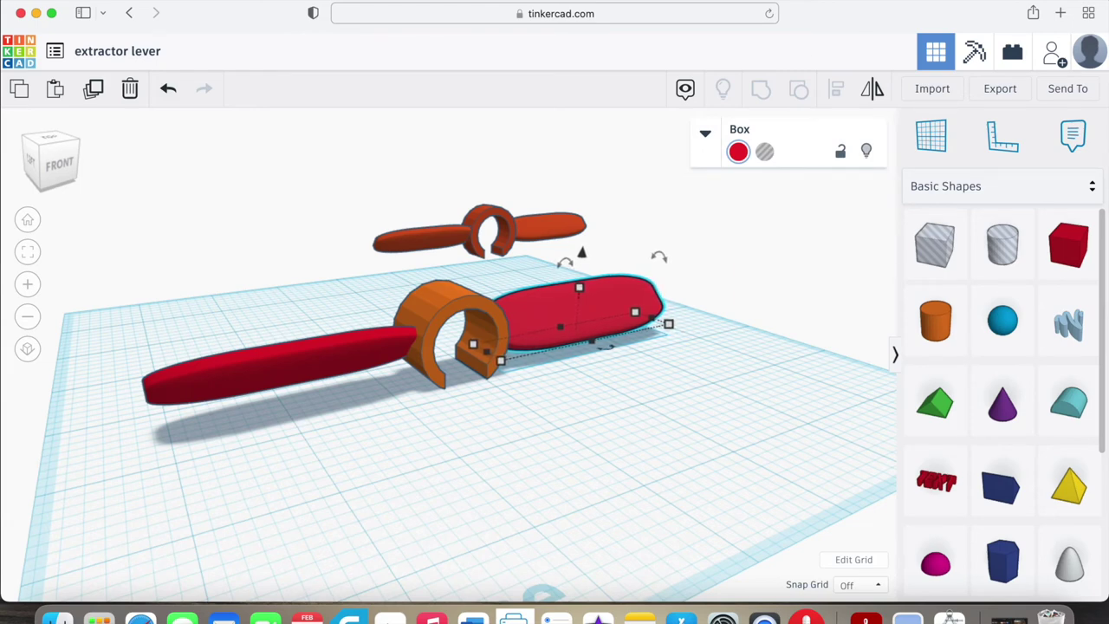
pyautogui.press('Left')
pyautogui.press('Left')
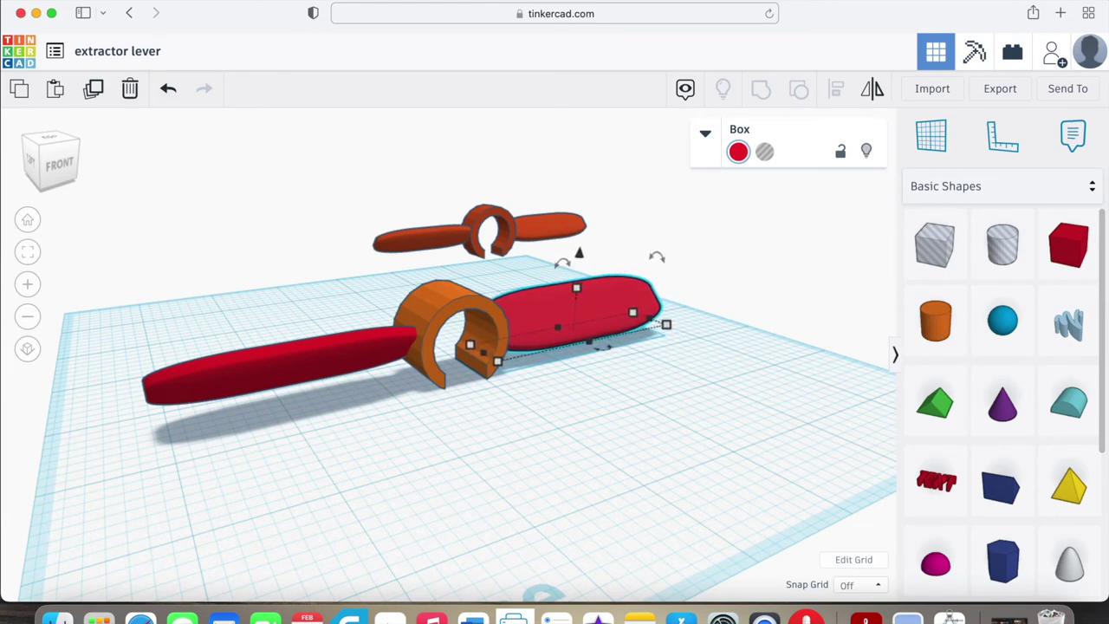
pyautogui.press('Left')
pyautogui.press('Left')
pyautogui.press('Left')
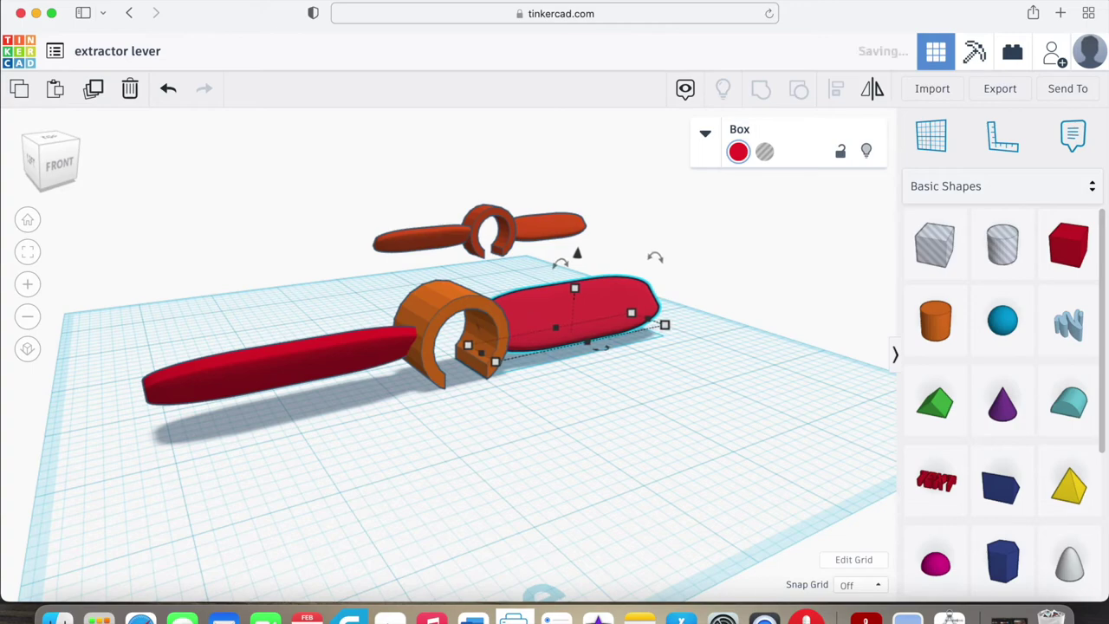
pyautogui.press('Left')
pyautogui.click(582, 438)
pyautogui.moveTo(578, 436); pyautogui.dragTo(777, 530, button='right')
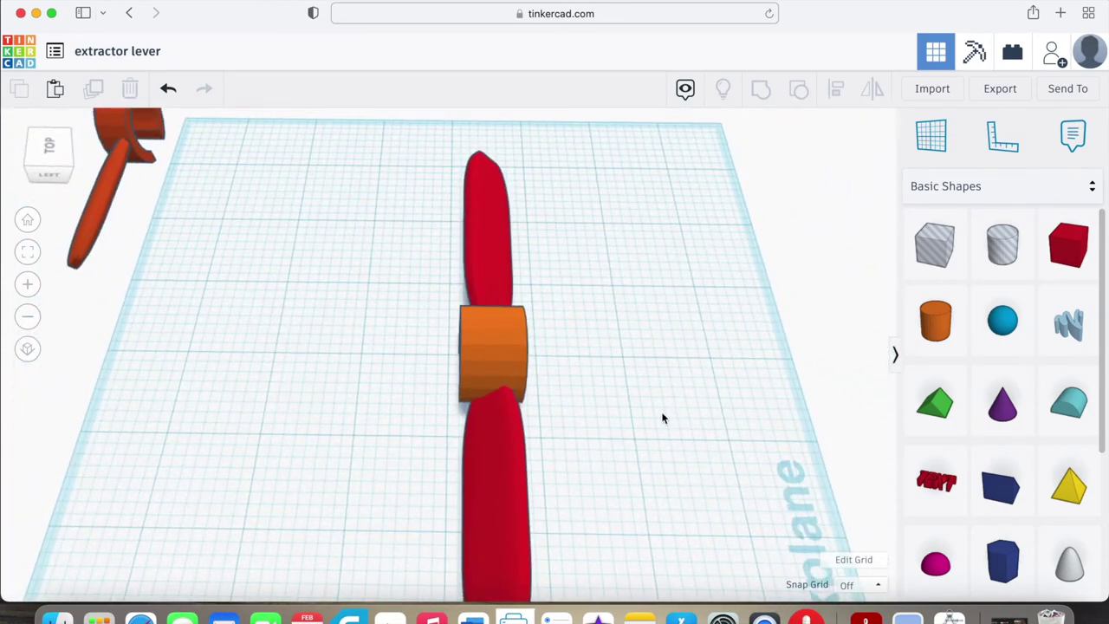
# Step: Set the orange ring hub's width to exactly 0.5
pyautogui.click(518, 369)
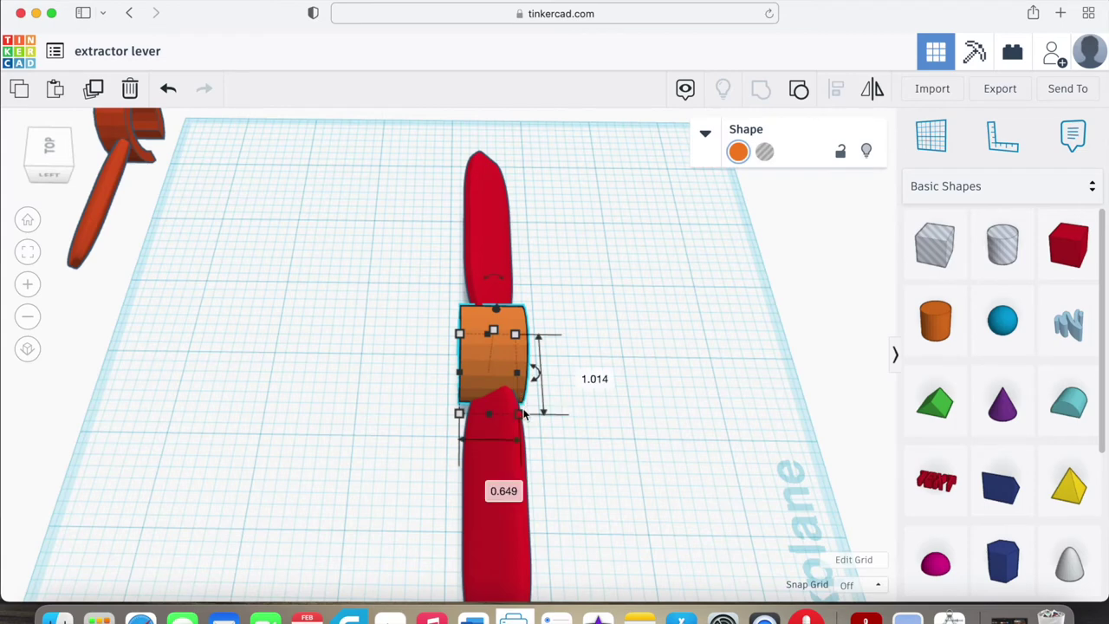
pyautogui.moveTo(523, 416); pyautogui.dragTo(513, 414)
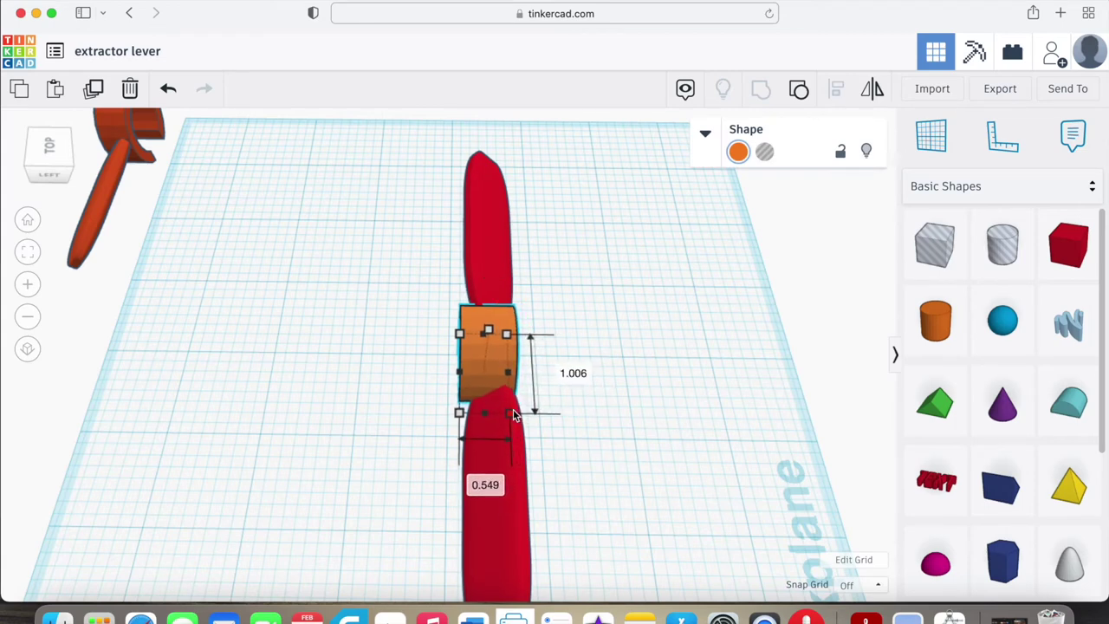
pyautogui.click(485, 484)
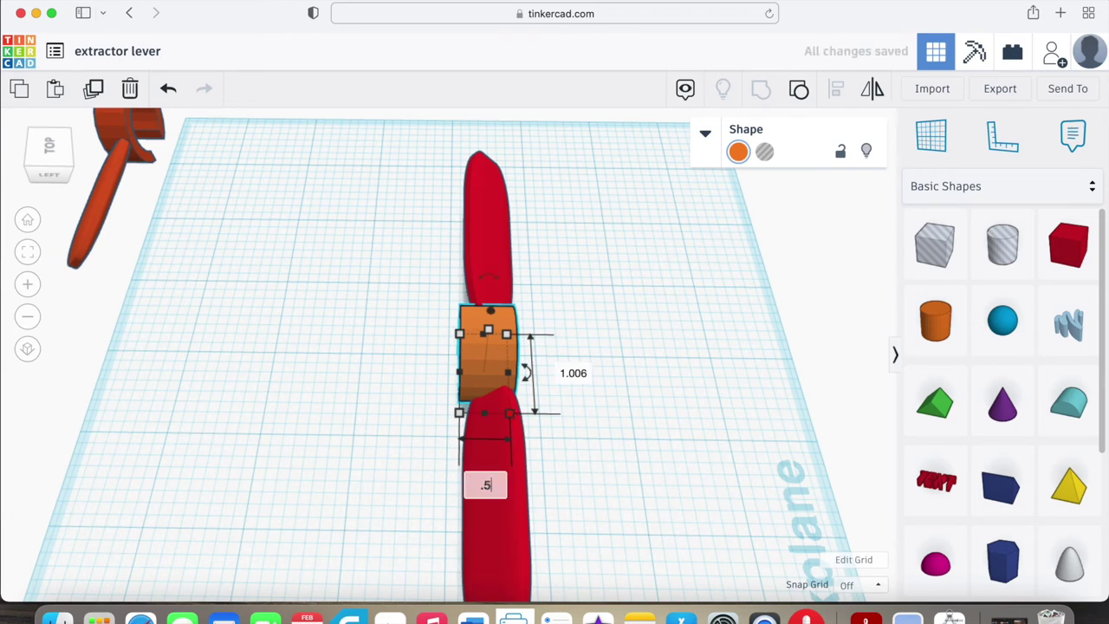
pyautogui.write('.5')
pyautogui.press('Return')
pyautogui.scroll(-5, 660, 516)
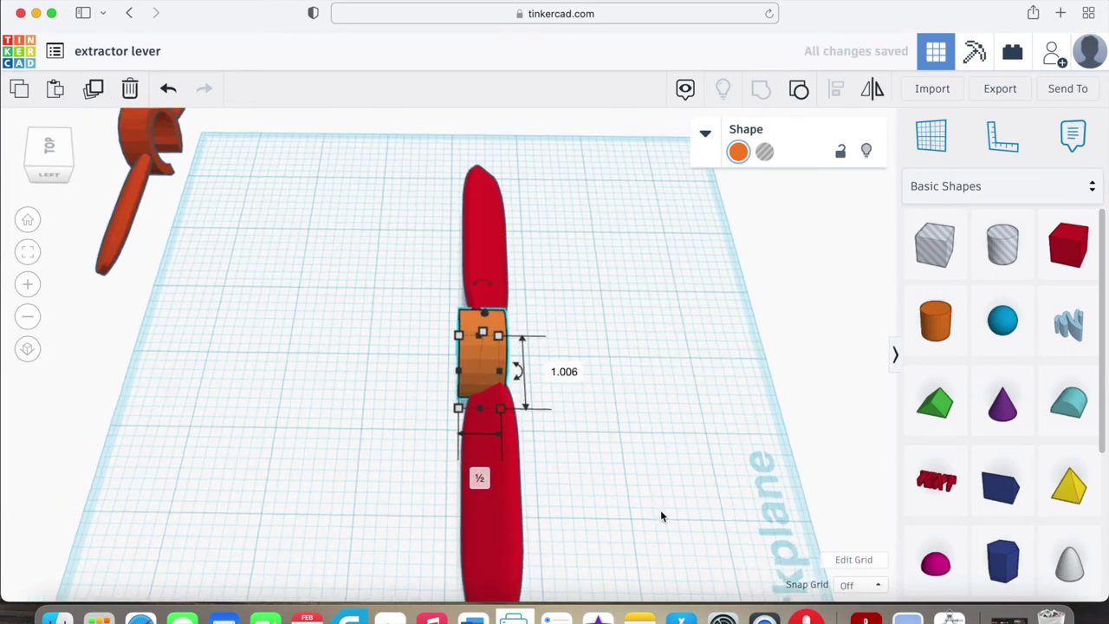
# Step: Align both red wings and the orange hub along their centres
pyautogui.moveTo(552, 523); pyautogui.dragTo(553, 524)
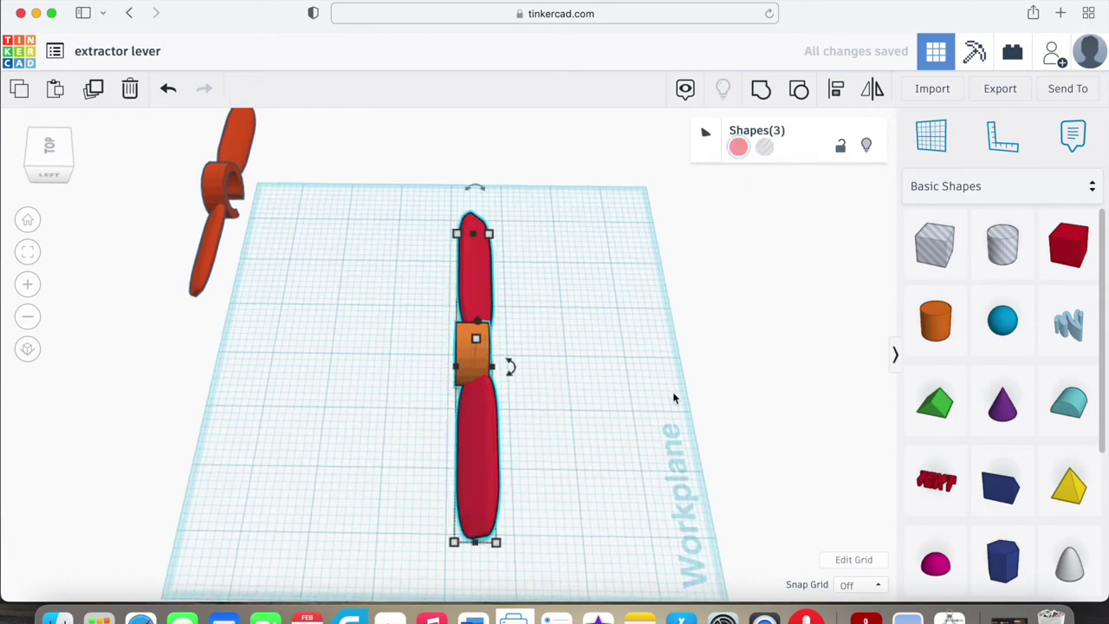
pyautogui.click(836, 88)
pyautogui.click(474, 565)
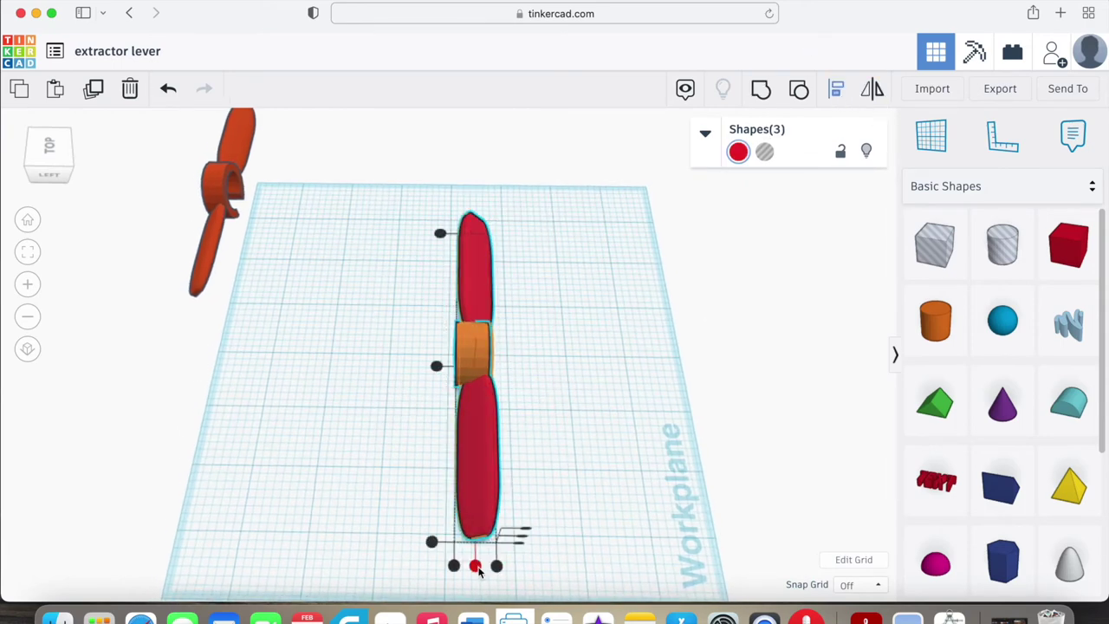
pyautogui.click(595, 415)
pyautogui.moveTo(595, 415); pyautogui.dragTo(459, 257, button='right')
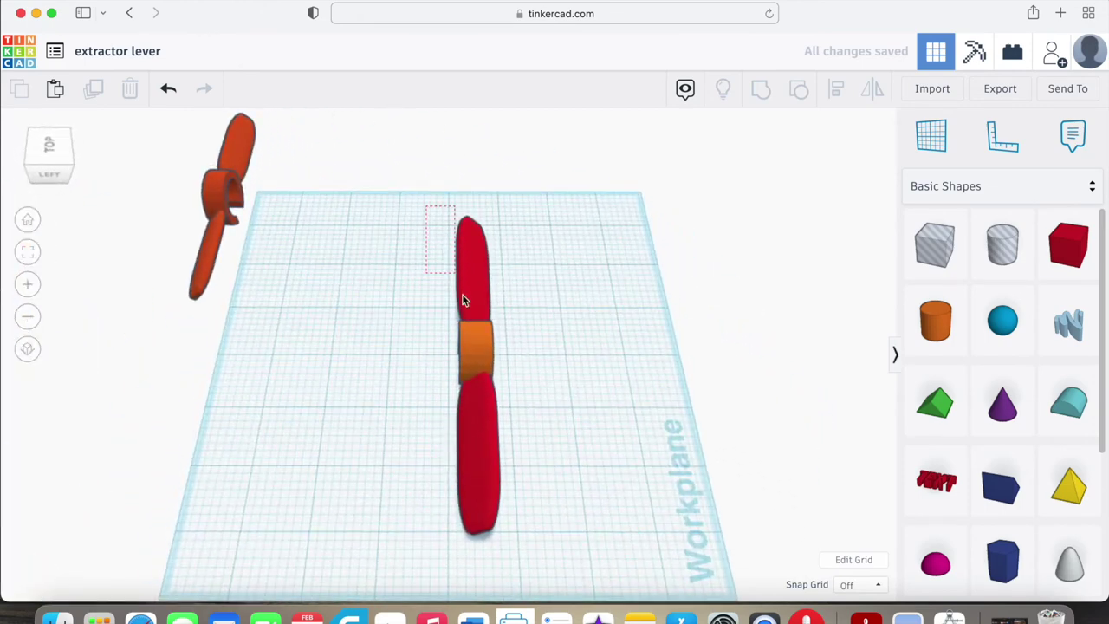
# Step: Group the two wings and the hub into one red lever shape
pyautogui.moveTo(462, 299); pyautogui.dragTo(532, 499)
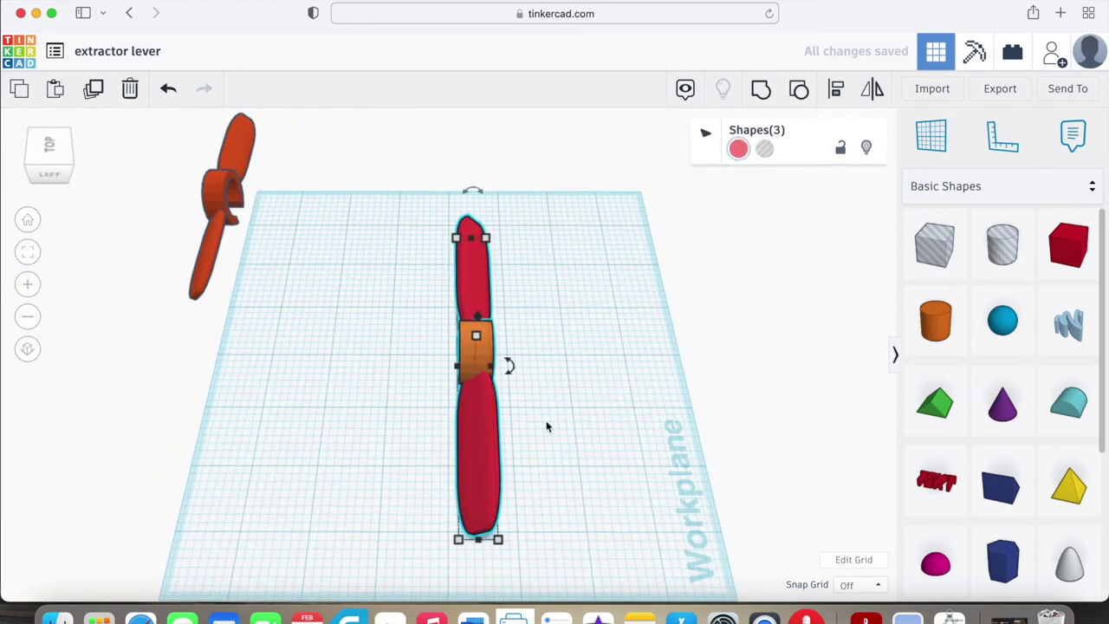
pyautogui.click(760, 90)
pyautogui.moveTo(624, 342); pyautogui.dragTo(426, 359, button='right')
pyautogui.click(465, 388)
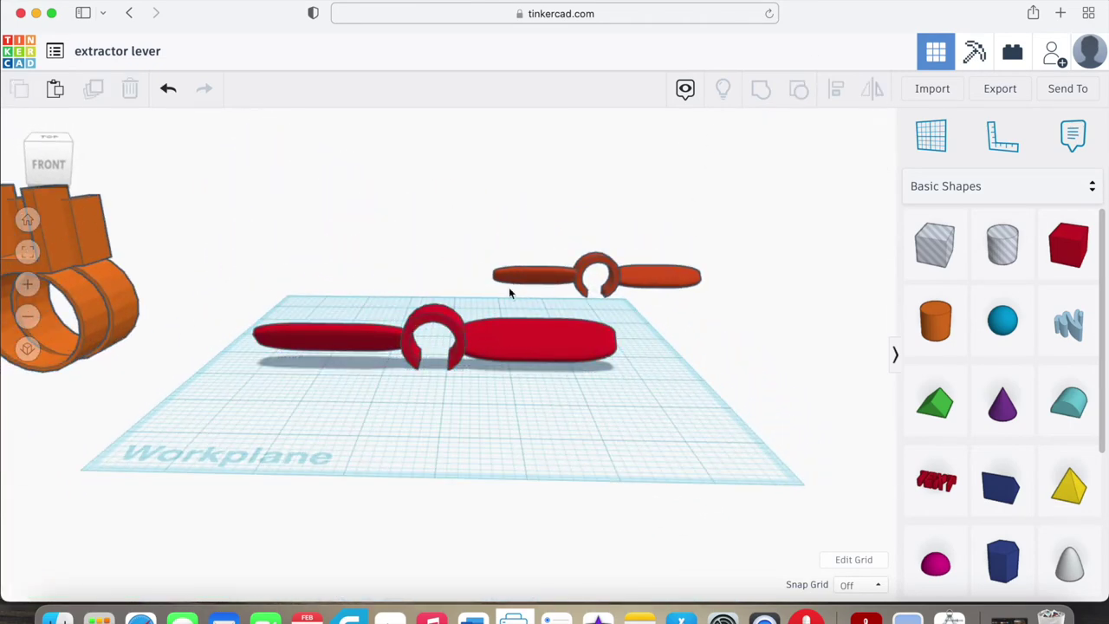
pyautogui.moveTo(523, 393); pyautogui.dragTo(443, 314, button='right')
# Step: Drag the grouped lever's handle until its thickness reads about 0.299
pyautogui.click(443, 314)
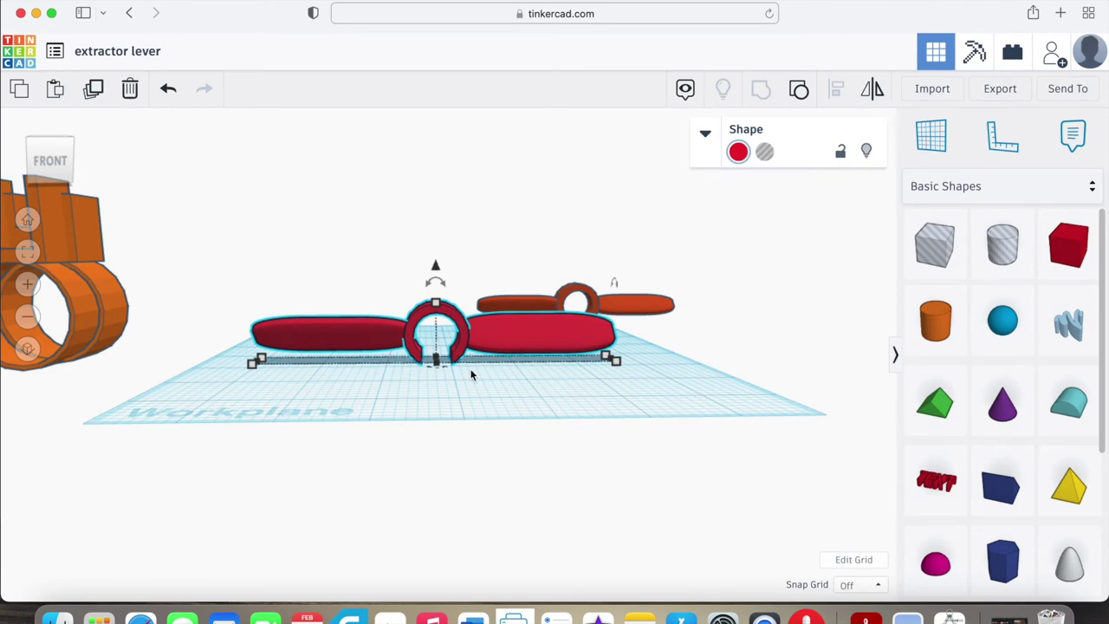
pyautogui.scroll(3, 471, 372)
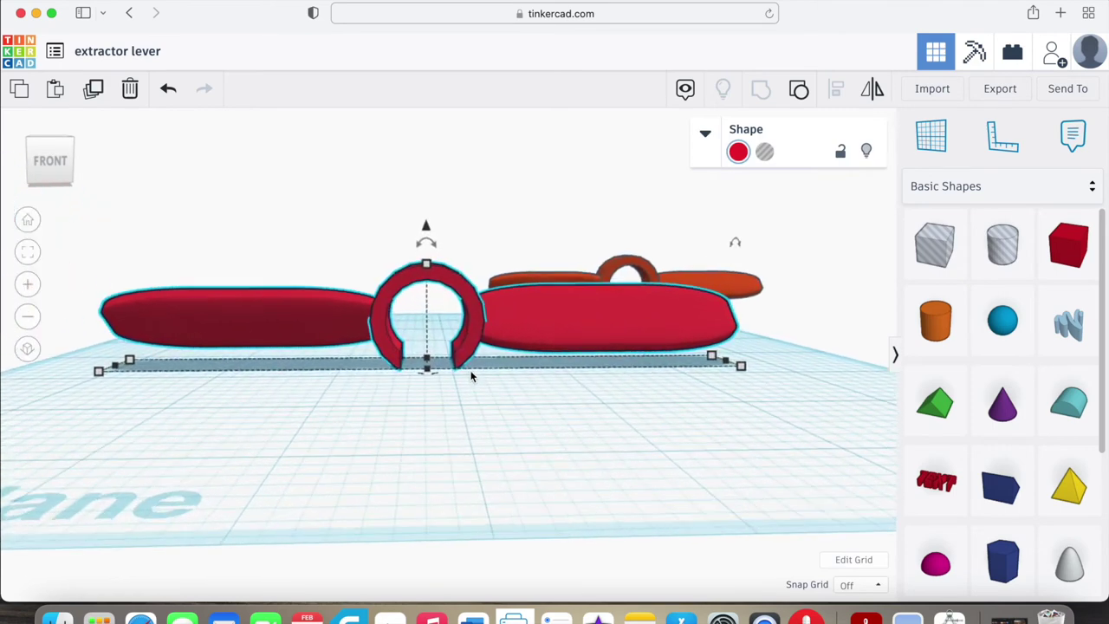
pyautogui.scroll(-2, 468, 377)
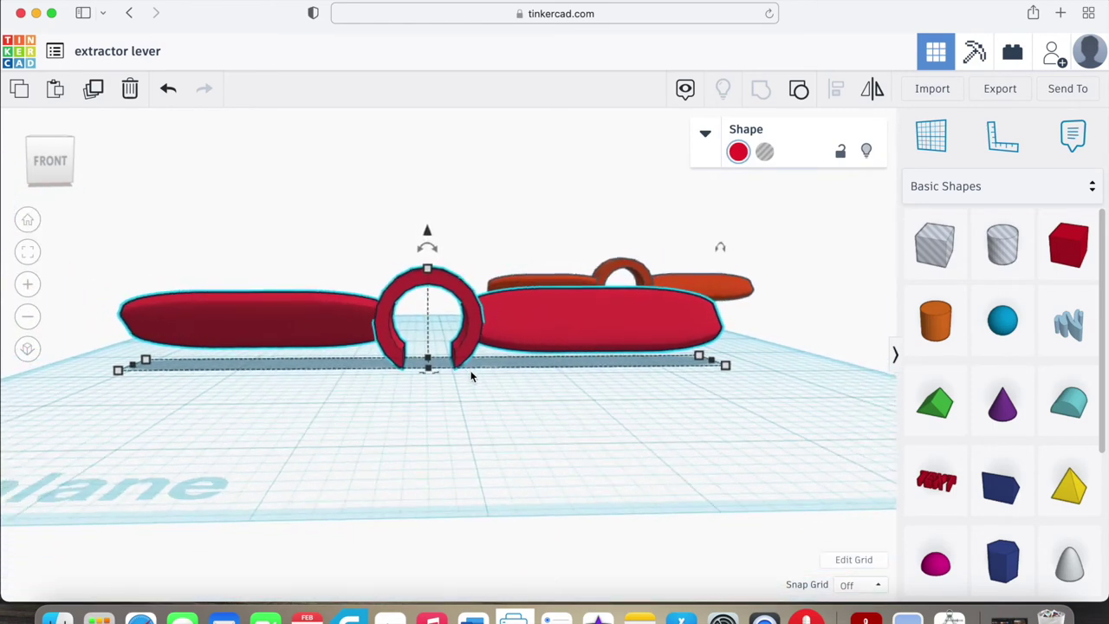
pyautogui.moveTo(429, 379); pyautogui.dragTo(470, 401)
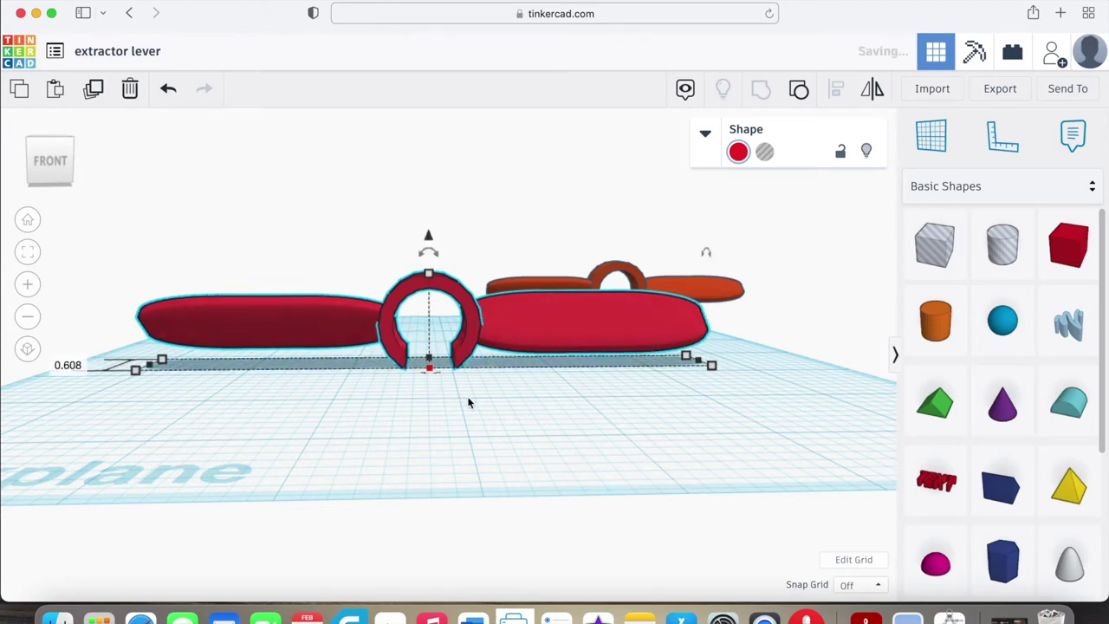
pyautogui.moveTo(470, 401); pyautogui.dragTo(467, 497, button='right')
pyautogui.moveTo(431, 423); pyautogui.dragTo(436, 395)
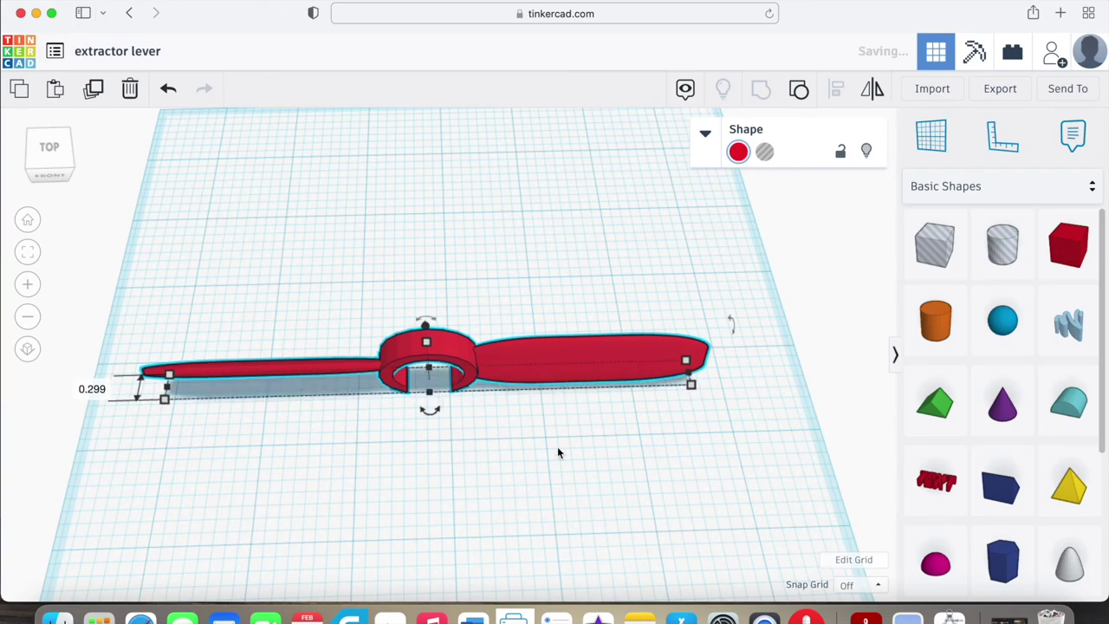
pyautogui.moveTo(560, 453); pyautogui.dragTo(650, 458, button='right')
pyautogui.moveTo(723, 401)
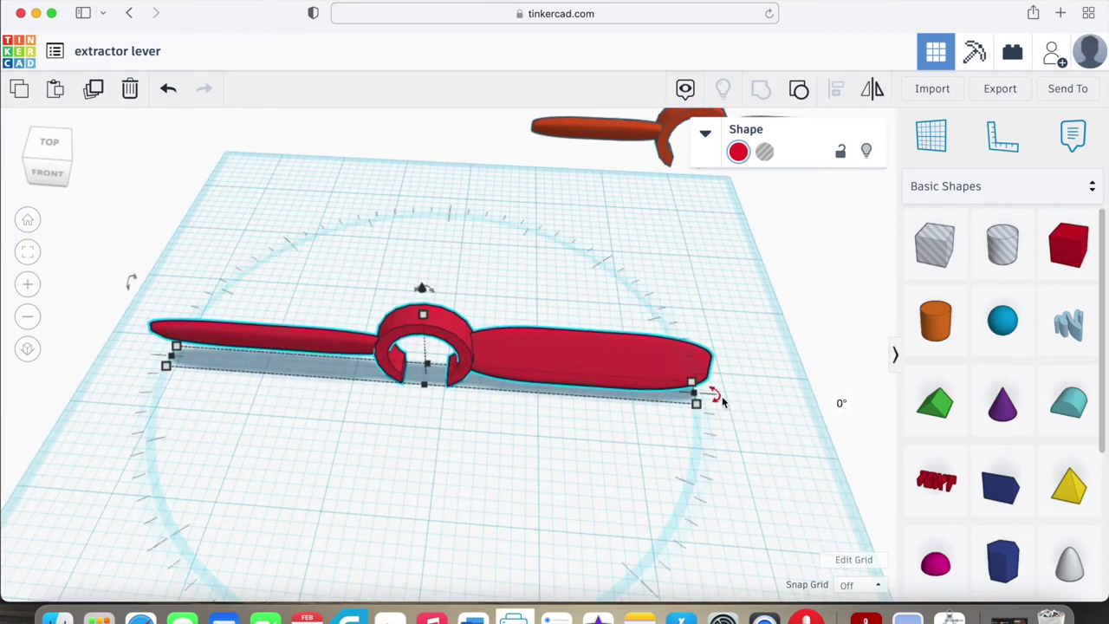
pyautogui.moveTo(724, 401); pyautogui.dragTo(442, 263)
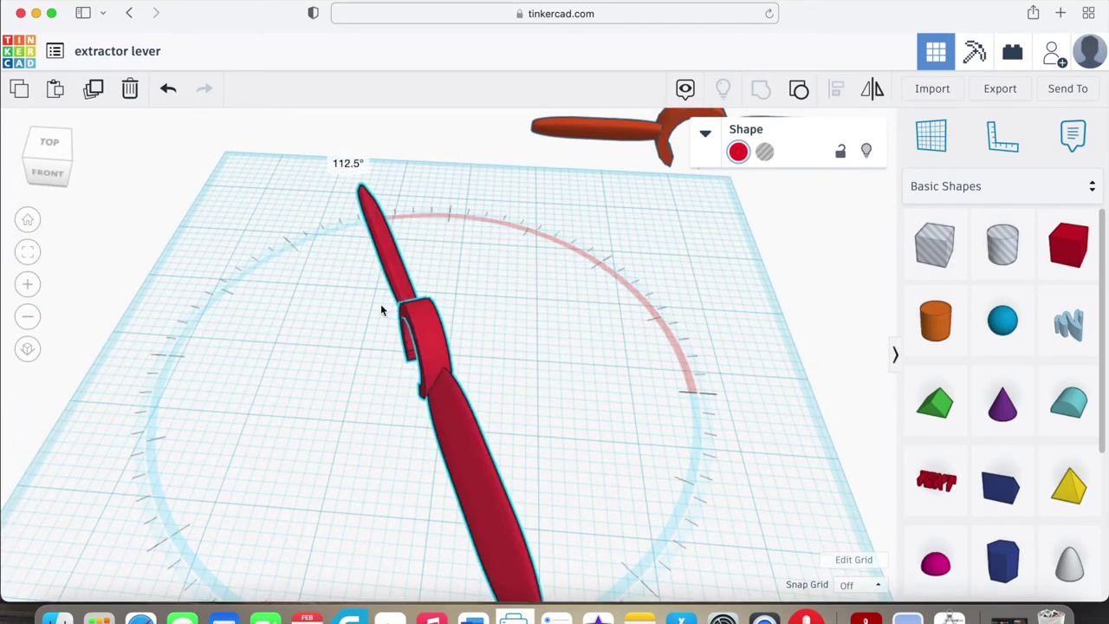
pyautogui.moveTo(382, 311); pyautogui.dragTo(582, 399)
pyautogui.click(789, 454)
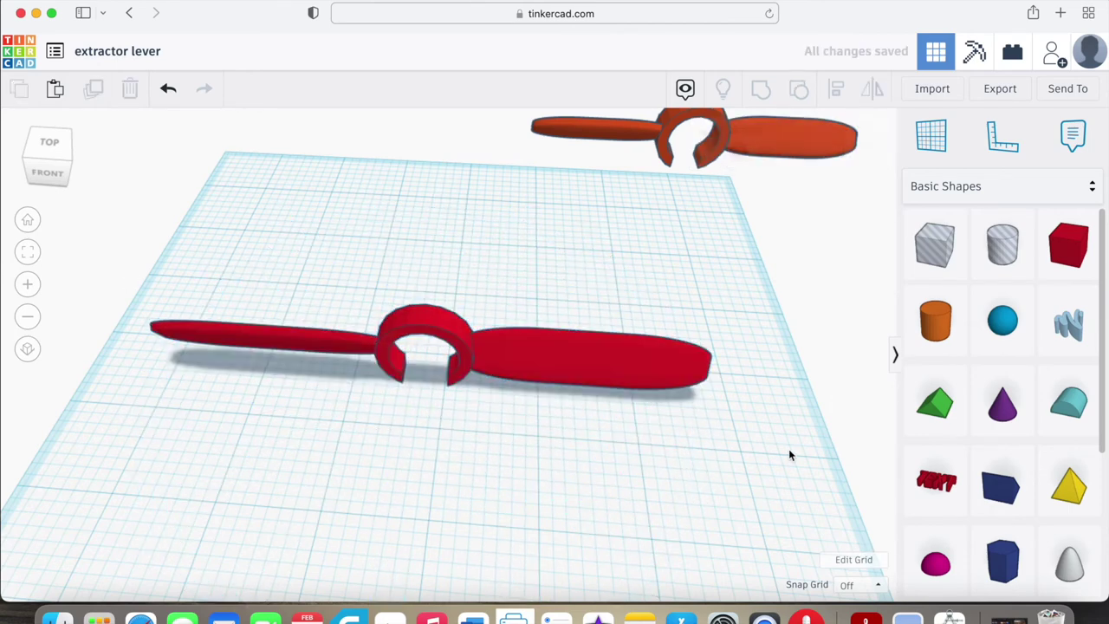
pyautogui.scroll(-3, 680, 461)
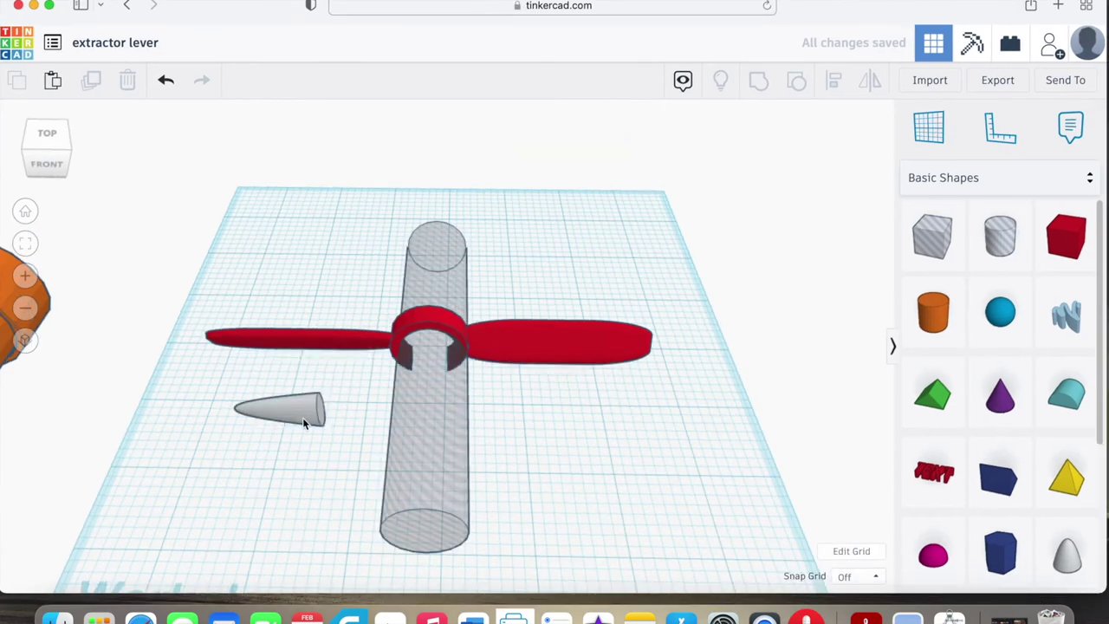
# Step: Rotate the red lever on the workplane using its rotate handle
pyautogui.click(364, 493)
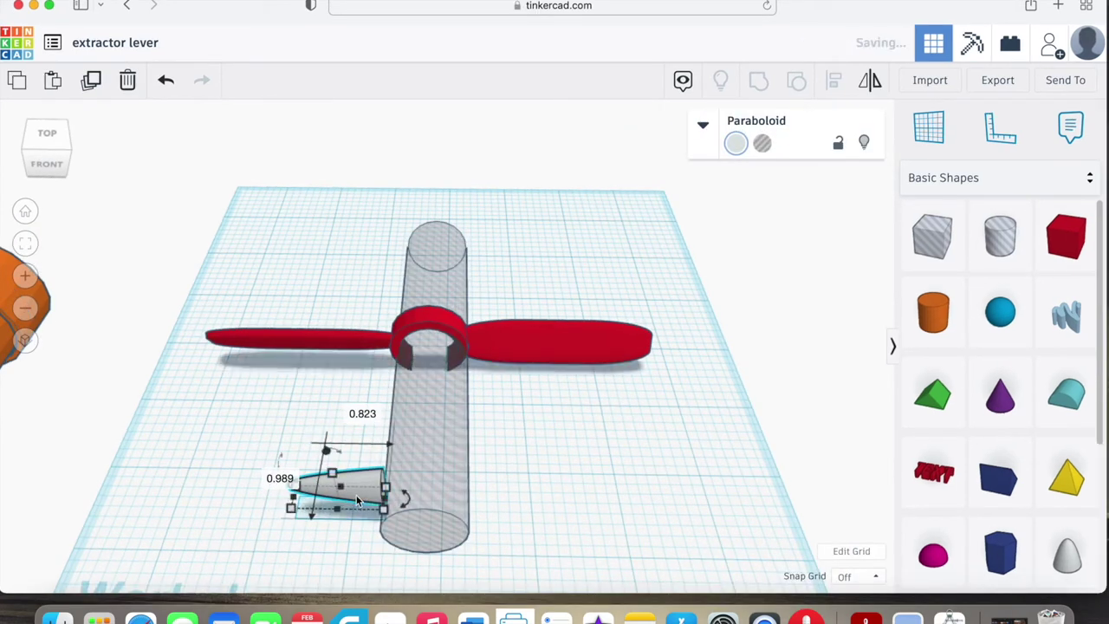
pyautogui.click(277, 543)
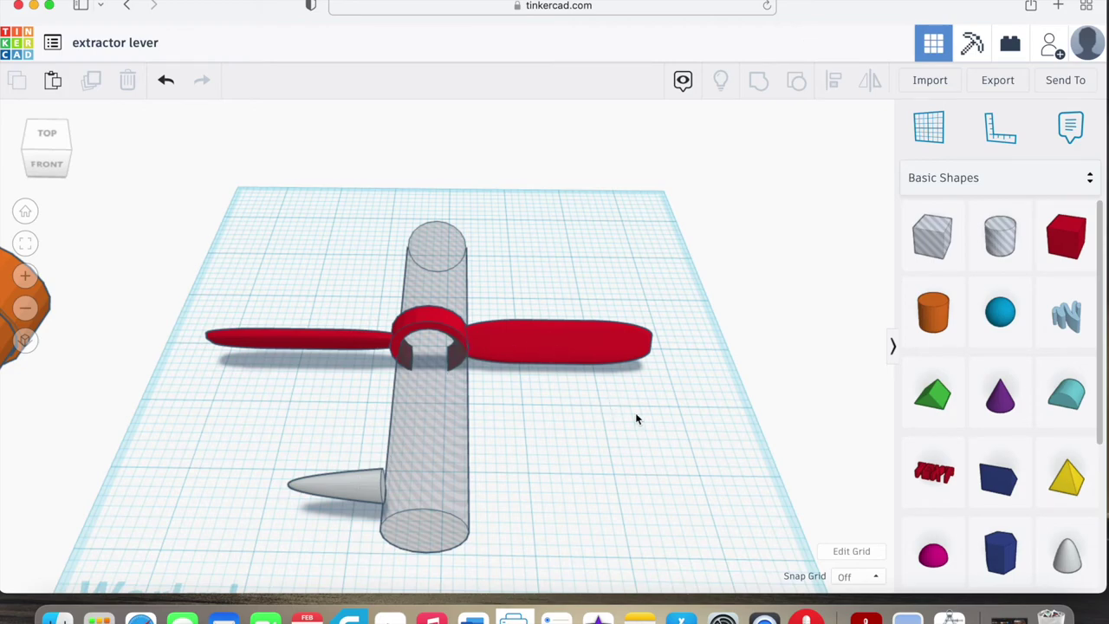
pyautogui.moveTo(635, 419)
pyautogui.mouseDown(button='right')
pyautogui.moveTo(404, 369)
pyautogui.moveTo(604, 427)
pyautogui.moveTo(627, 453)
pyautogui.moveTo(631, 424)
pyautogui.mouseUp(button='right')
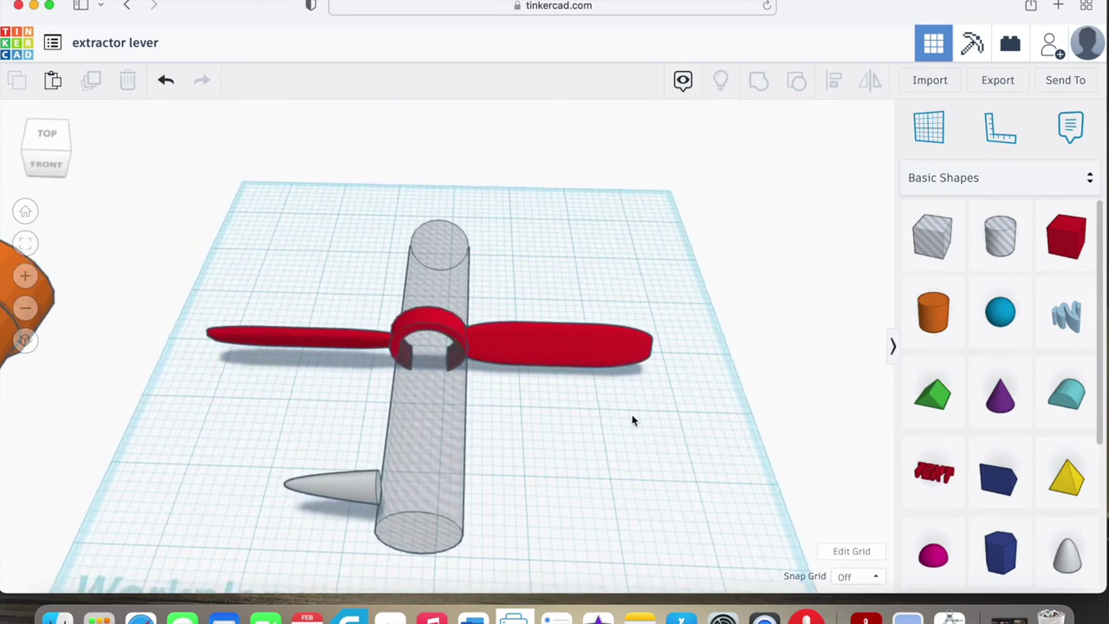
pyautogui.scroll(-3, 631, 418)
pyautogui.click(554, 353)
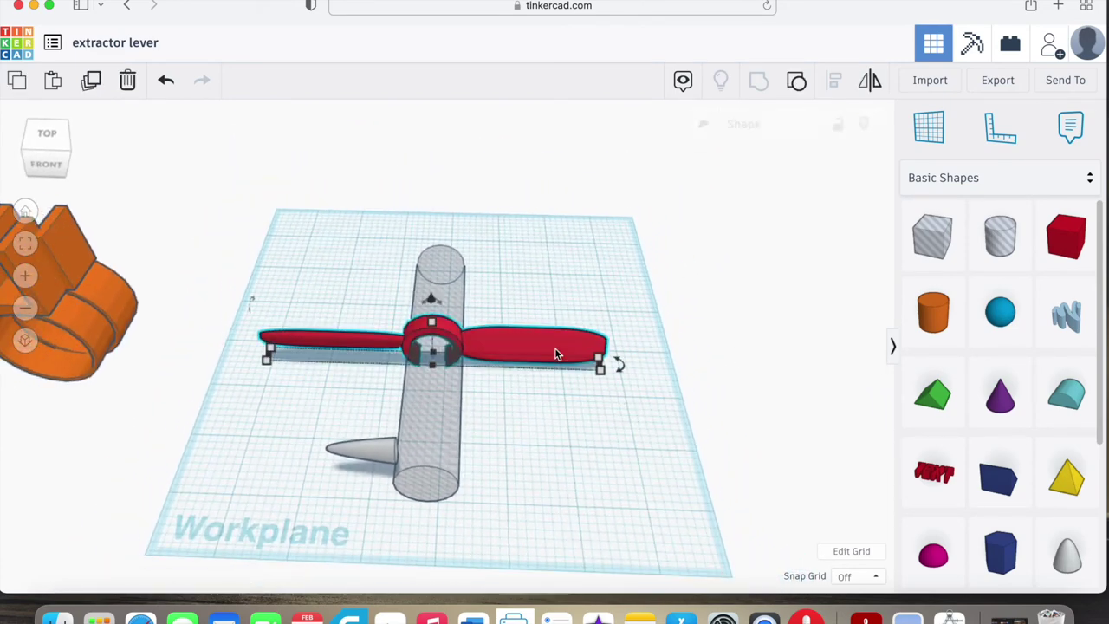
pyautogui.moveTo(621, 369)
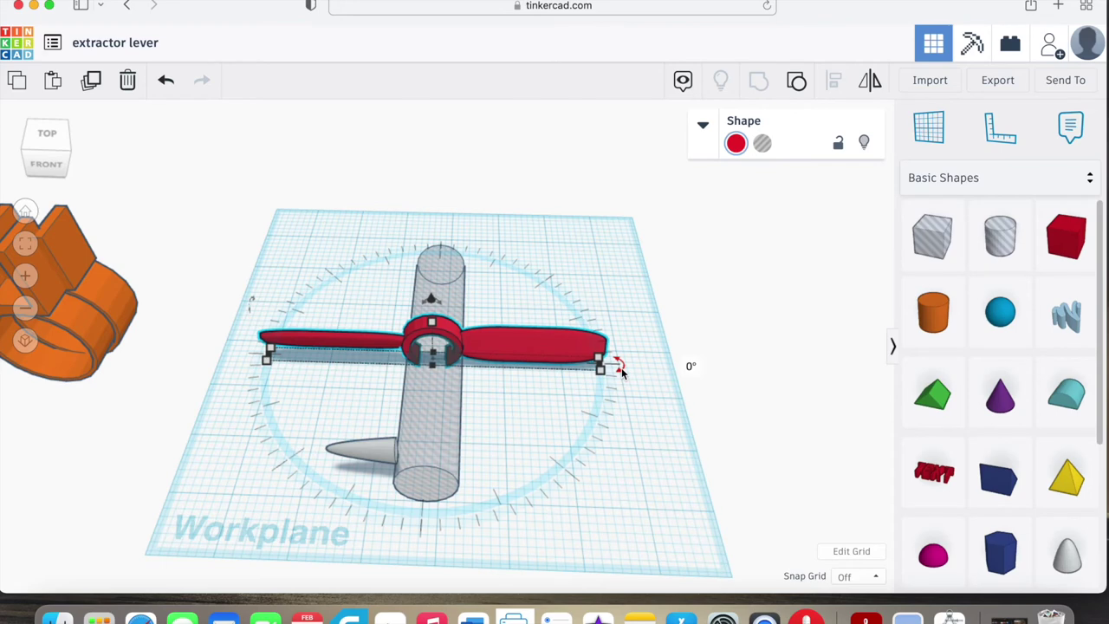
pyautogui.moveTo(620, 368); pyautogui.dragTo(400, 359)
pyautogui.click(621, 469)
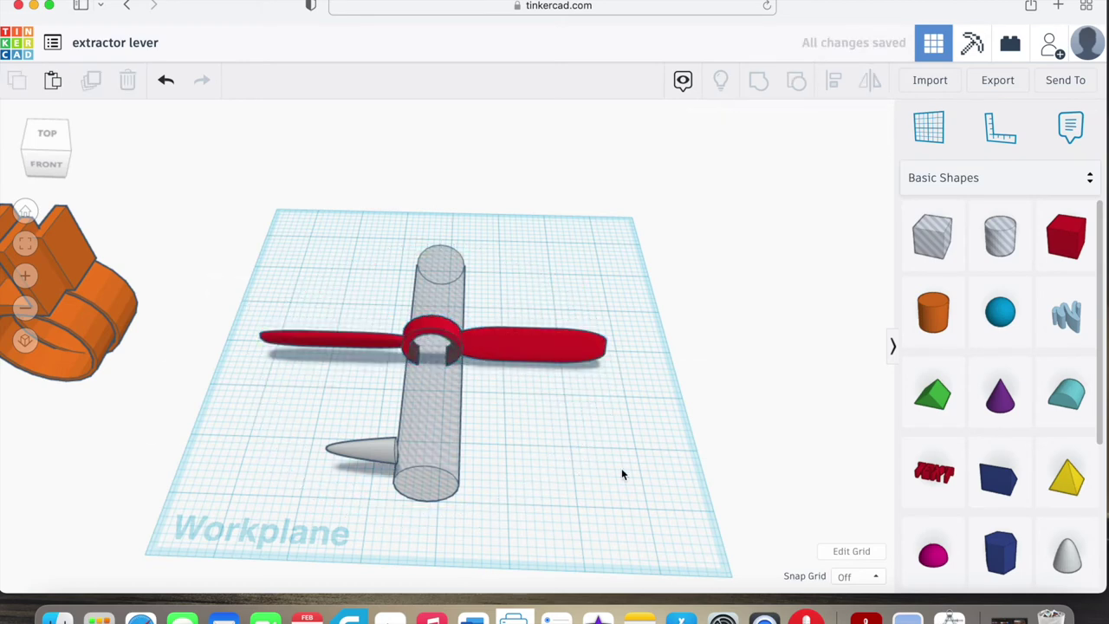
# Step: Delete the grey cylinder and the grey paraboloid
pyautogui.click(447, 429)
pyautogui.press('Delete')
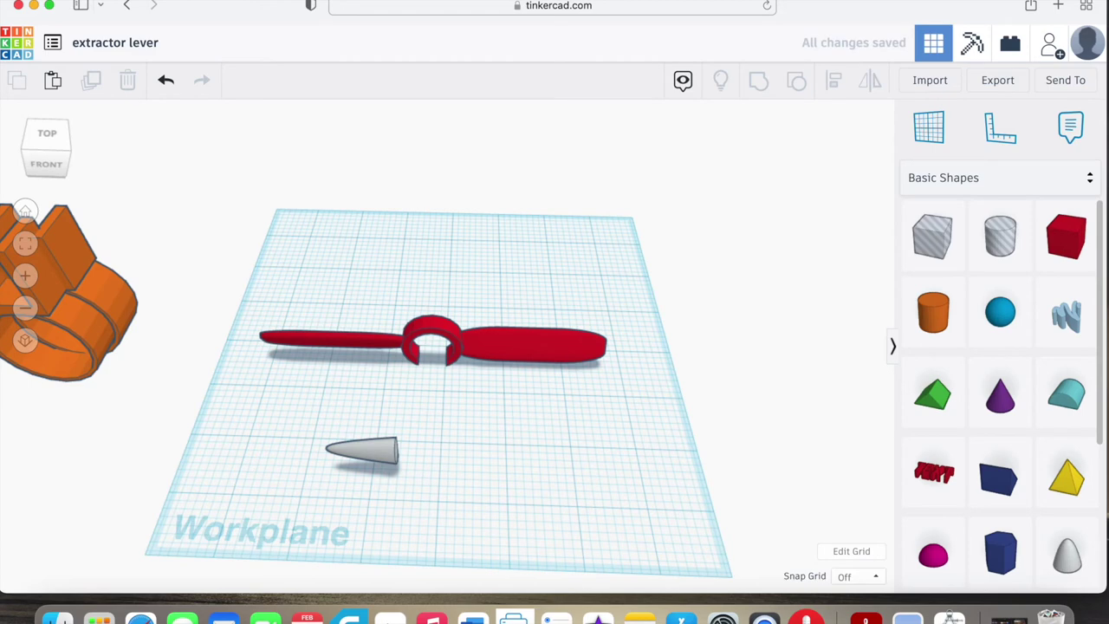
pyautogui.click(371, 444)
pyautogui.press('Delete')
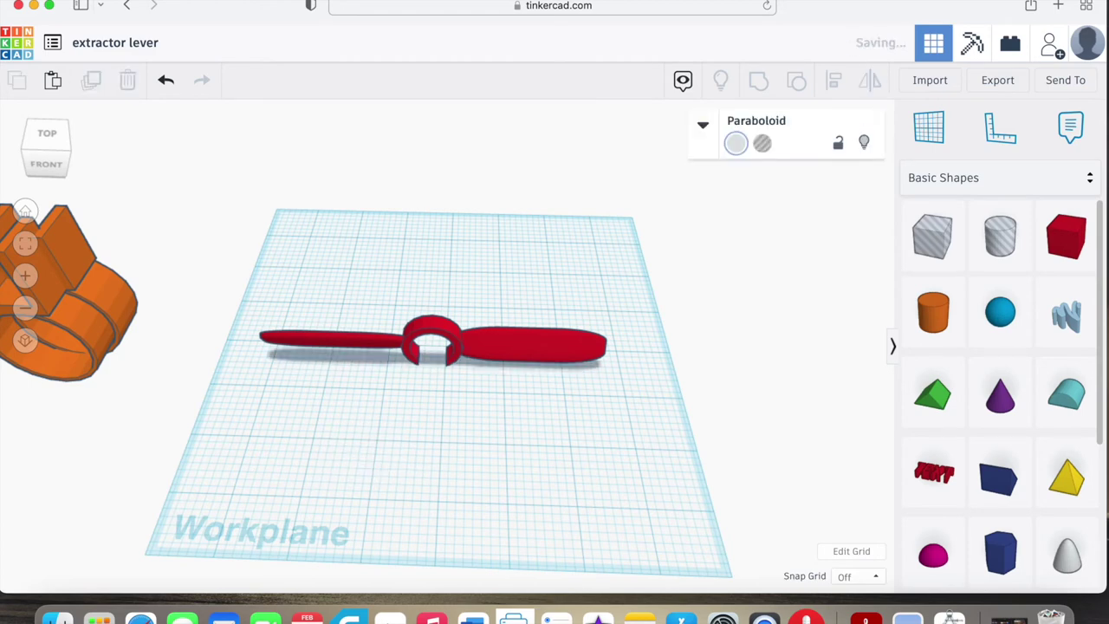
pyautogui.moveTo(448, 445); pyautogui.dragTo(563, 425, button='right')
# Step: Drag the lever's side handle outward so its ring and wings stand much taller from the front
pyautogui.scroll(3, 561, 424)
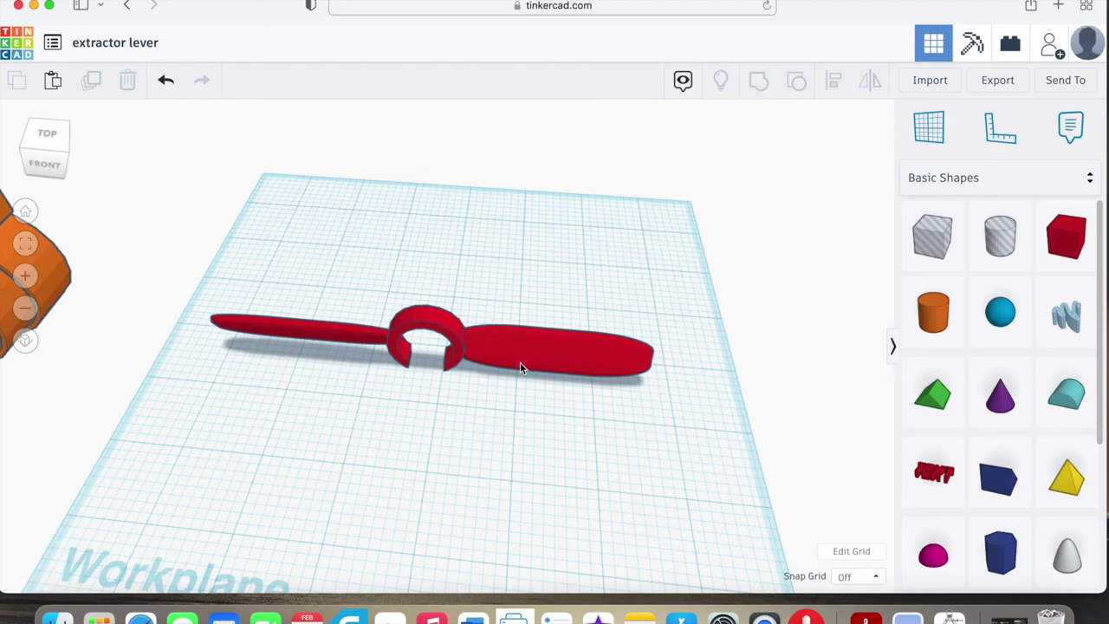
pyautogui.moveTo(563, 416); pyautogui.dragTo(381, 389, button='right')
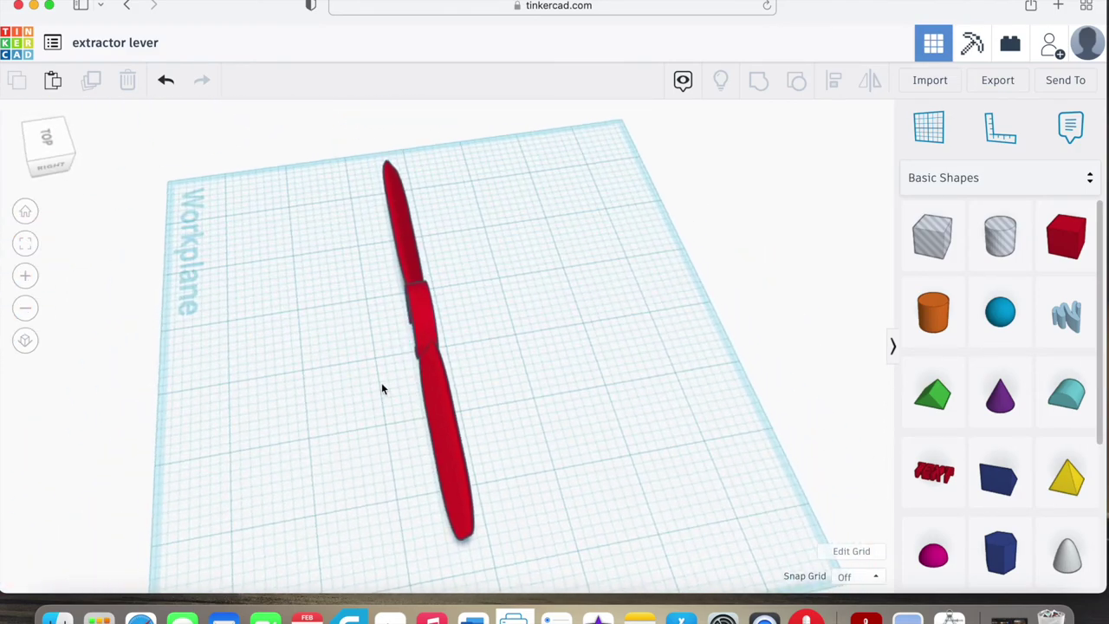
pyautogui.click(427, 338)
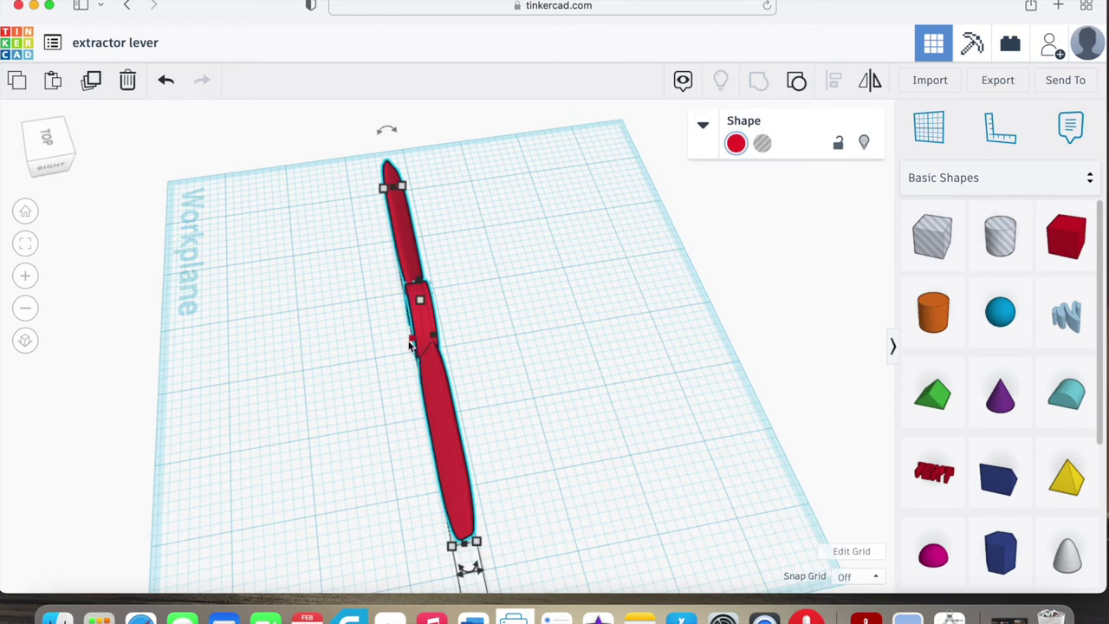
pyautogui.moveTo(412, 340)
pyautogui.mouseDown()
pyautogui.moveTo(337, 350)
pyautogui.moveTo(405, 360)
pyautogui.mouseUp()
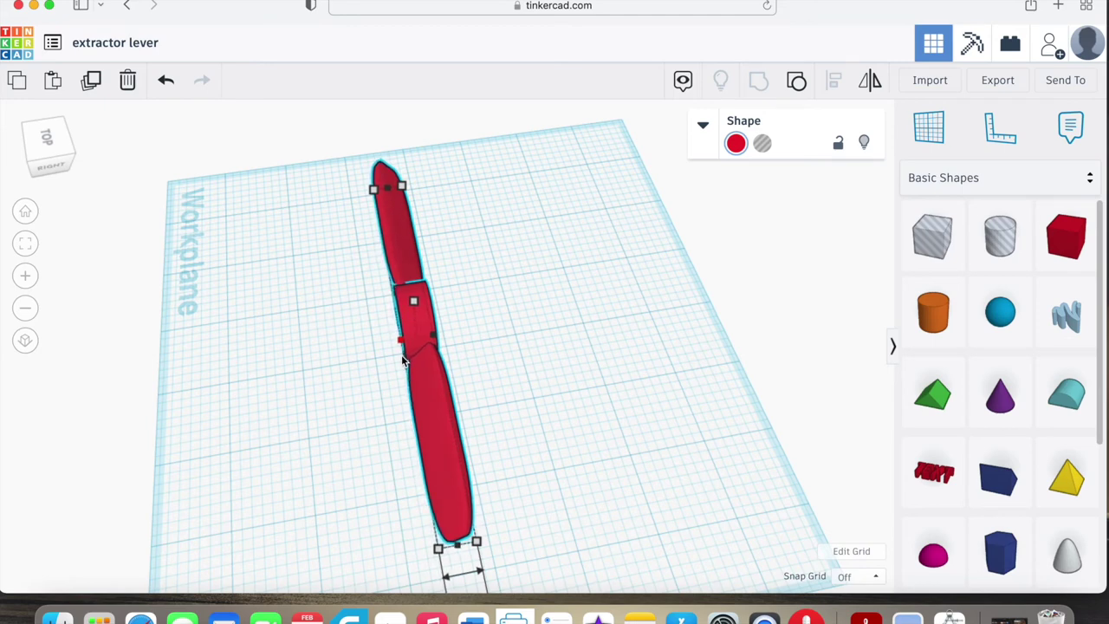
pyautogui.click(334, 436)
pyautogui.moveTo(335, 436); pyautogui.dragTo(578, 425, button='right')
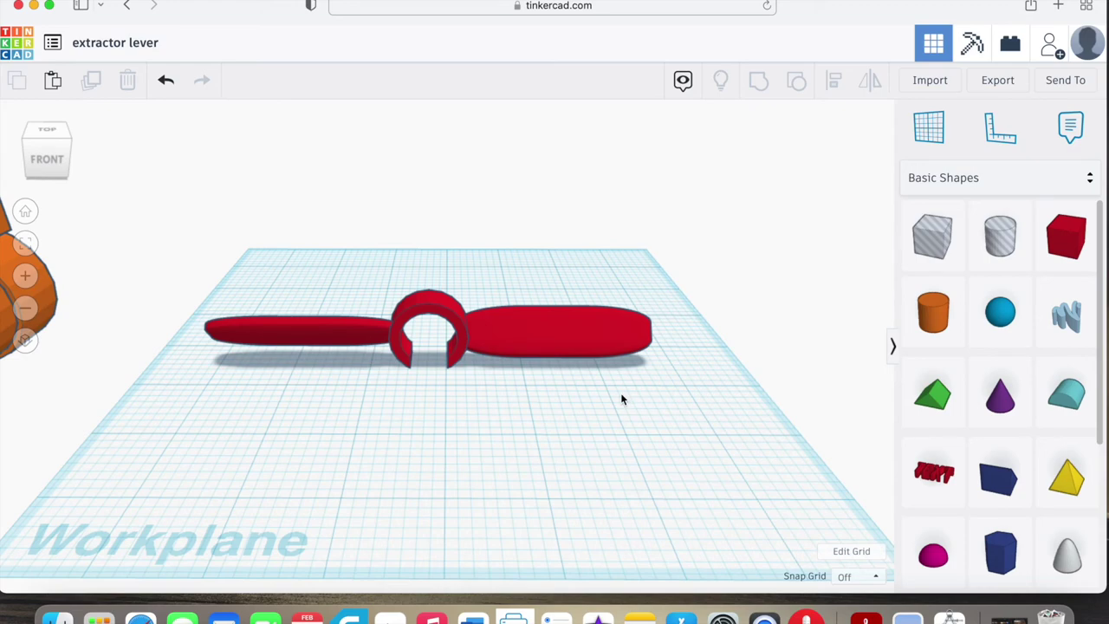
# Step: Add a cone from Basic Shapes, shorten it and lift it upward
pyautogui.moveTo(620, 393)
pyautogui.mouseDown(button='right')
pyautogui.moveTo(612, 406)
pyautogui.moveTo(320, 465)
pyautogui.moveTo(343, 503)
pyautogui.moveTo(595, 519)
pyautogui.moveTo(633, 431)
pyautogui.moveTo(633, 443)
pyautogui.moveTo(609, 425)
pyautogui.moveTo(612, 385)
pyautogui.mouseUp(button='right')
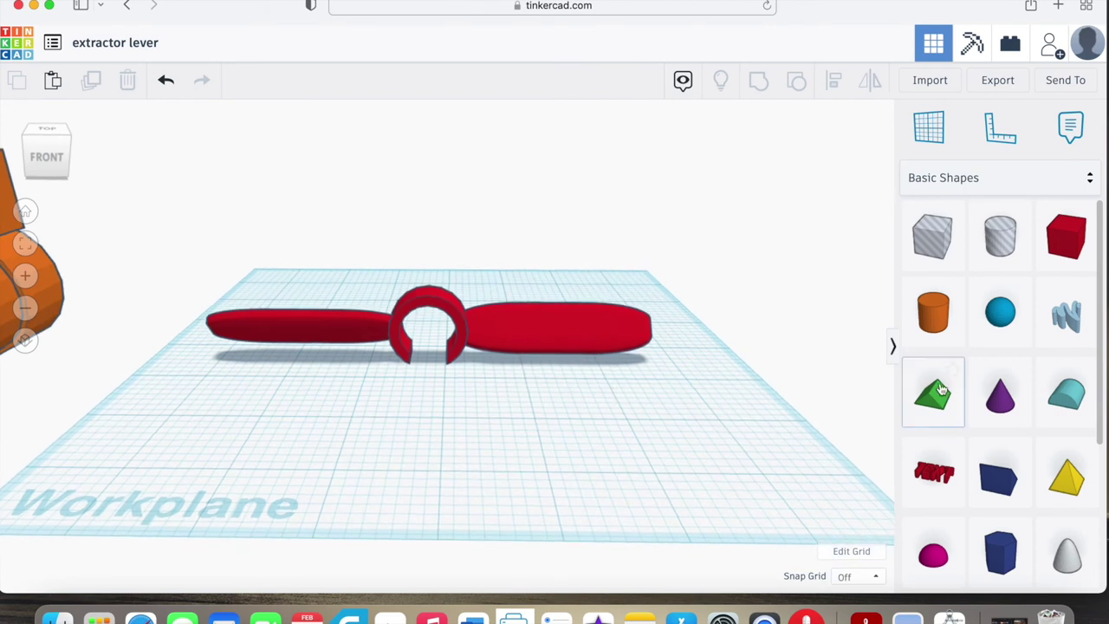
pyautogui.moveTo(995, 405); pyautogui.dragTo(389, 405)
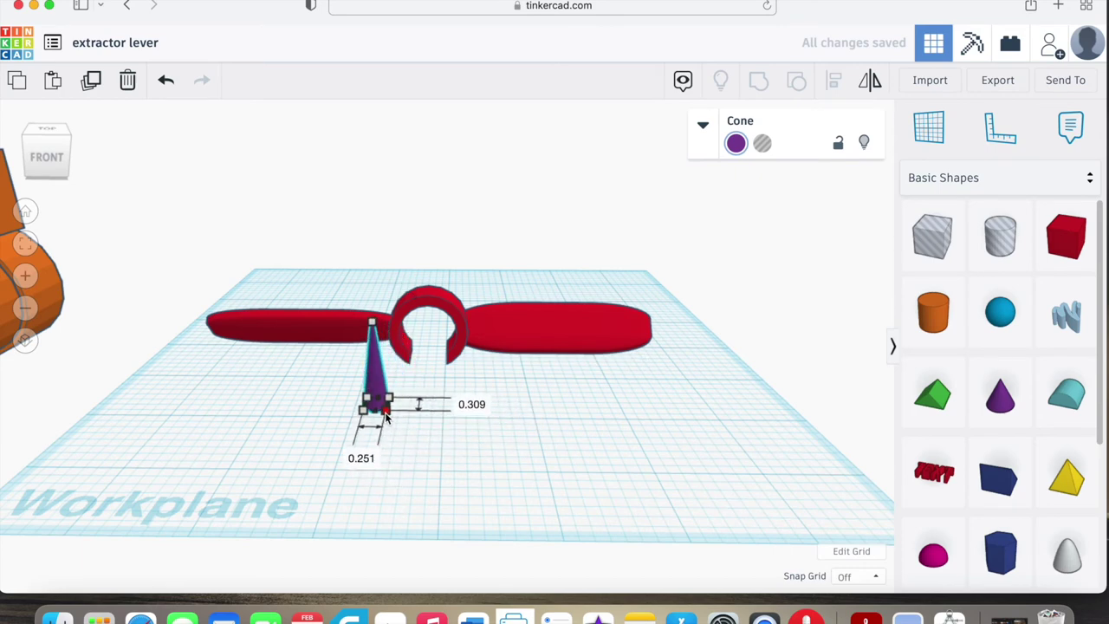
pyautogui.moveTo(373, 323); pyautogui.dragTo(428, 371)
pyautogui.click(382, 452)
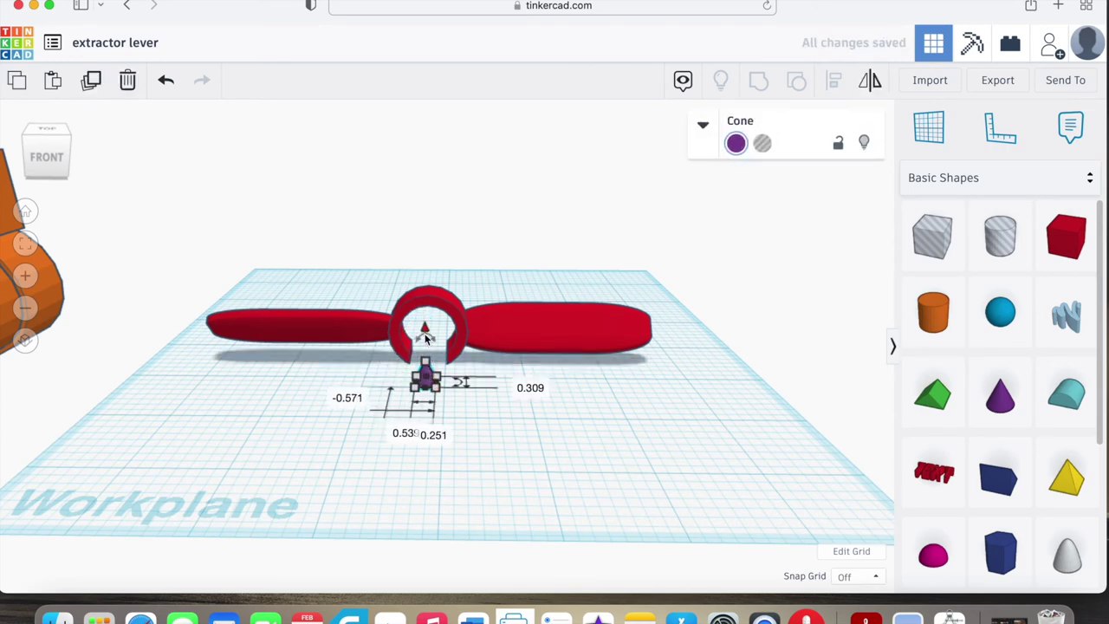
pyautogui.moveTo(424, 327); pyautogui.dragTo(421, 235)
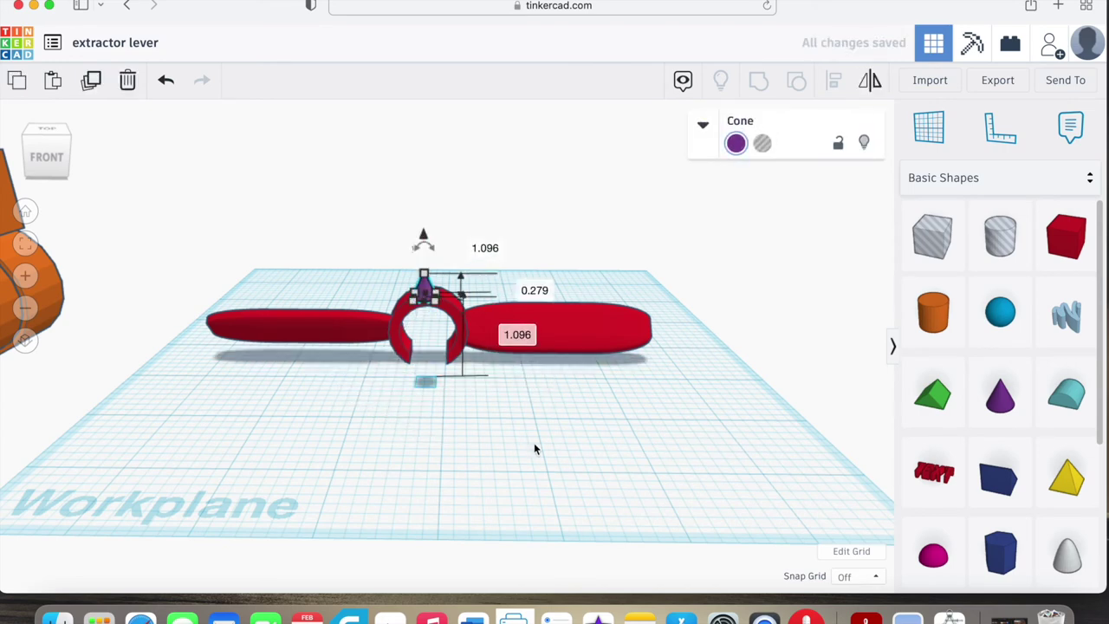
pyautogui.moveTo(534, 443); pyautogui.dragTo(367, 299, button='right')
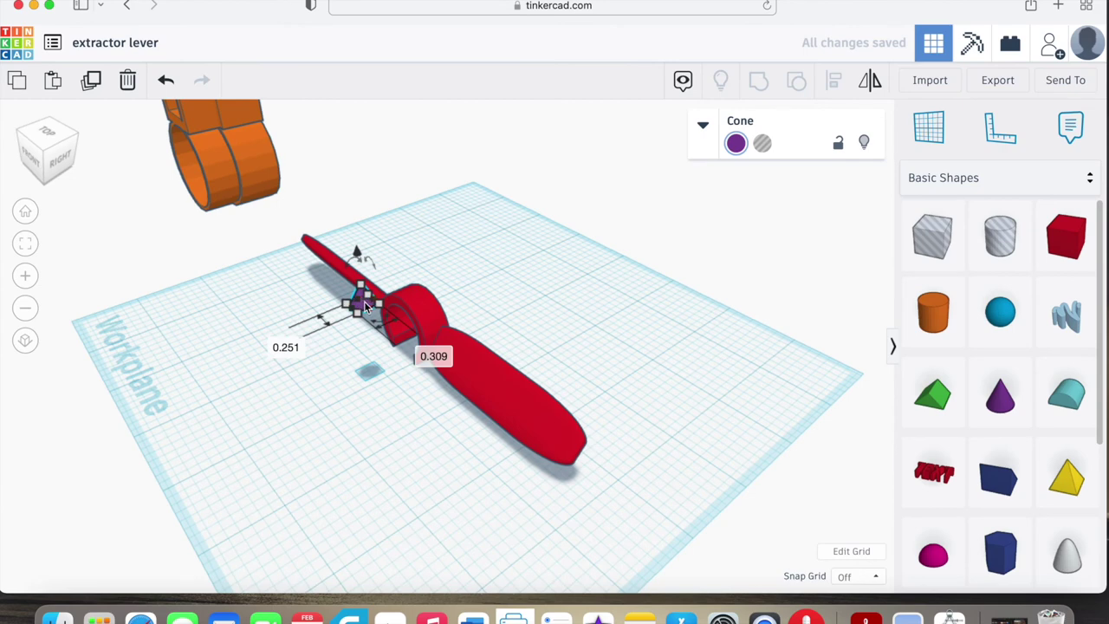
pyautogui.moveTo(392, 296); pyautogui.dragTo(413, 289)
pyautogui.click(379, 353)
# Step: Position the small purple cone on top of the lever's red ring
pyautogui.moveTo(414, 288); pyautogui.dragTo(563, 446, button='right')
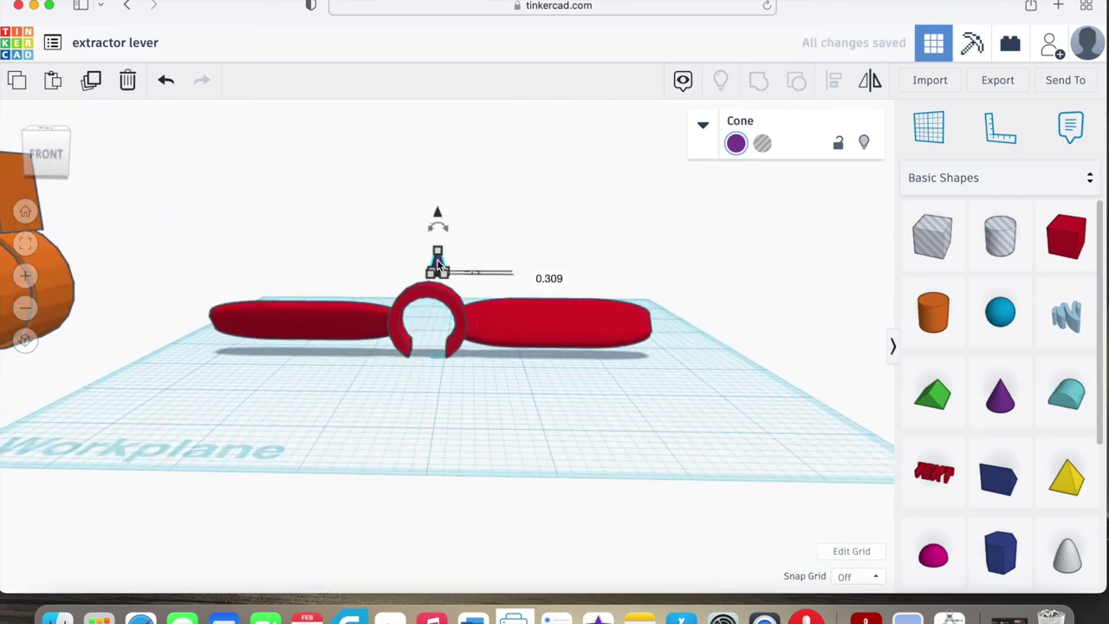
pyautogui.moveTo(438, 260); pyautogui.dragTo(427, 260)
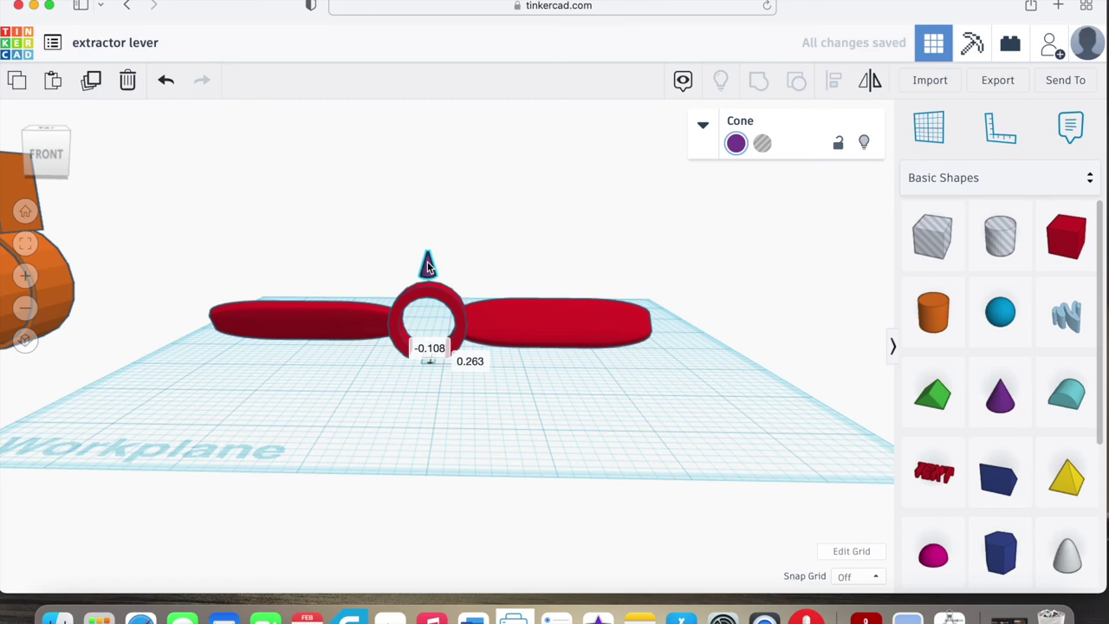
pyautogui.moveTo(531, 369); pyautogui.dragTo(427, 336, button='right')
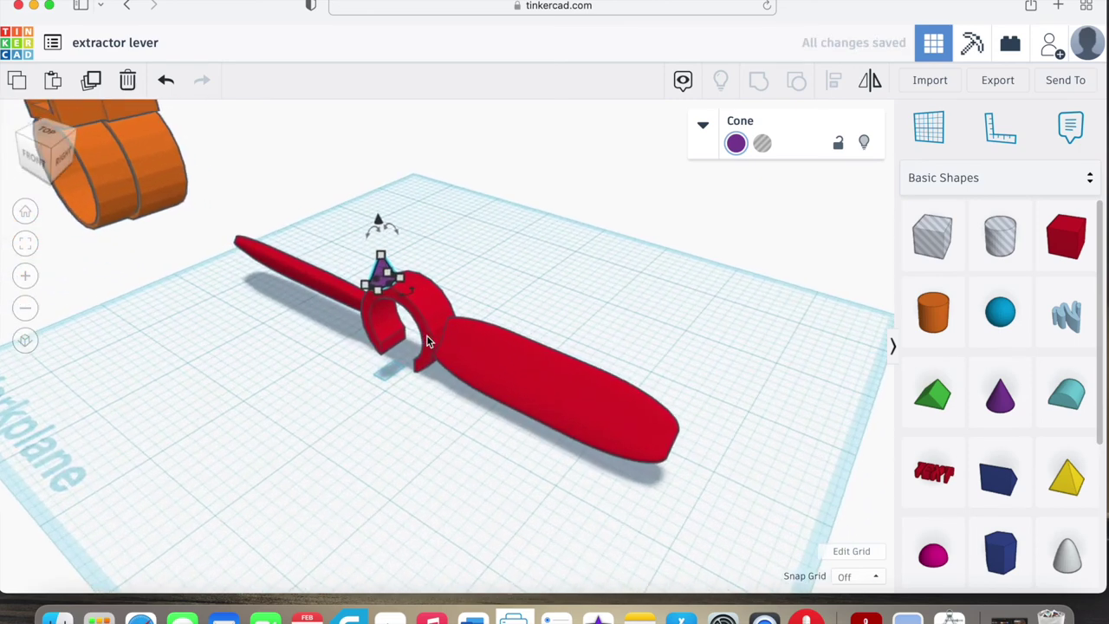
pyautogui.scroll(5, 410, 335)
pyautogui.scroll(-3, 410, 335)
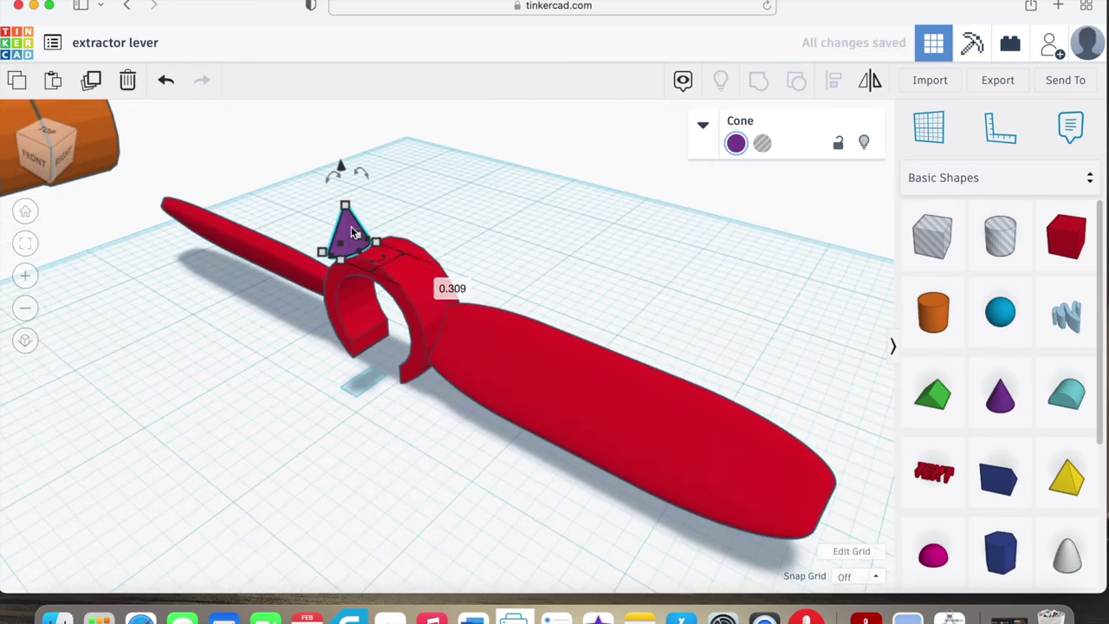
pyautogui.moveTo(350, 233); pyautogui.dragTo(389, 211)
pyautogui.moveTo(381, 160)
pyautogui.mouseDown()
pyautogui.moveTo(380, 149)
pyautogui.moveTo(386, 183)
pyautogui.moveTo(389, 174)
pyautogui.mouseUp()
pyautogui.click(396, 465)
pyautogui.click(397, 236)
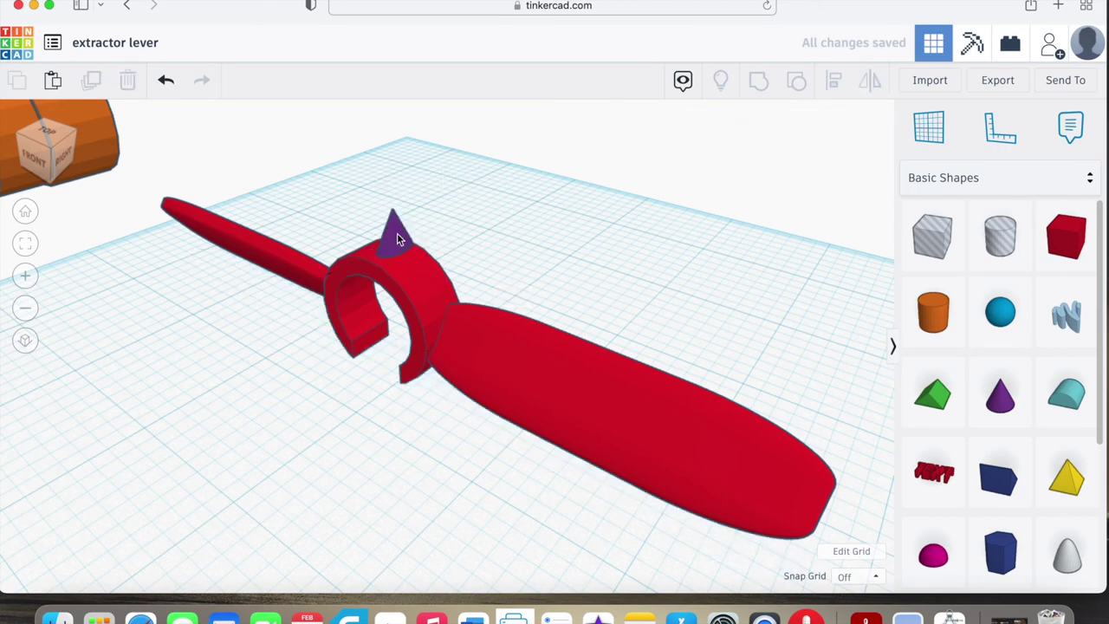
pyautogui.moveTo(294, 448); pyautogui.dragTo(454, 328, button='right')
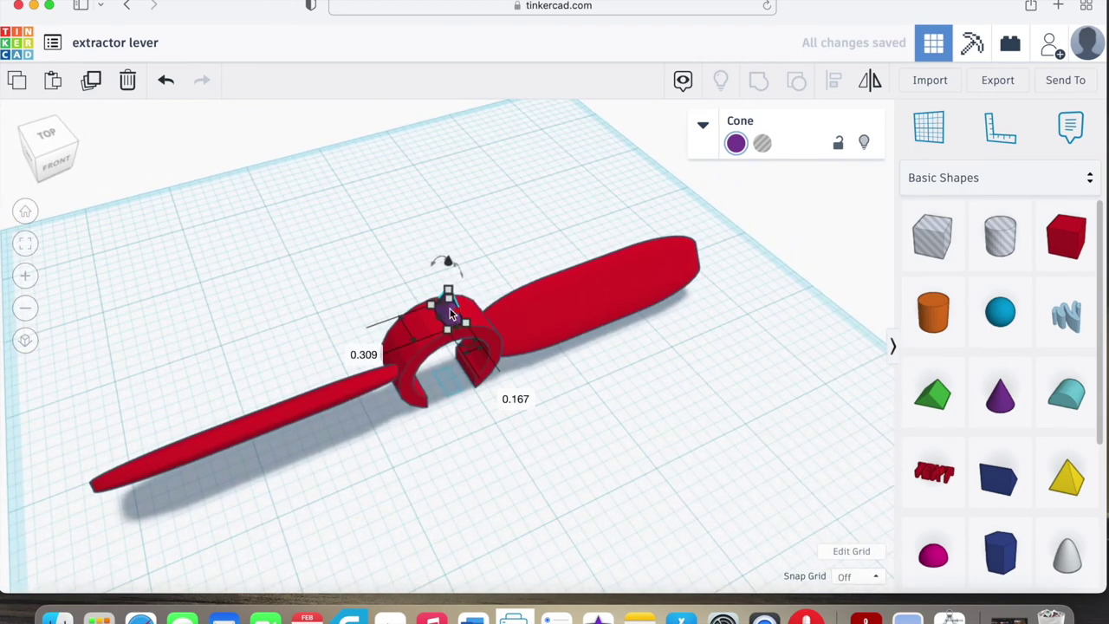
# Step: Delete the selected purple cone from the workplane
pyautogui.press('Delete')
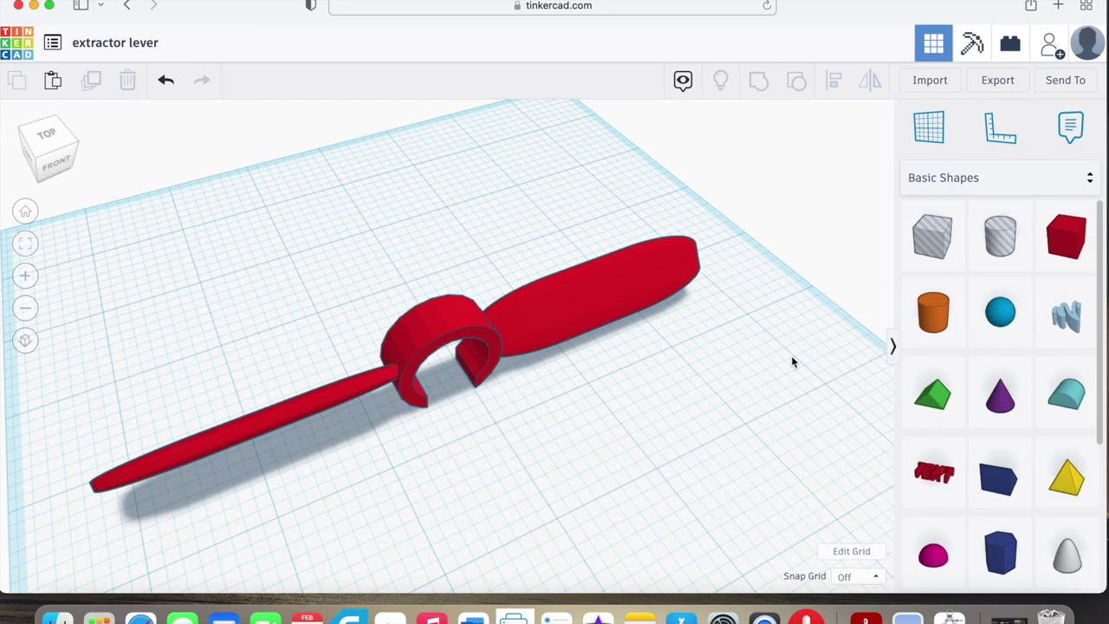
pyautogui.moveTo(791, 355); pyautogui.dragTo(656, 373, button='right')
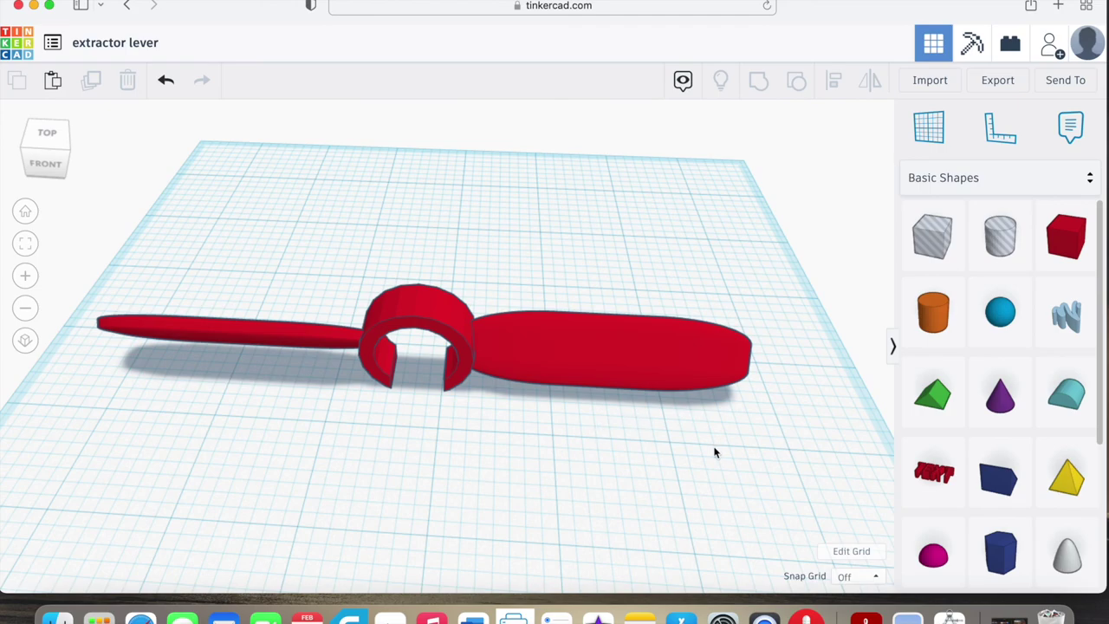
pyautogui.moveTo(718, 451); pyautogui.dragTo(716, 426, button='right')
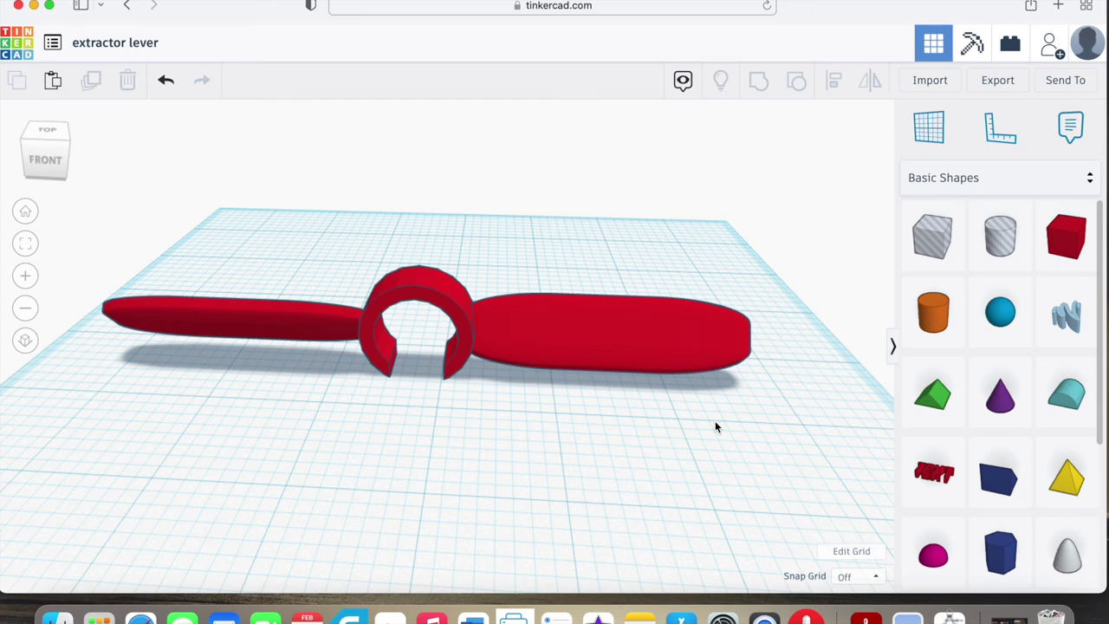
pyautogui.moveTo(753, 400); pyautogui.dragTo(682, 485, button='right')
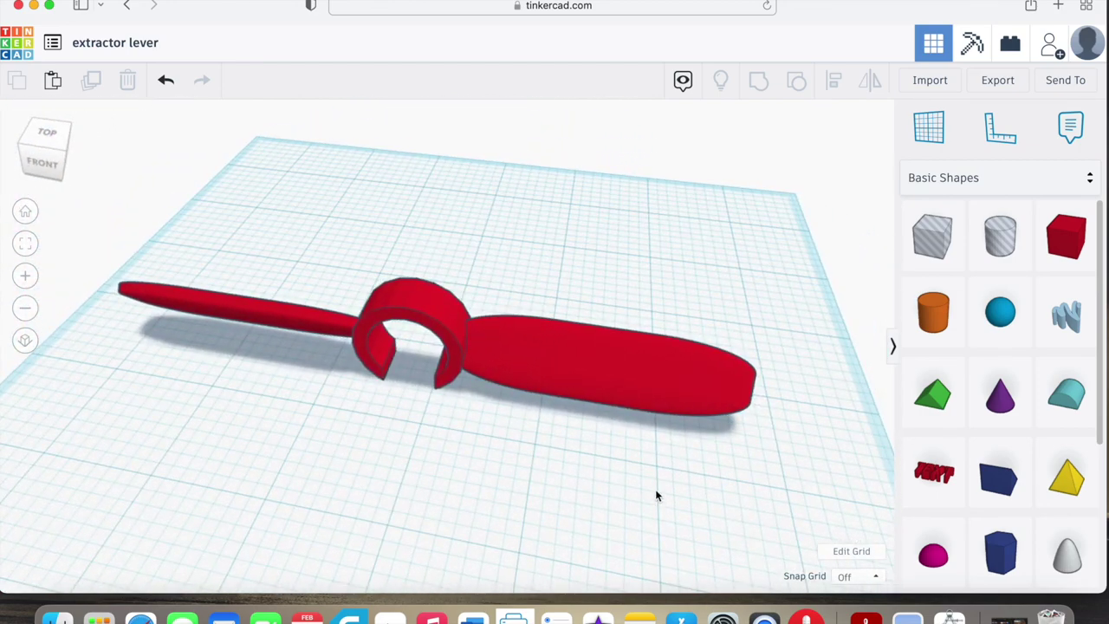